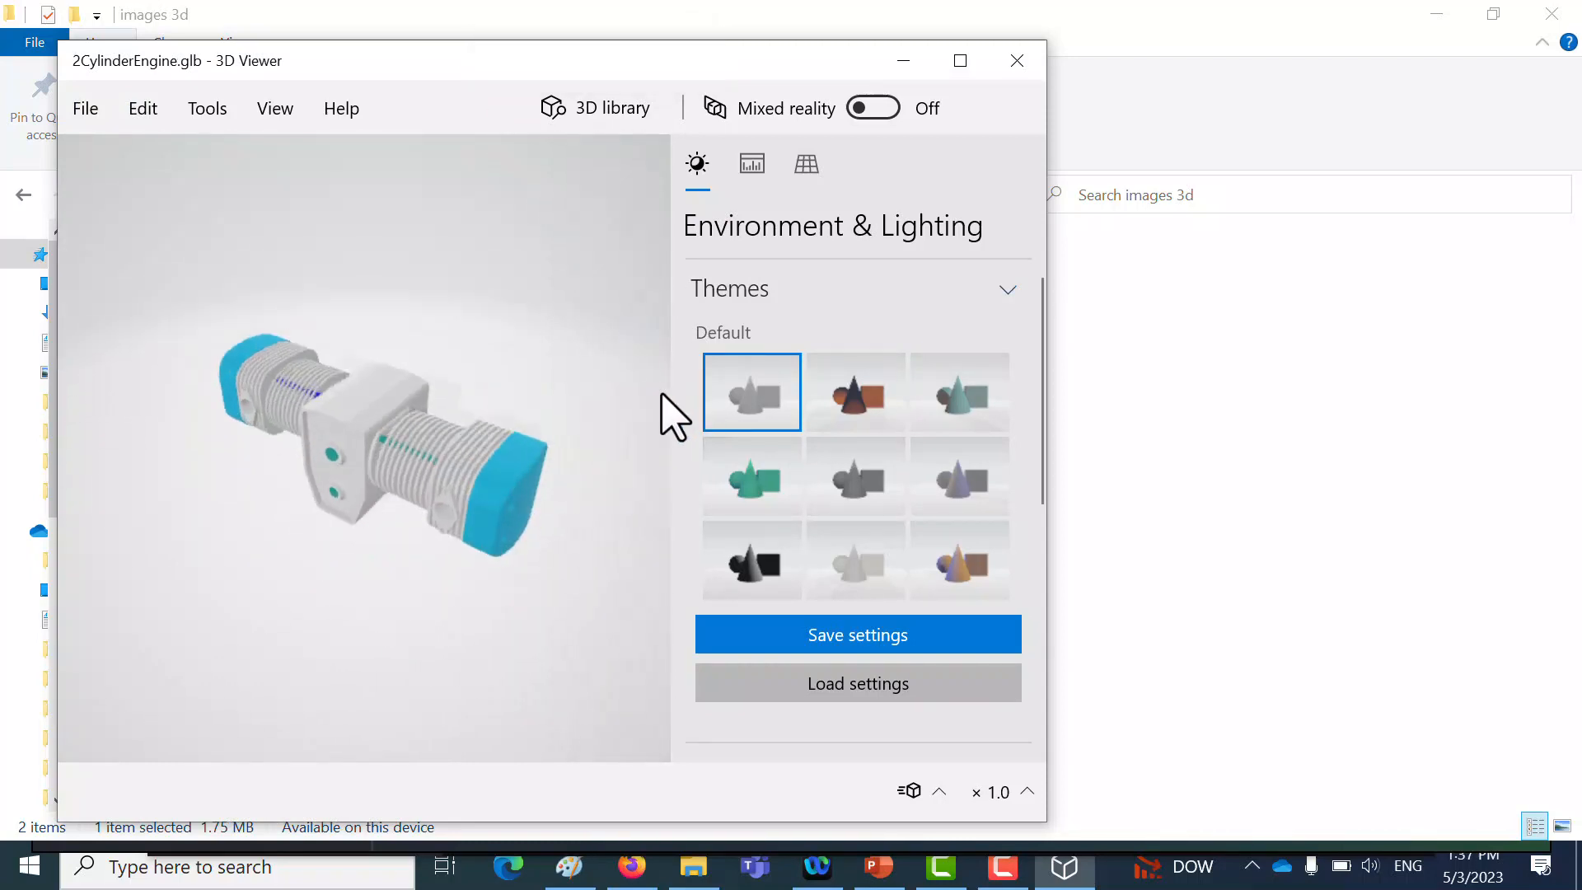
Close the engine model, view the Strawberry 3D object from the images 3d folder and close it again
{"action": "left_click", "coordinate": [1018, 63]}
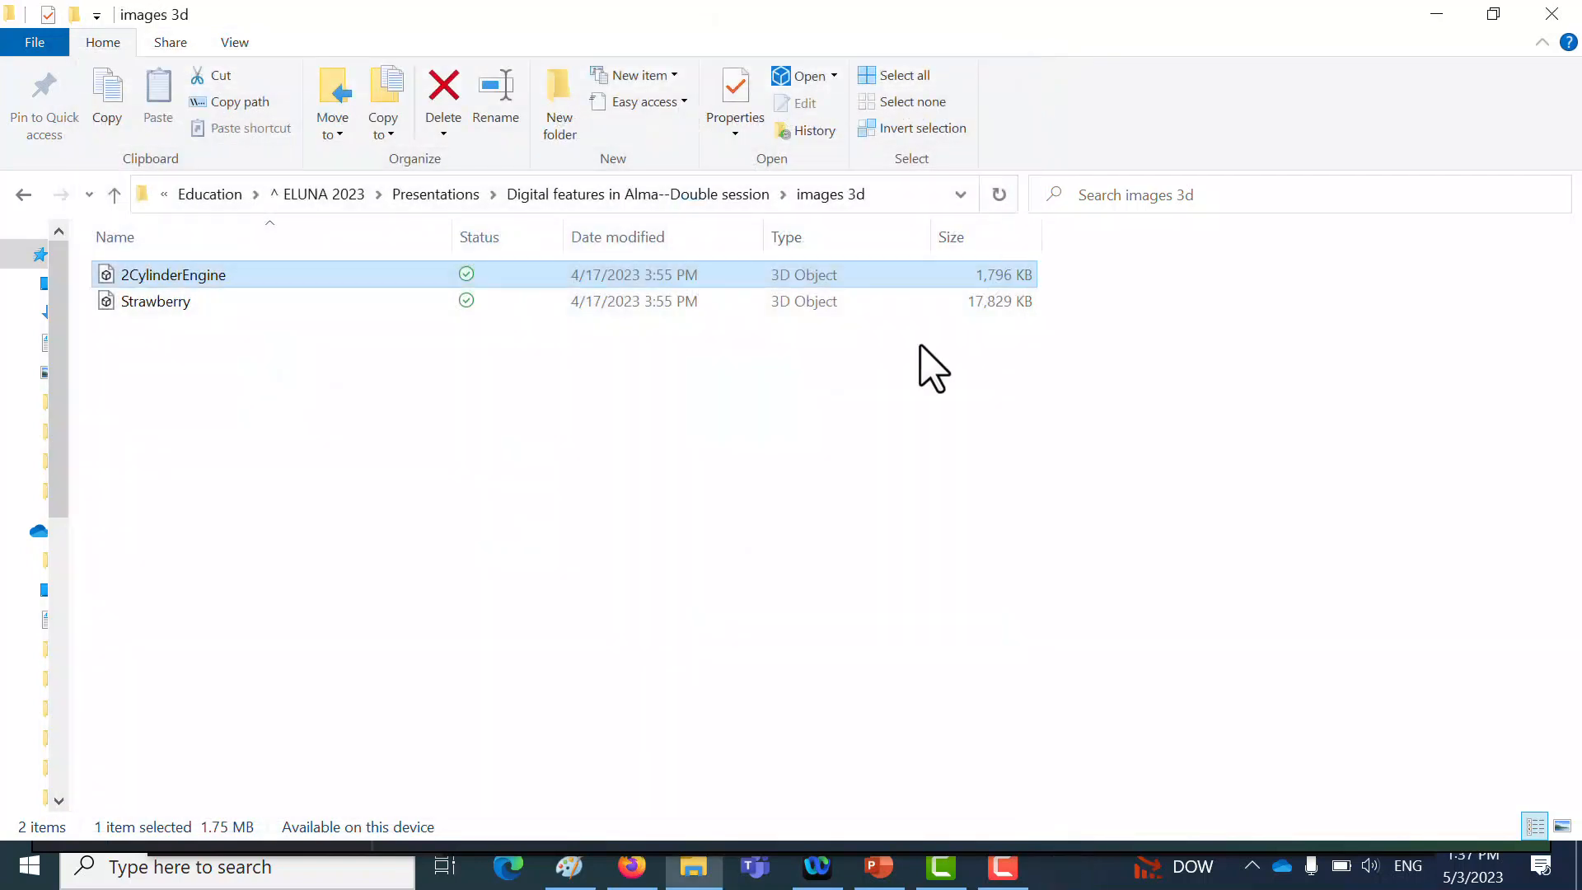
{"action": "double_click", "coordinate": [145, 304]}
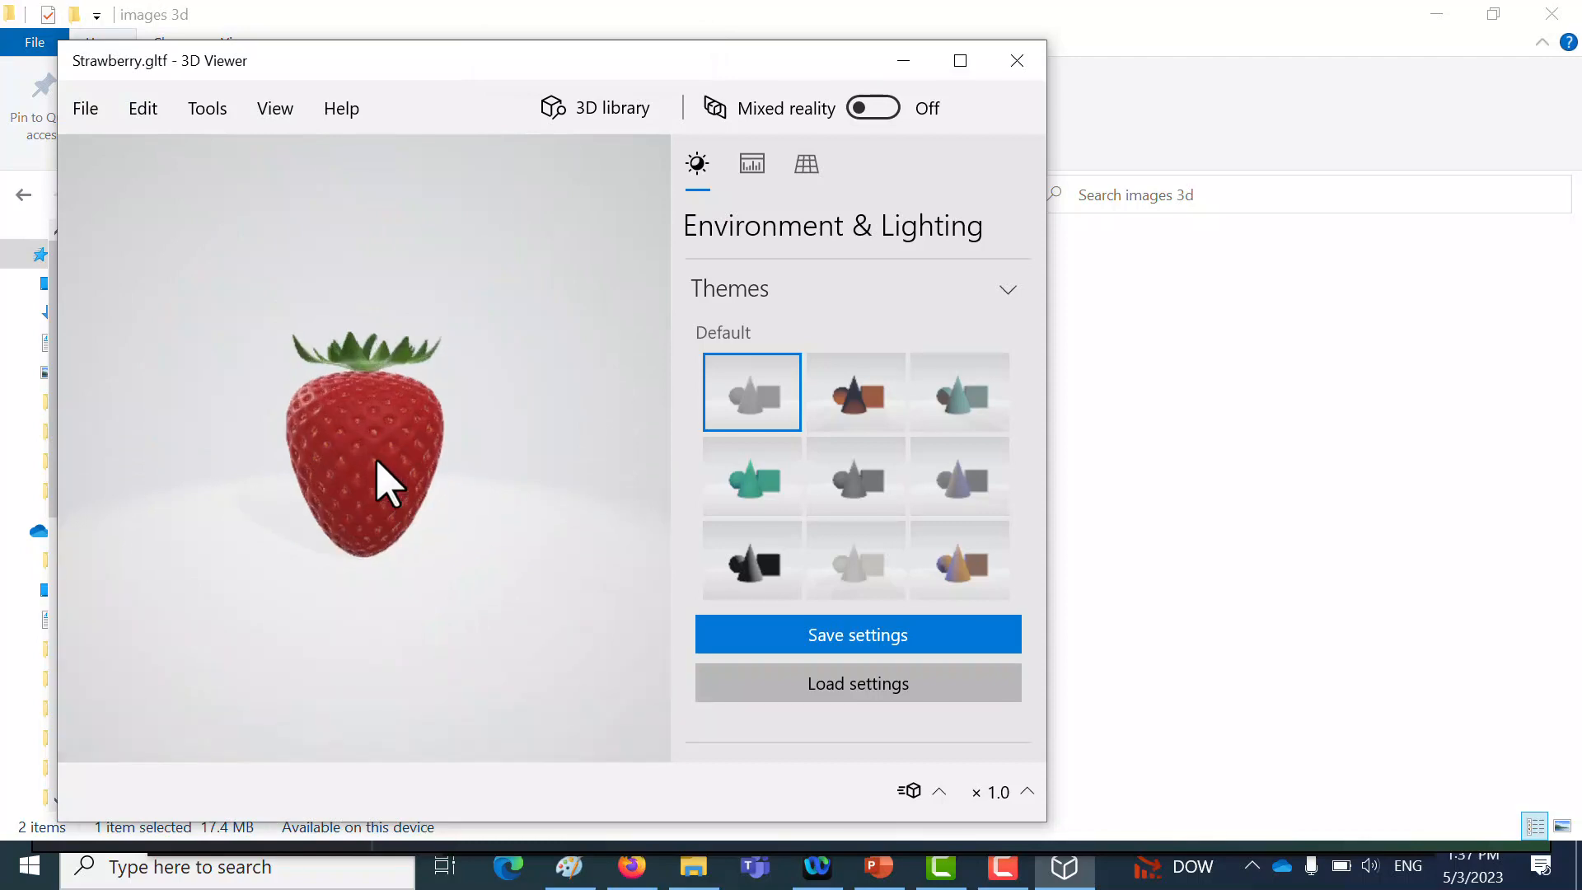
{"action": "left_click", "coordinate": [1016, 60]}
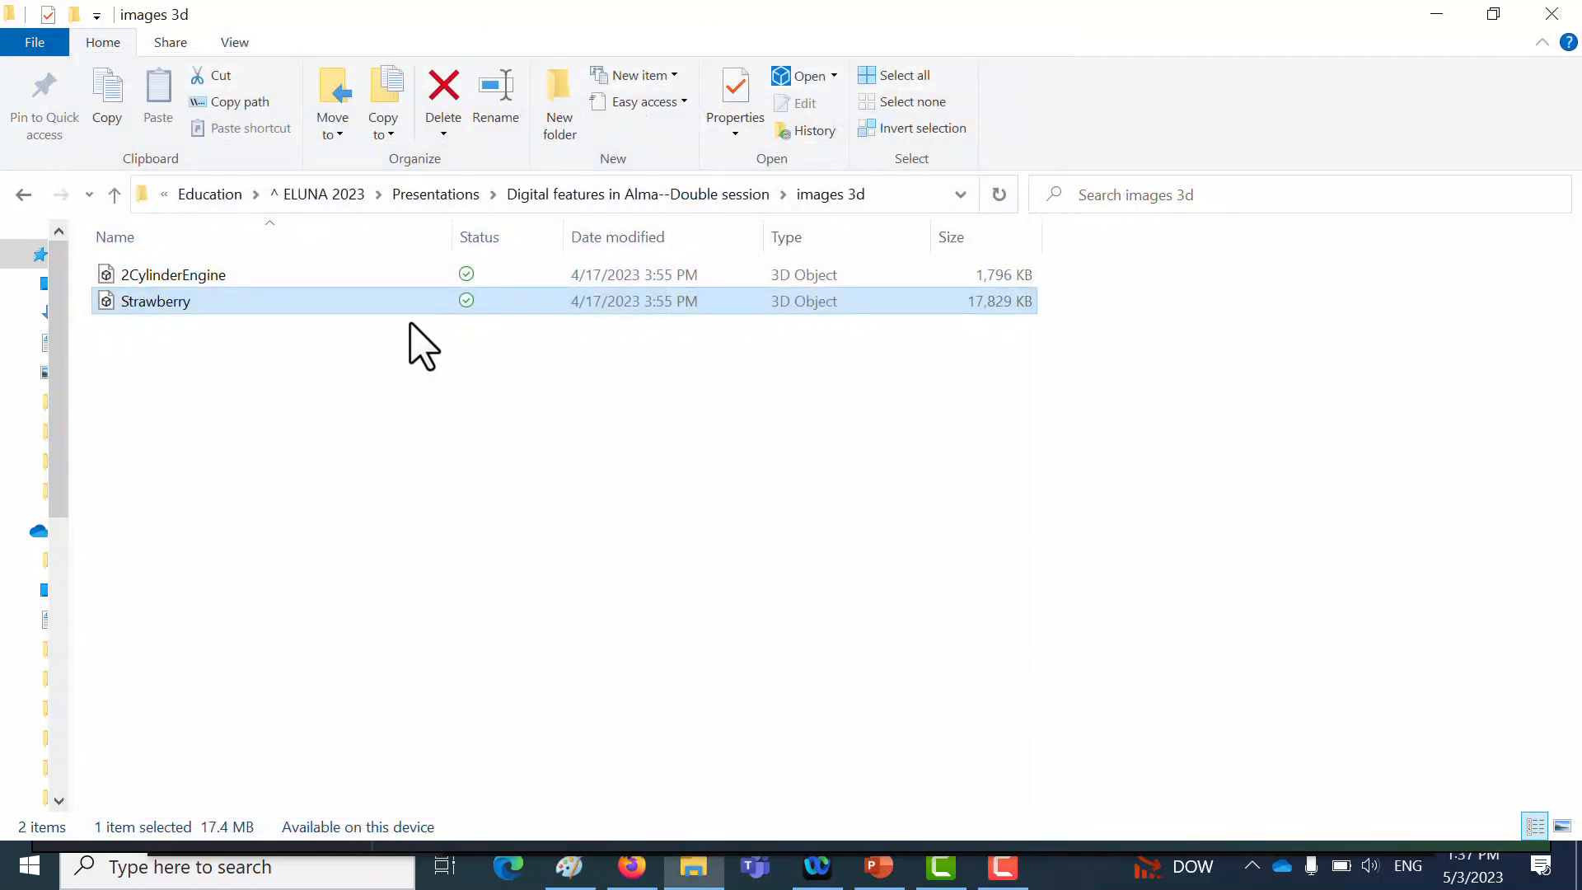
Check the file type of 2CylinderEngine in its file properties and close them without changes
{"action": "left_click", "coordinate": [175, 276]}
{"action": "right_click", "coordinate": [173, 276]}
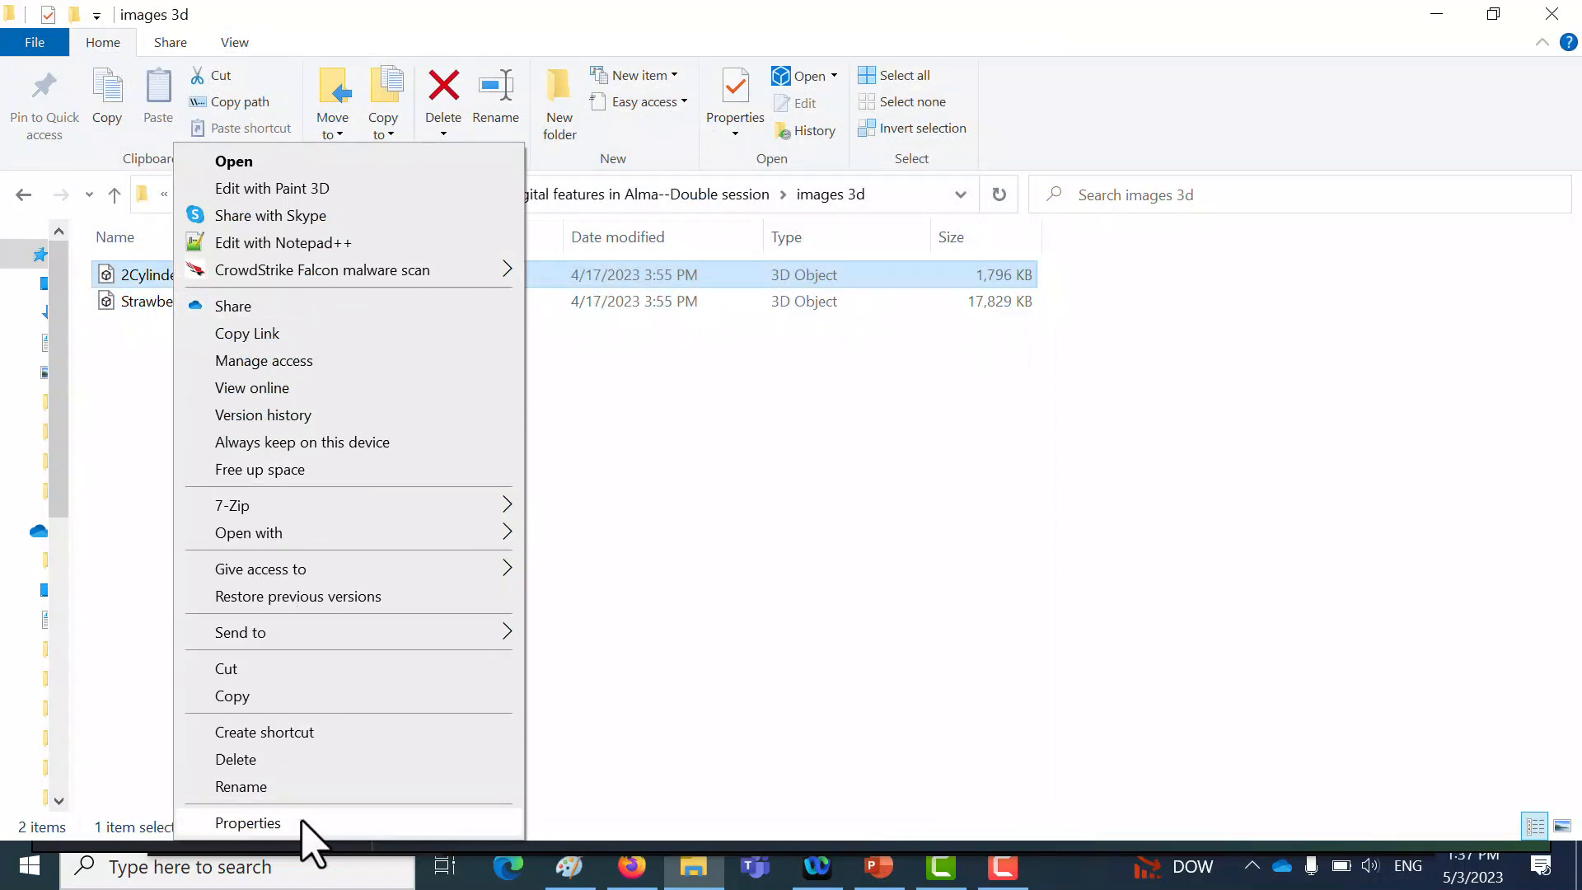
{"action": "left_click", "coordinate": [247, 823]}
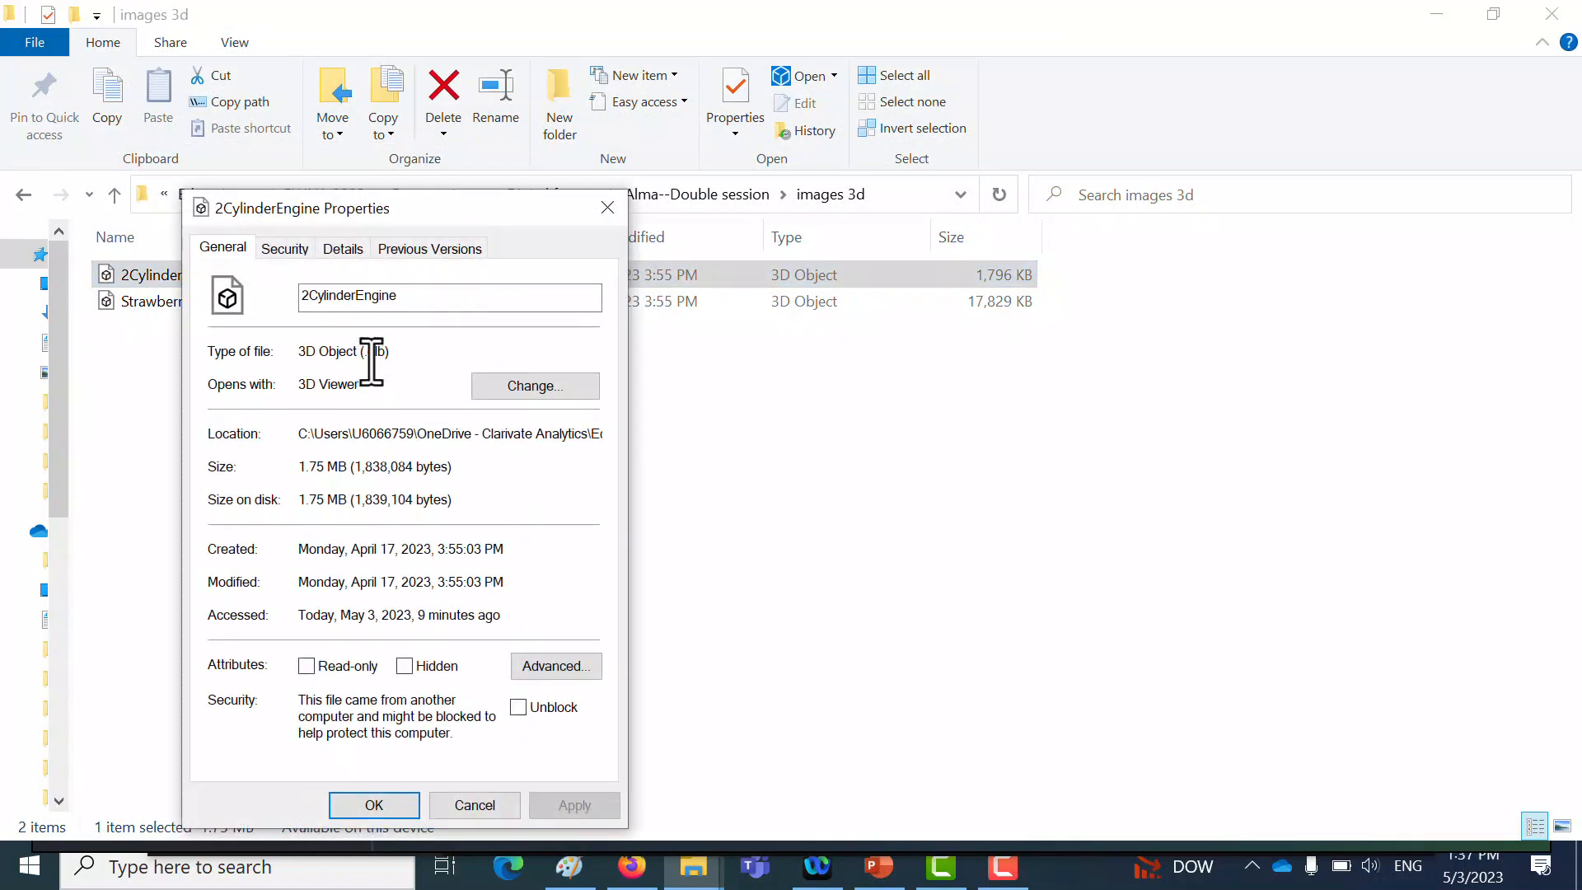
{"action": "left_click", "coordinate": [474, 805]}
Check the file type extension of the Strawberry file in its properties and close them without changes
{"action": "left_click", "coordinate": [136, 302]}
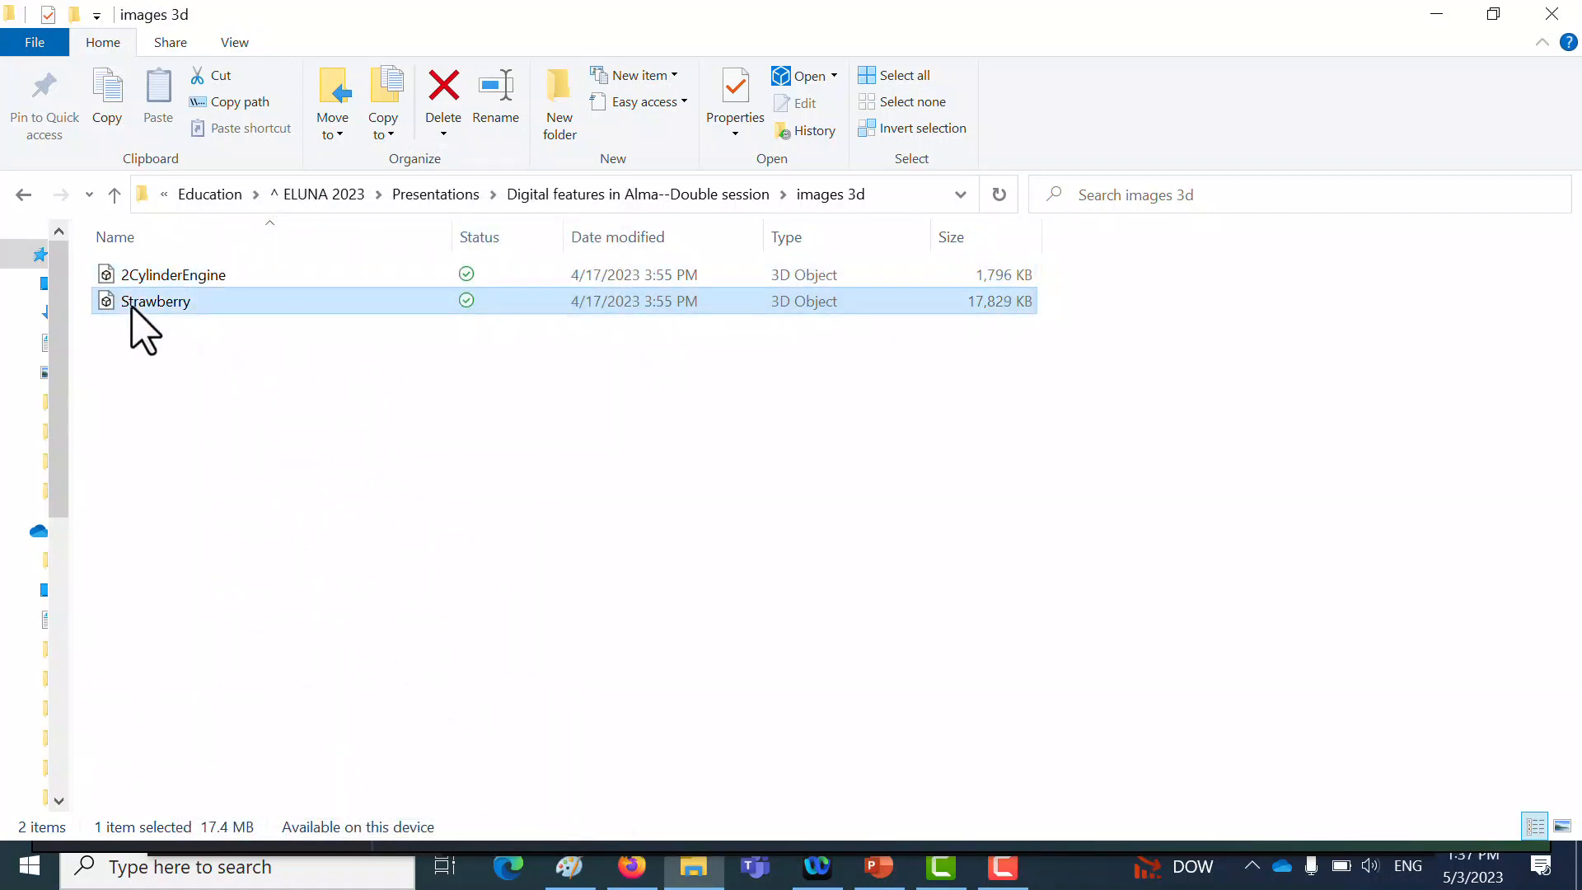
{"action": "right_click", "coordinate": [134, 305]}
{"action": "left_click", "coordinate": [251, 820]}
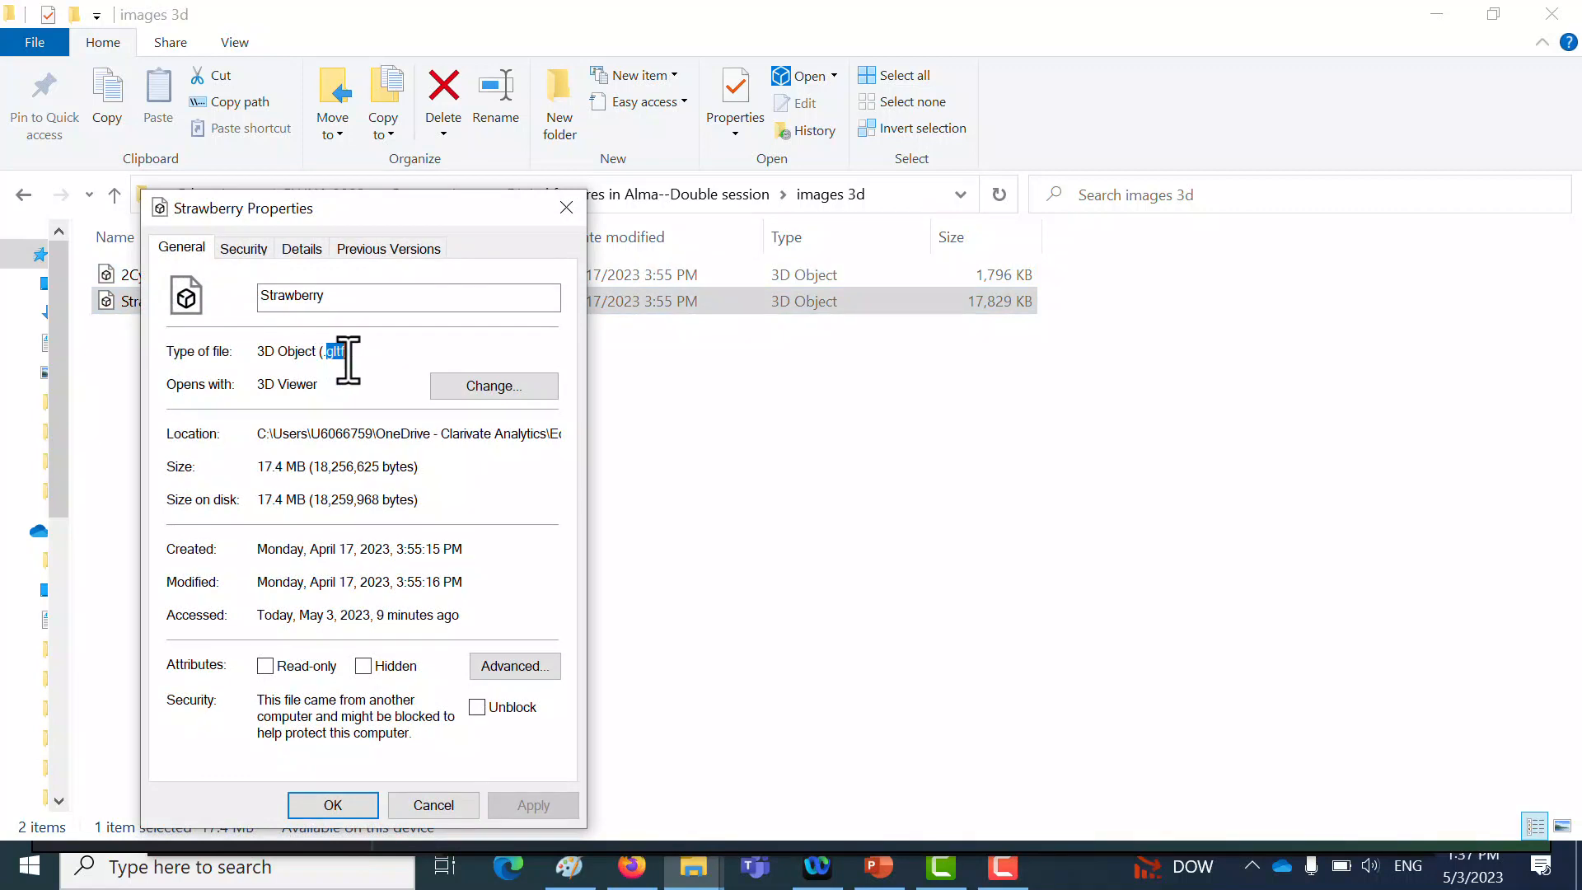
{"action": "left_click", "coordinate": [428, 805]}
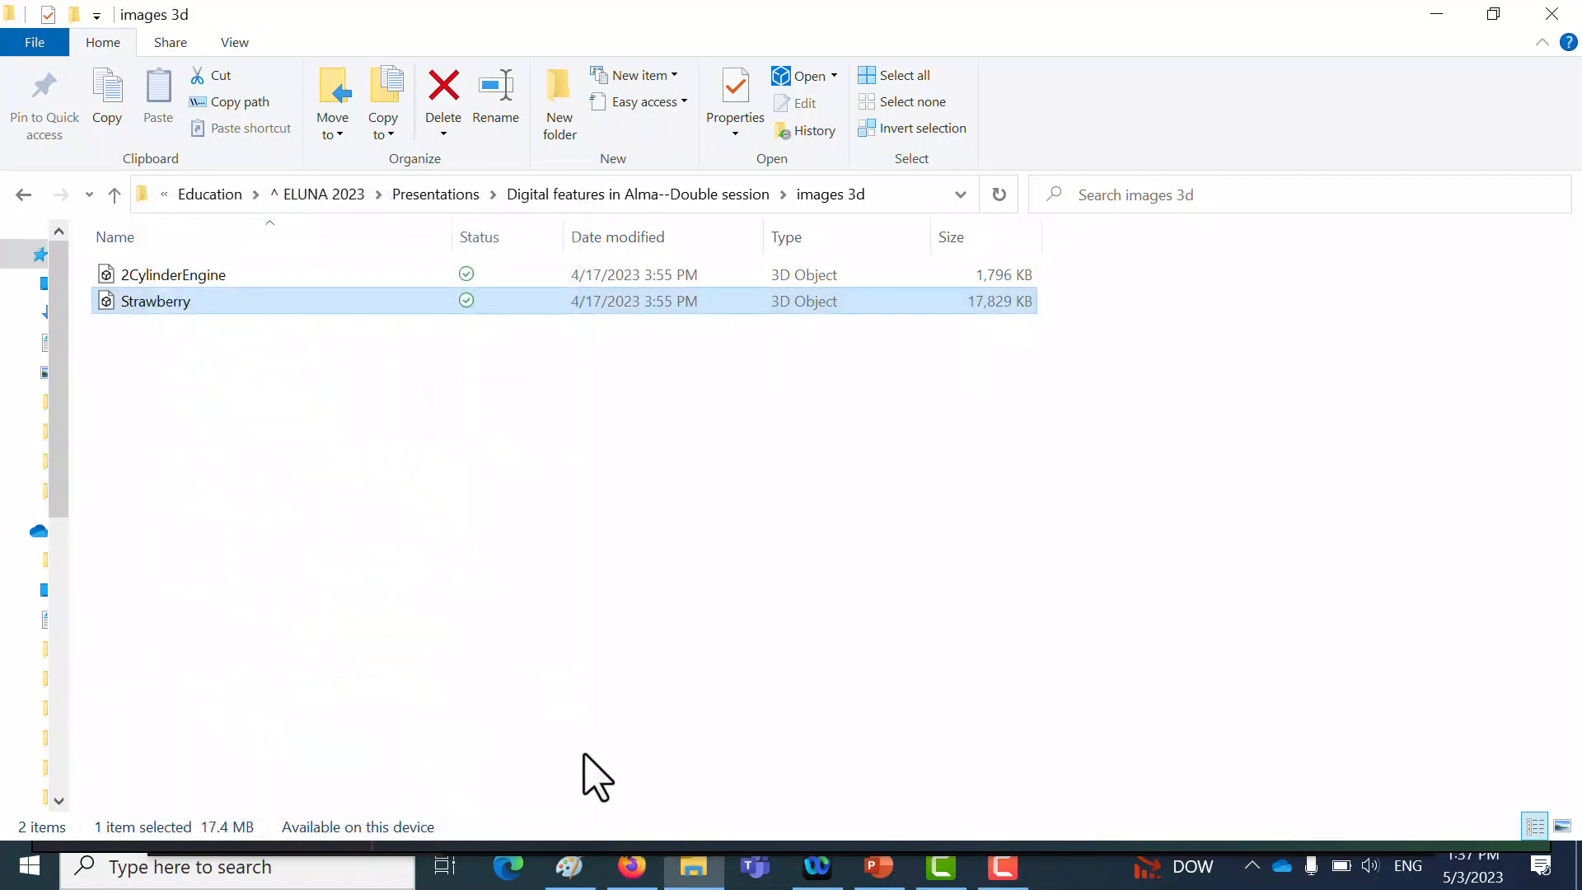
Switch to Alma in Firefox and open the Viewer Services page in the Fulfillment configuration, under Discovery Interface Display Logic
{"action": "left_click", "coordinate": [632, 865]}
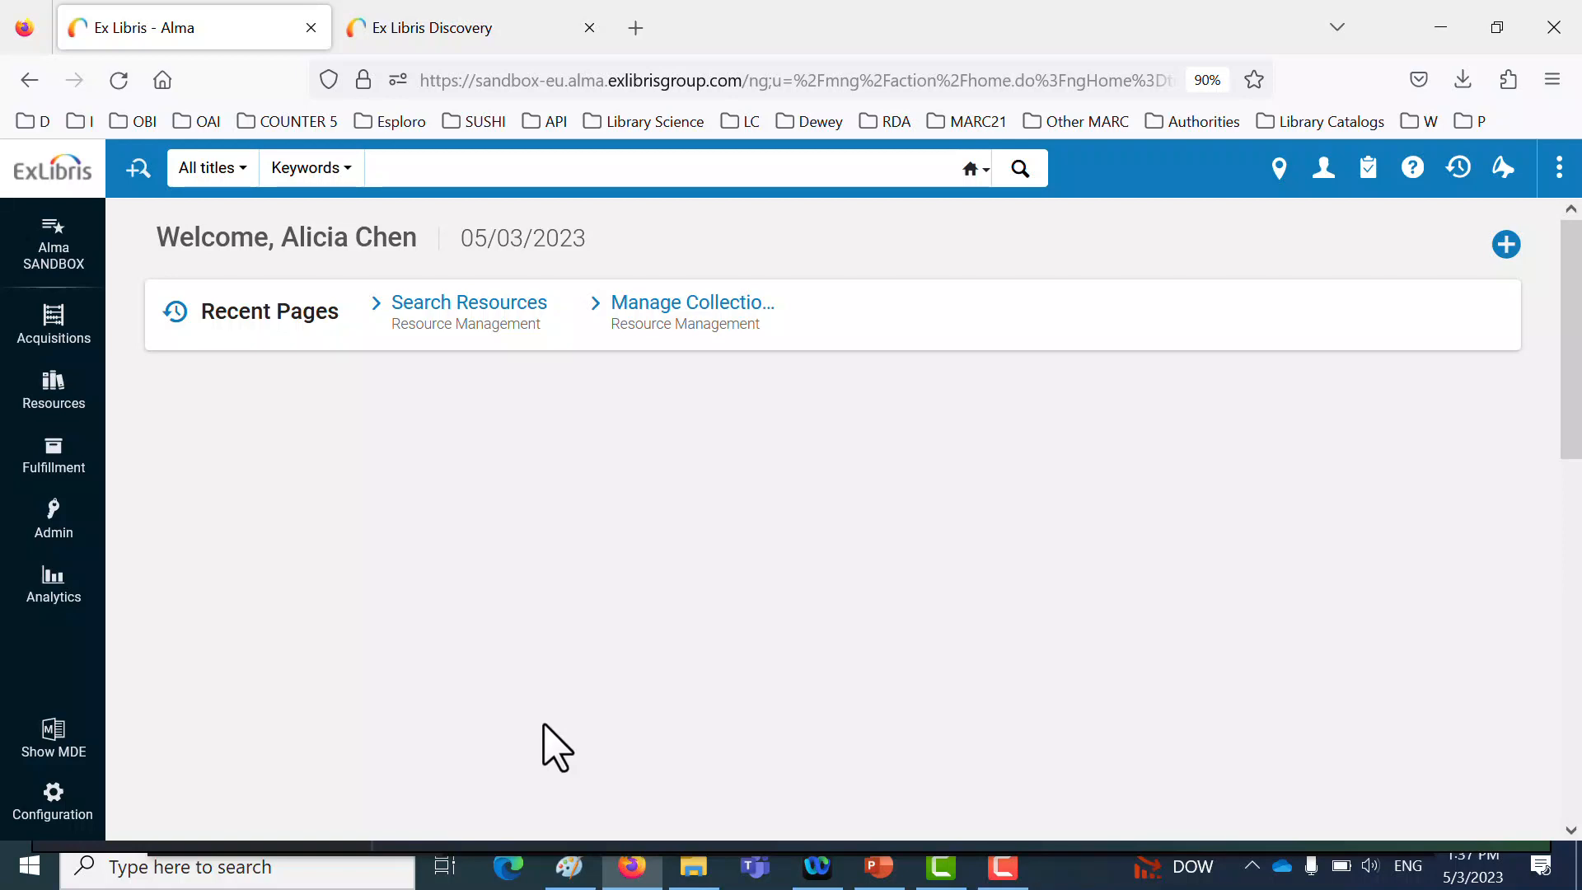
{"action": "left_click", "coordinate": [56, 797]}
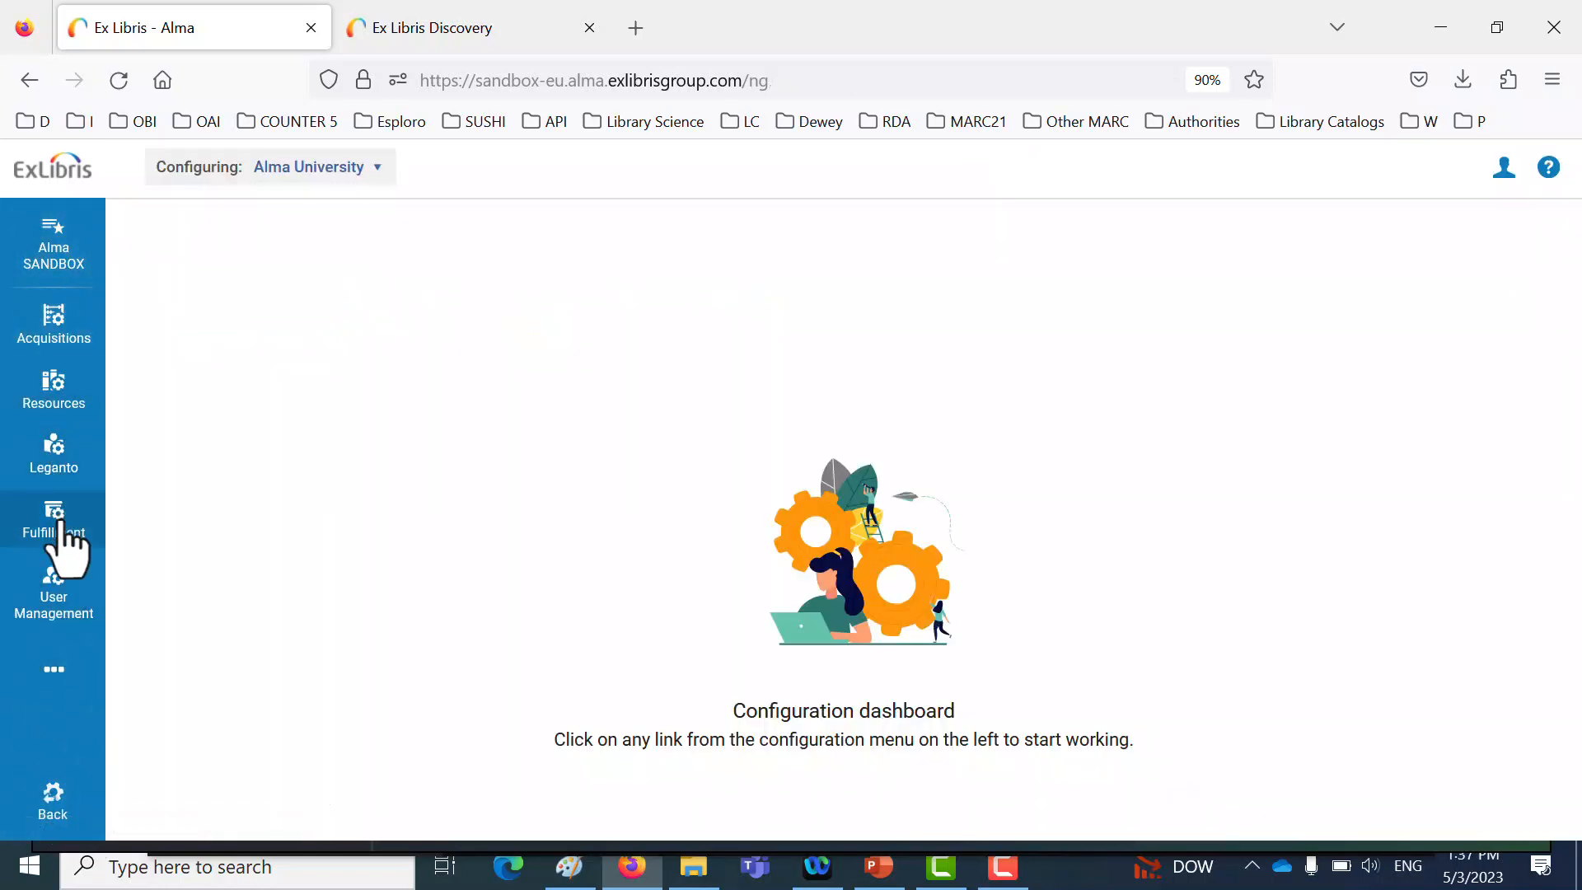
{"action": "left_click", "coordinate": [59, 521]}
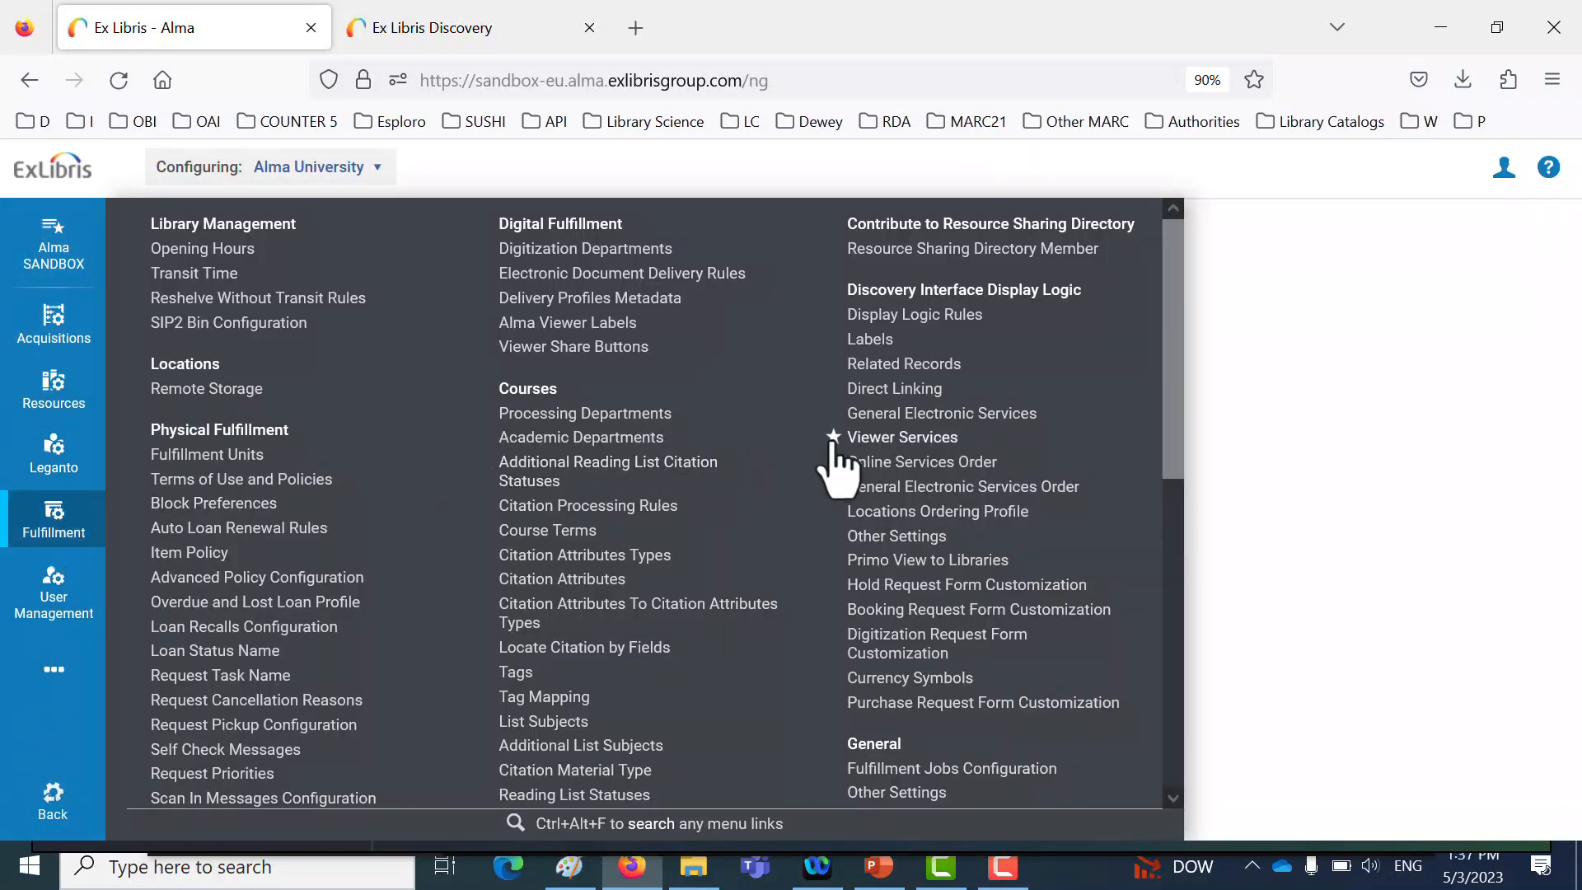
{"action": "left_click_drag", "start_coordinate": [847, 290], "coordinate": [1076, 289]}
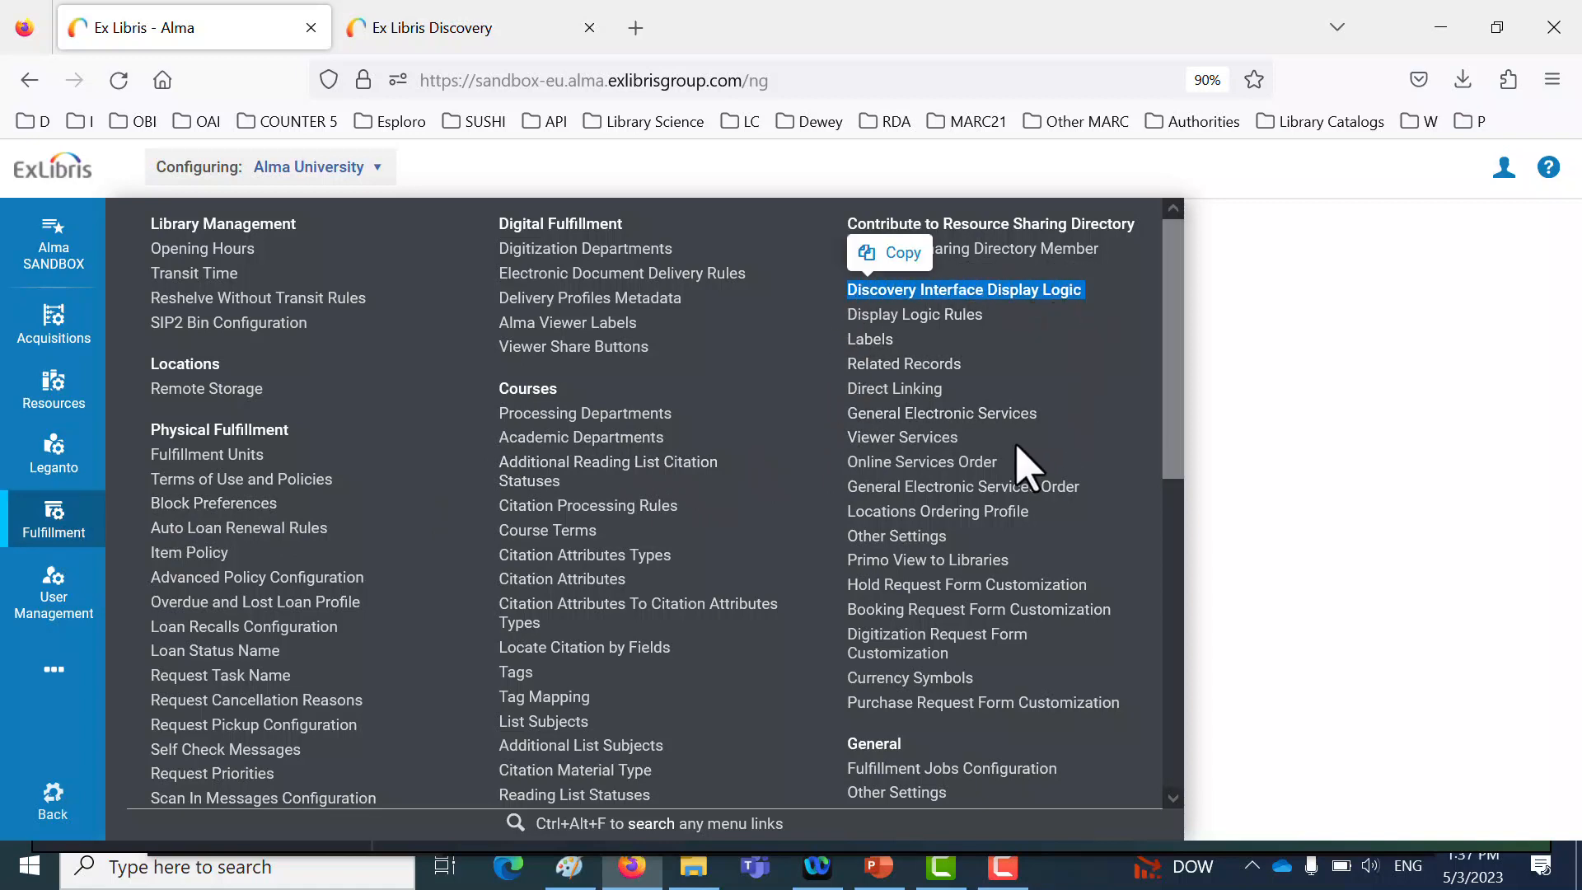
{"action": "left_click", "coordinate": [928, 460]}
{"action": "left_click", "coordinate": [924, 439]}
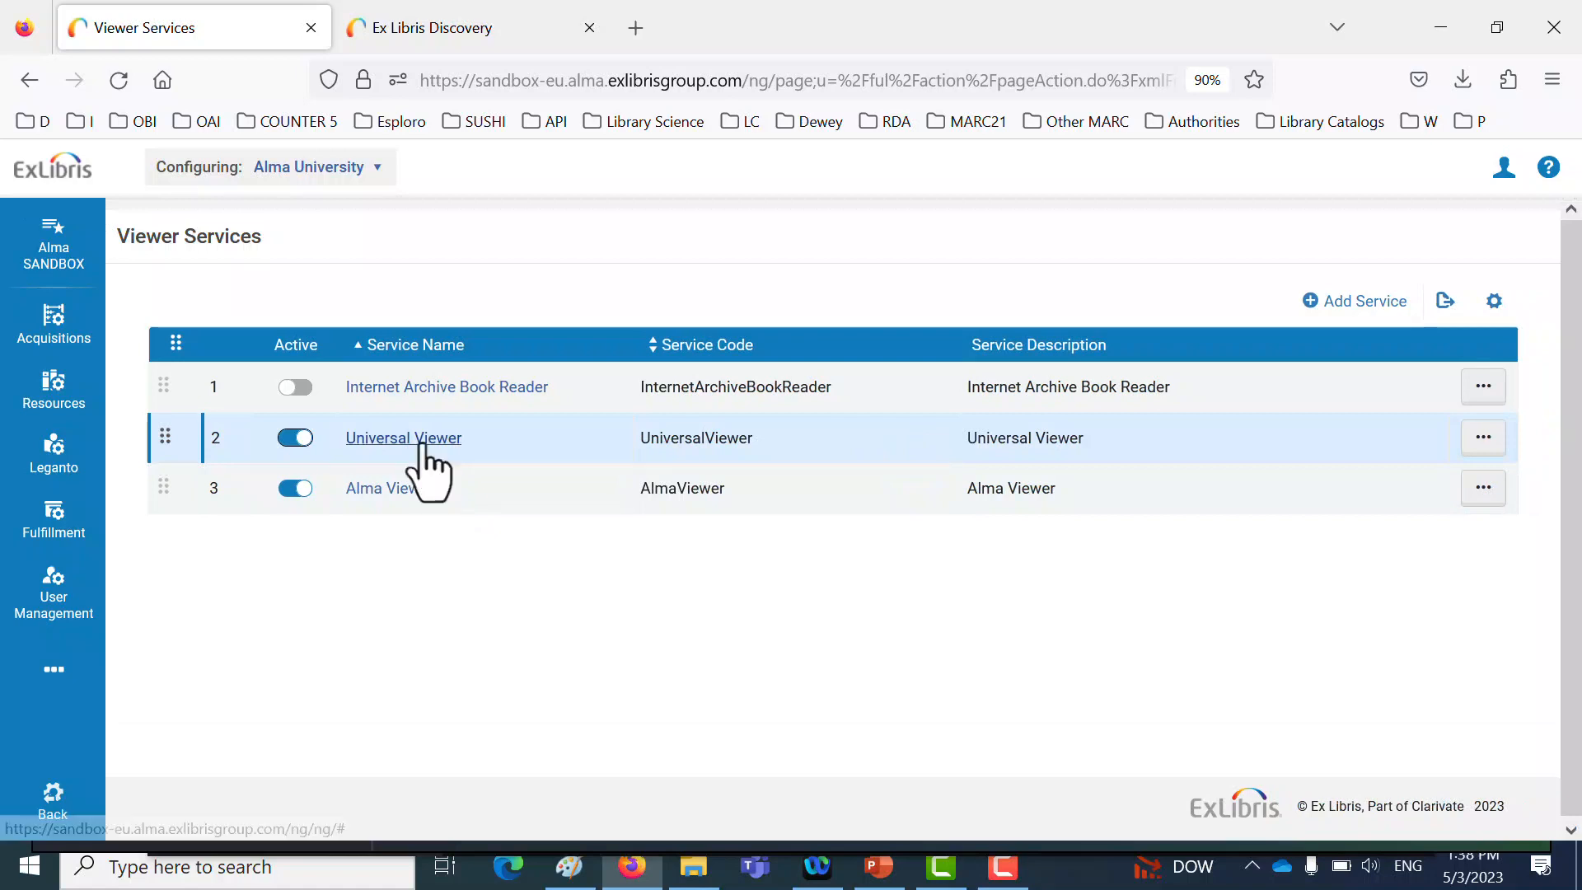
Open the Universal Viewer service for editing and show its Service Availability Rules
{"action": "left_click", "coordinate": [1488, 441]}
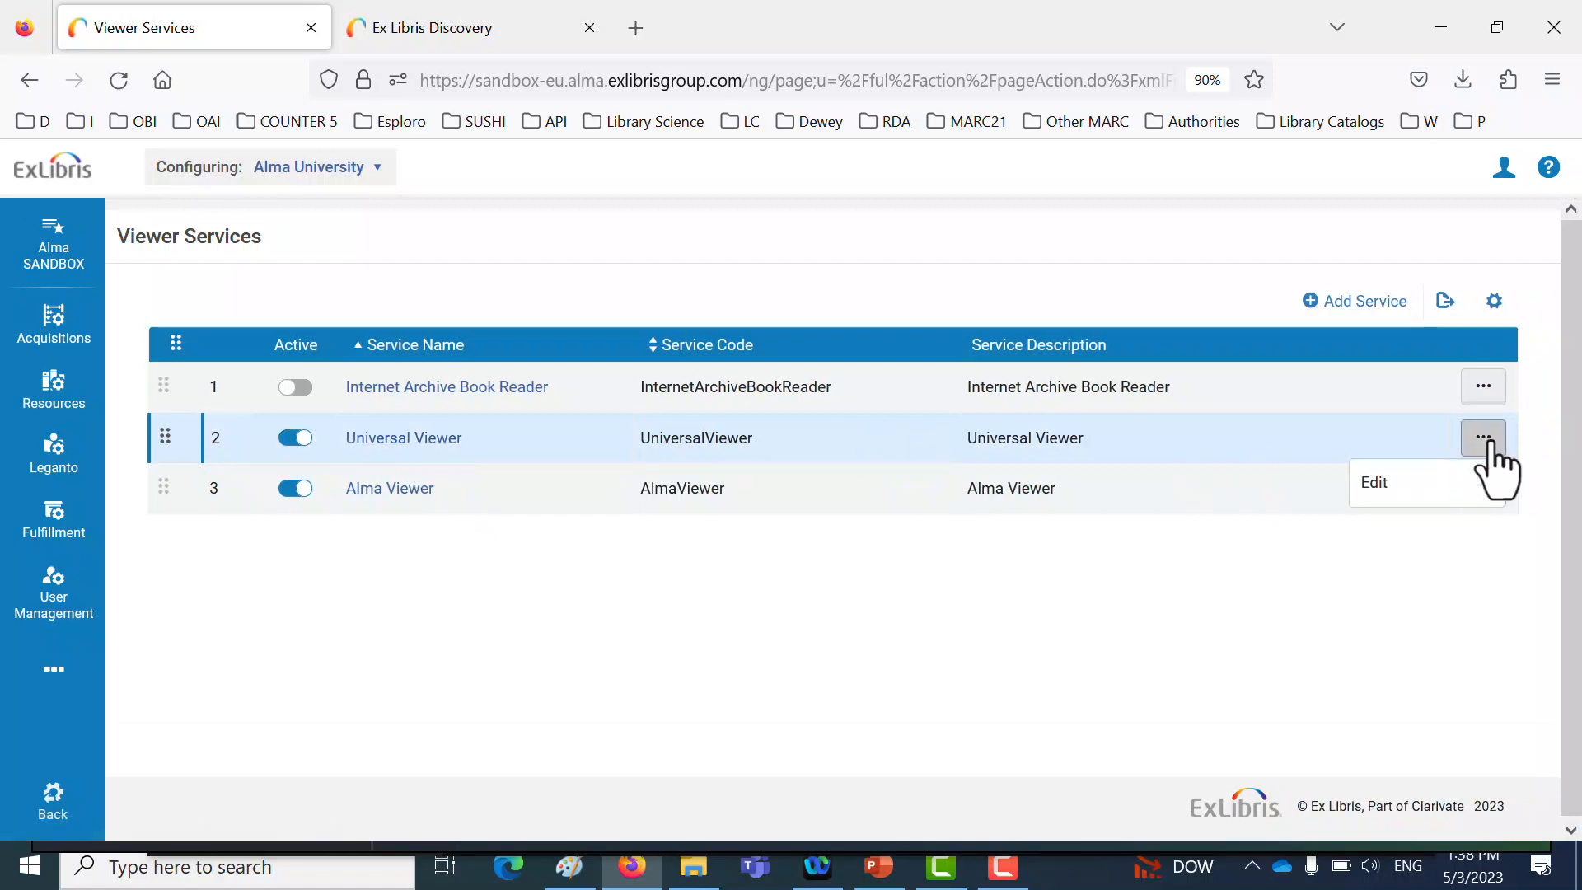
{"action": "left_click", "coordinate": [1379, 486]}
{"action": "left_click", "coordinate": [388, 387]}
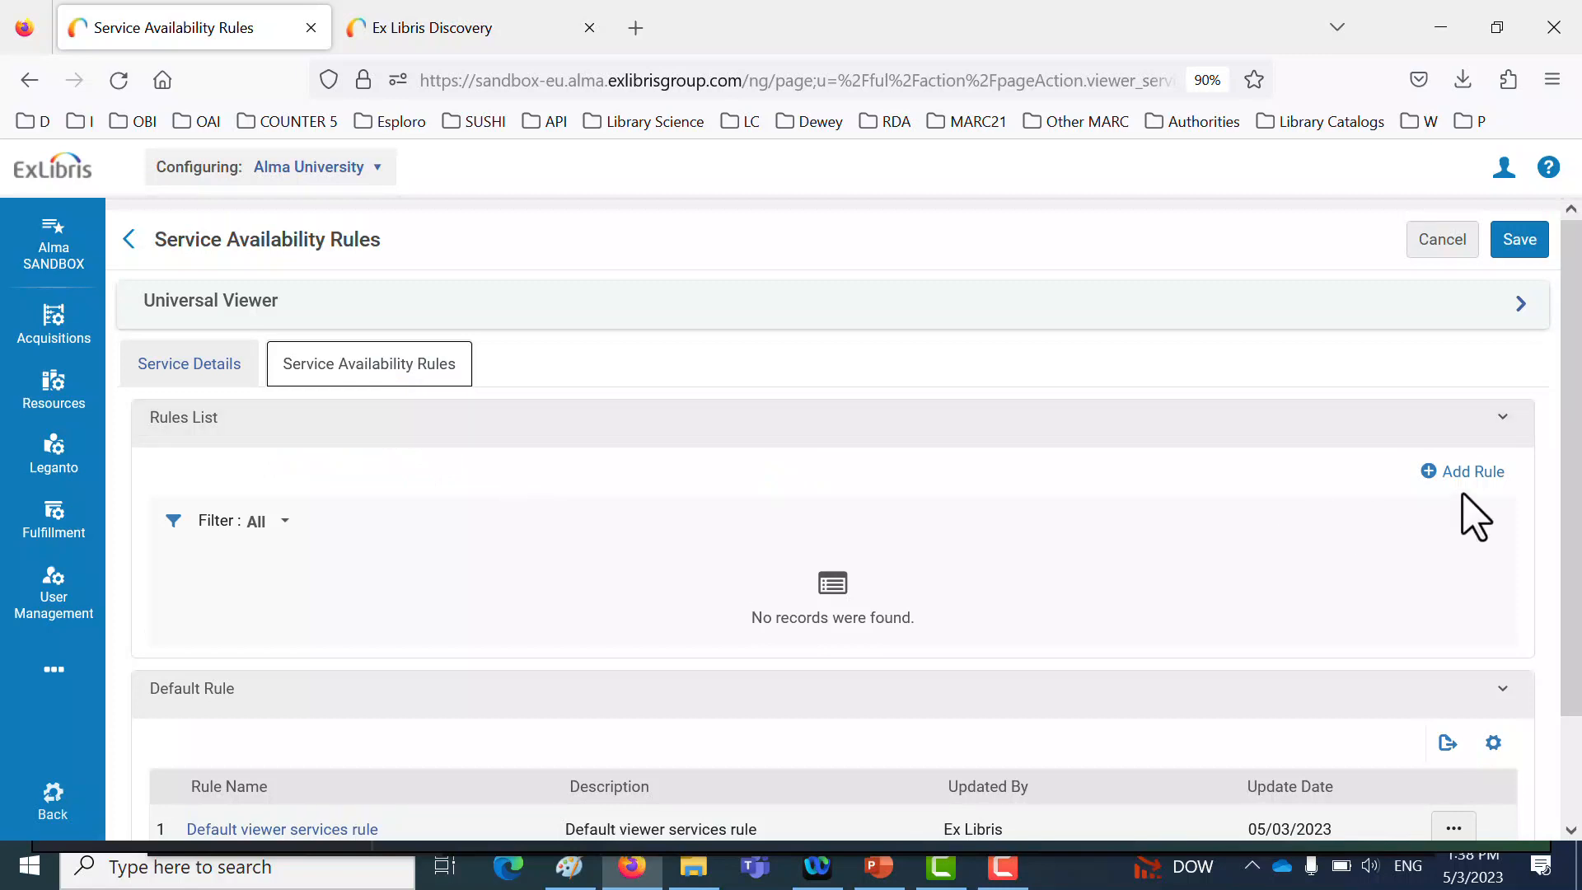
Add a new availability rule with the input parameter Representation's Files Contains .glb
{"action": "left_click", "coordinate": [1462, 474]}
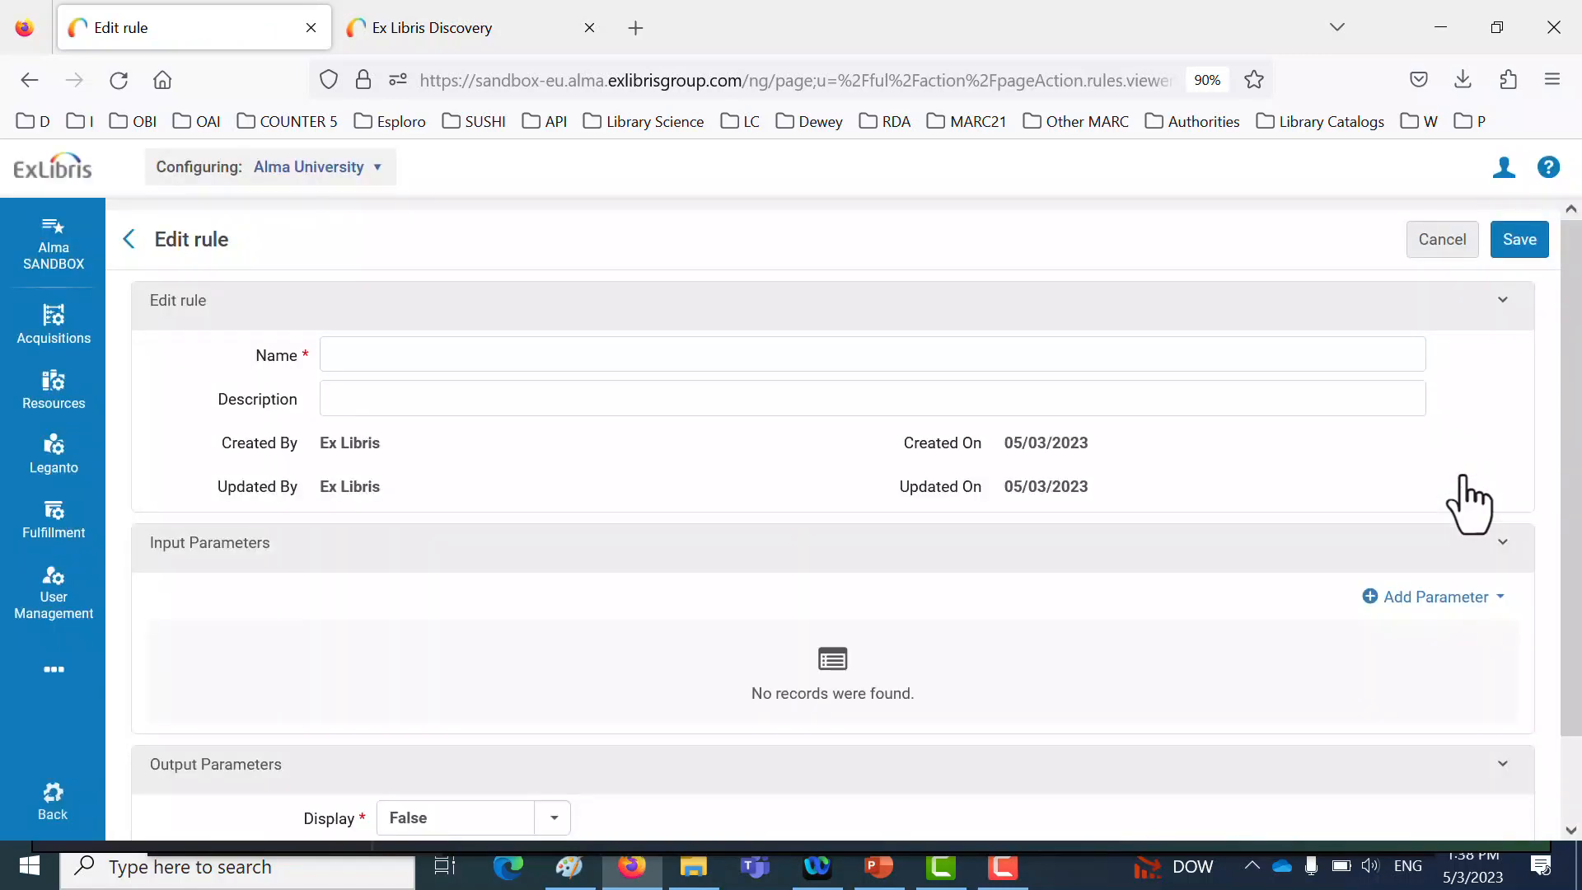
{"action": "left_click", "coordinate": [1403, 599]}
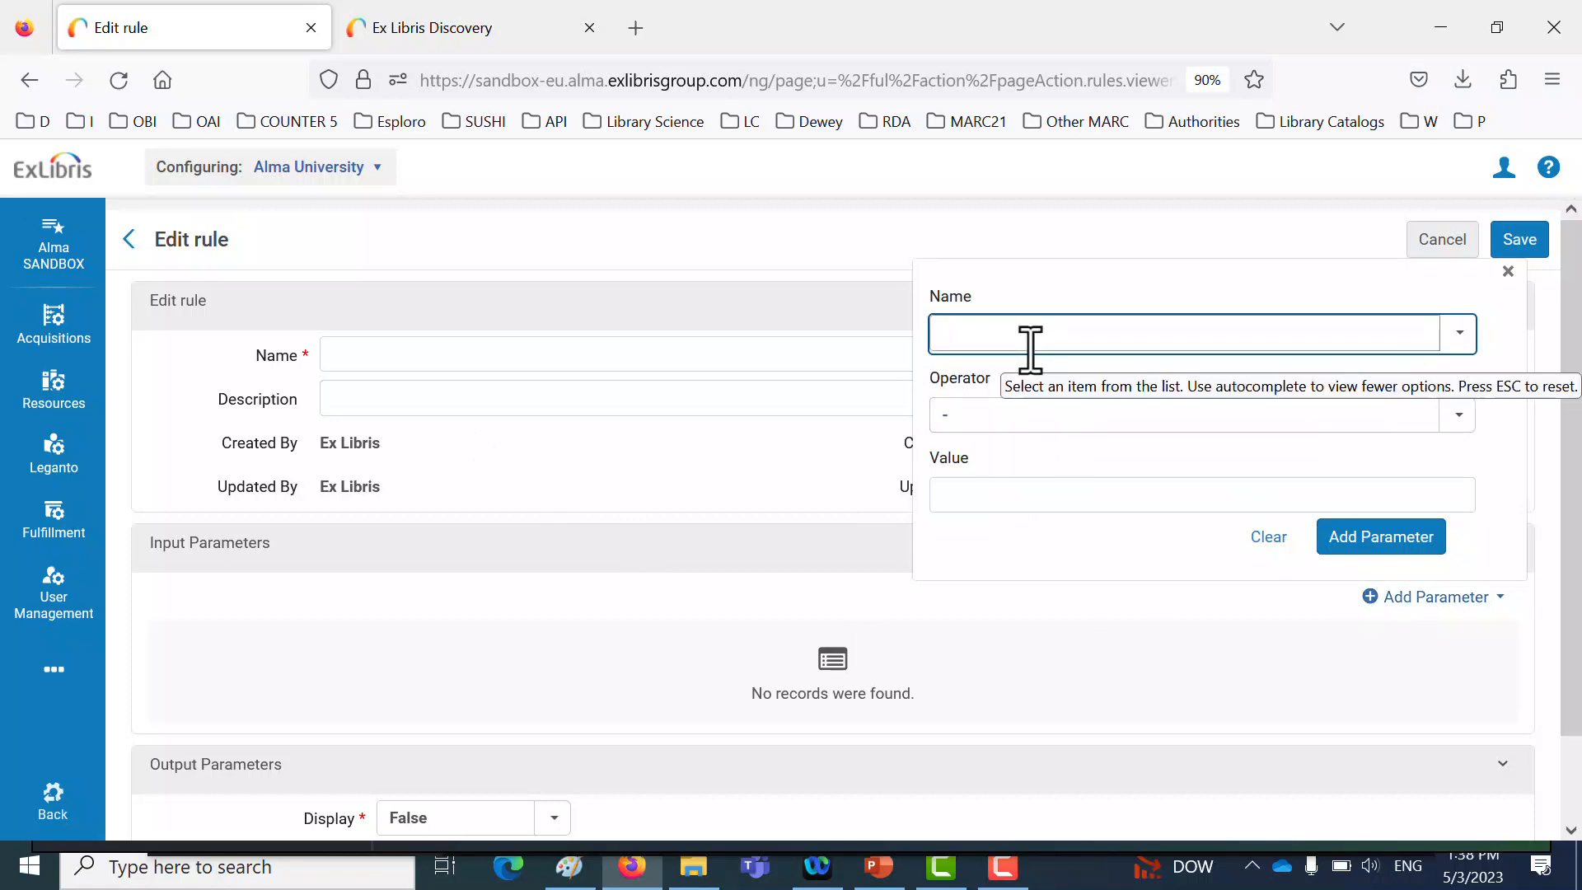
{"action": "left_click", "coordinate": [1462, 338]}
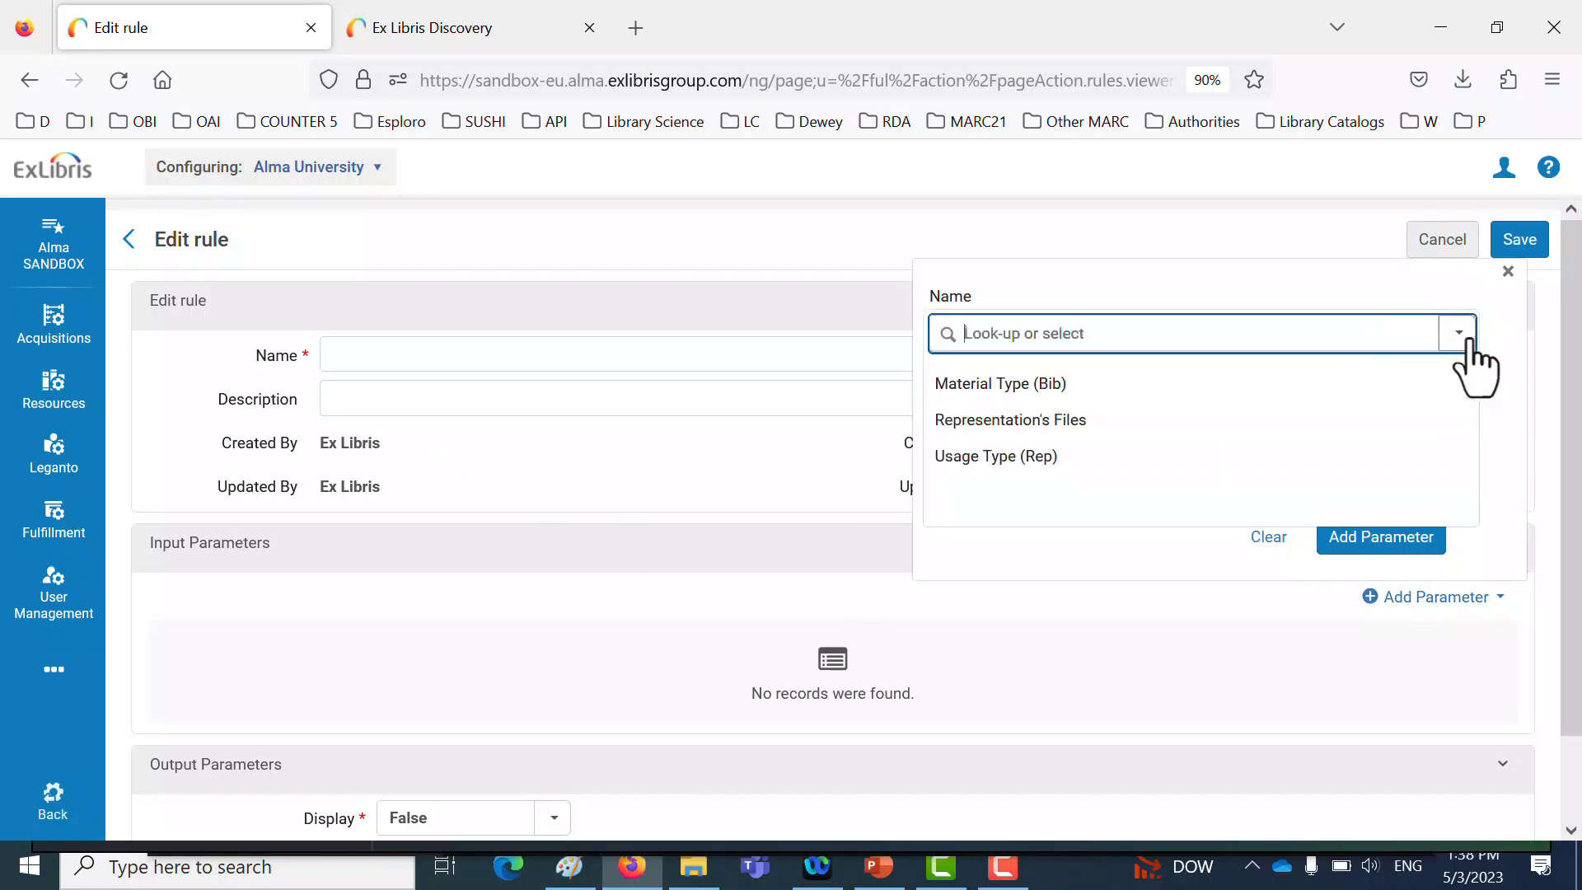
{"action": "left_click", "coordinate": [1086, 422]}
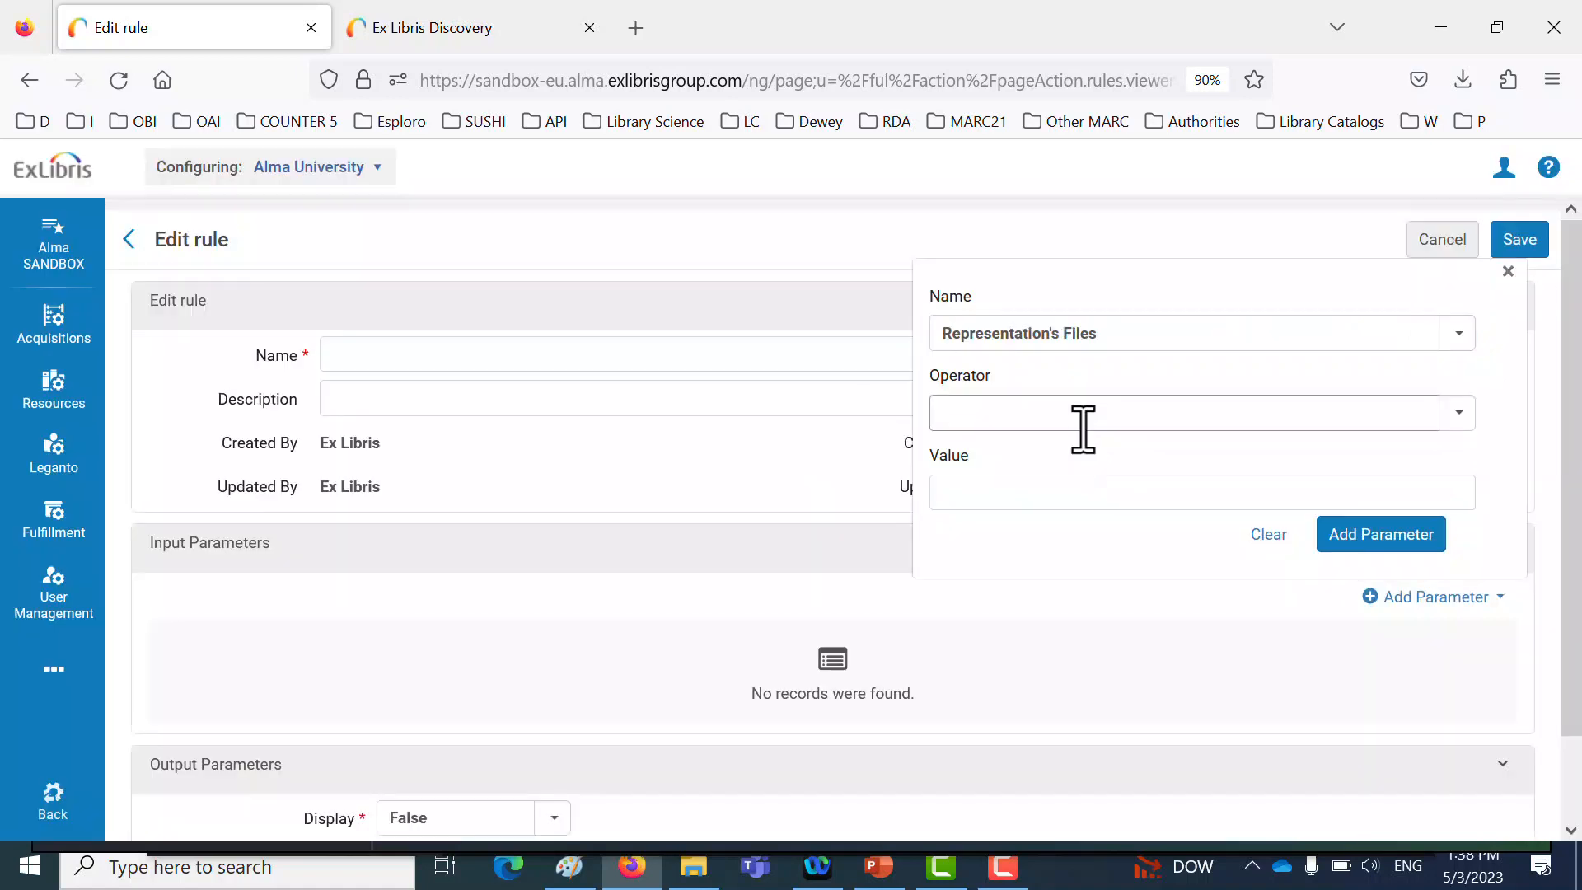
{"action": "left_click", "coordinate": [1058, 471]}
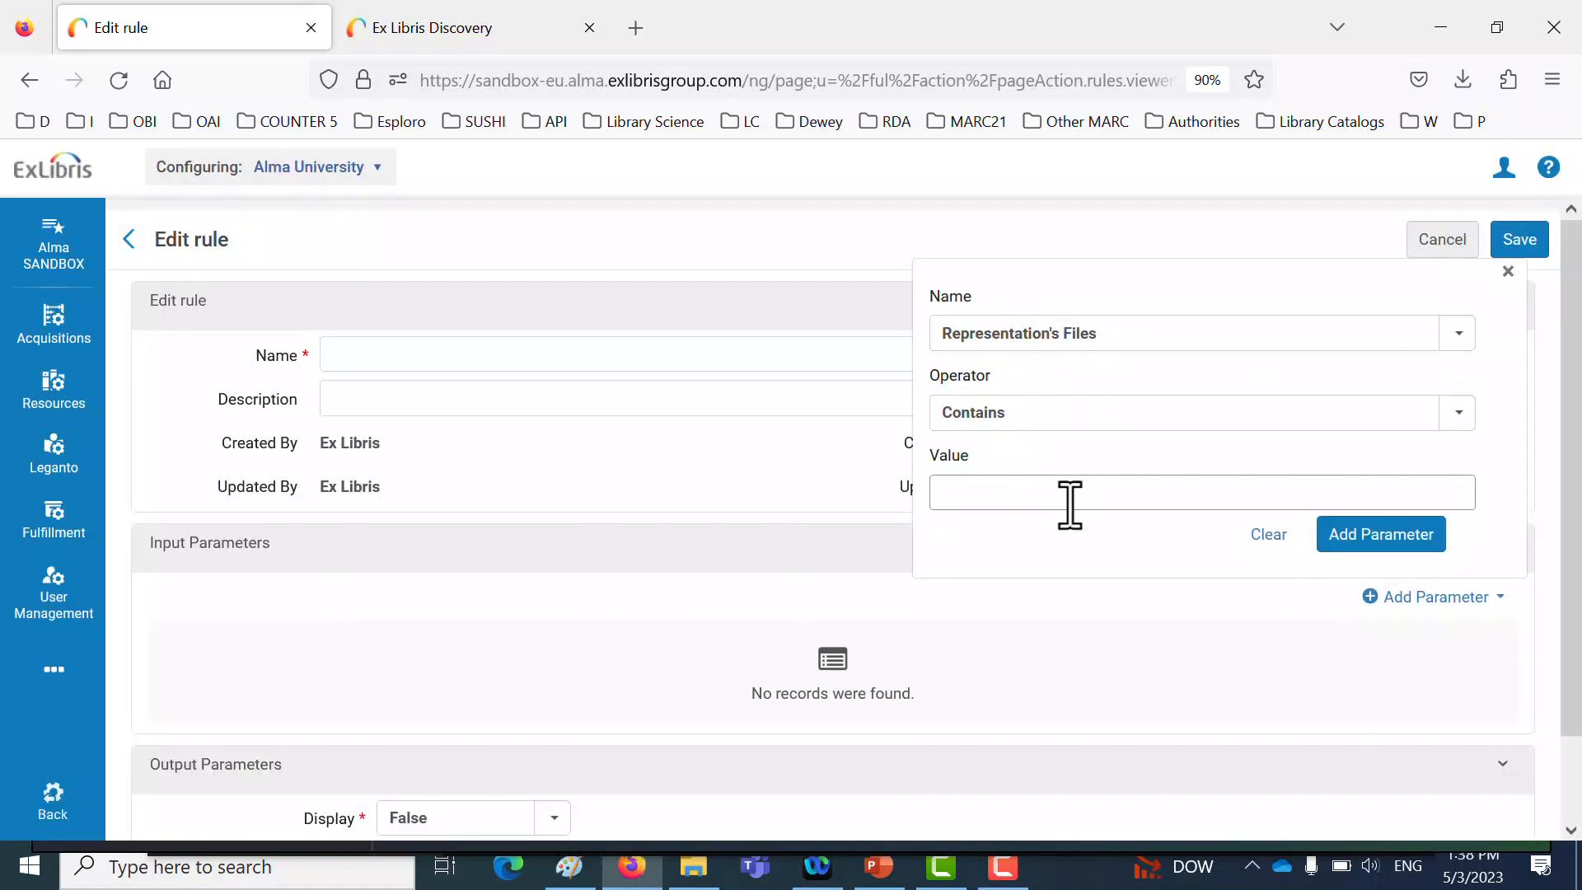
{"action": "type", "text": "."}
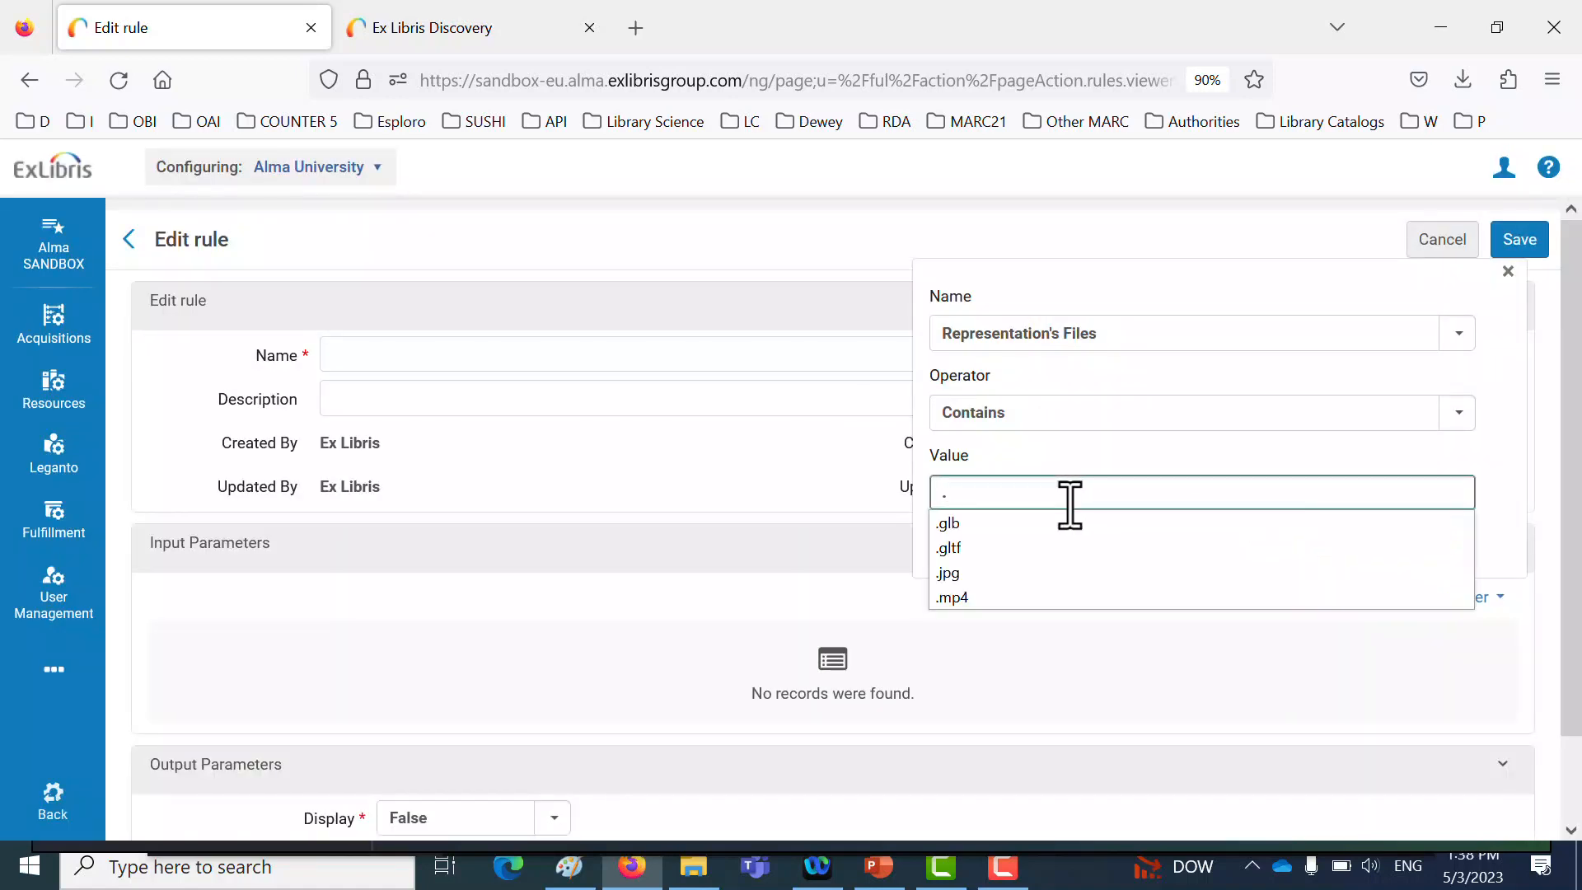
{"action": "left_click", "coordinate": [1065, 522]}
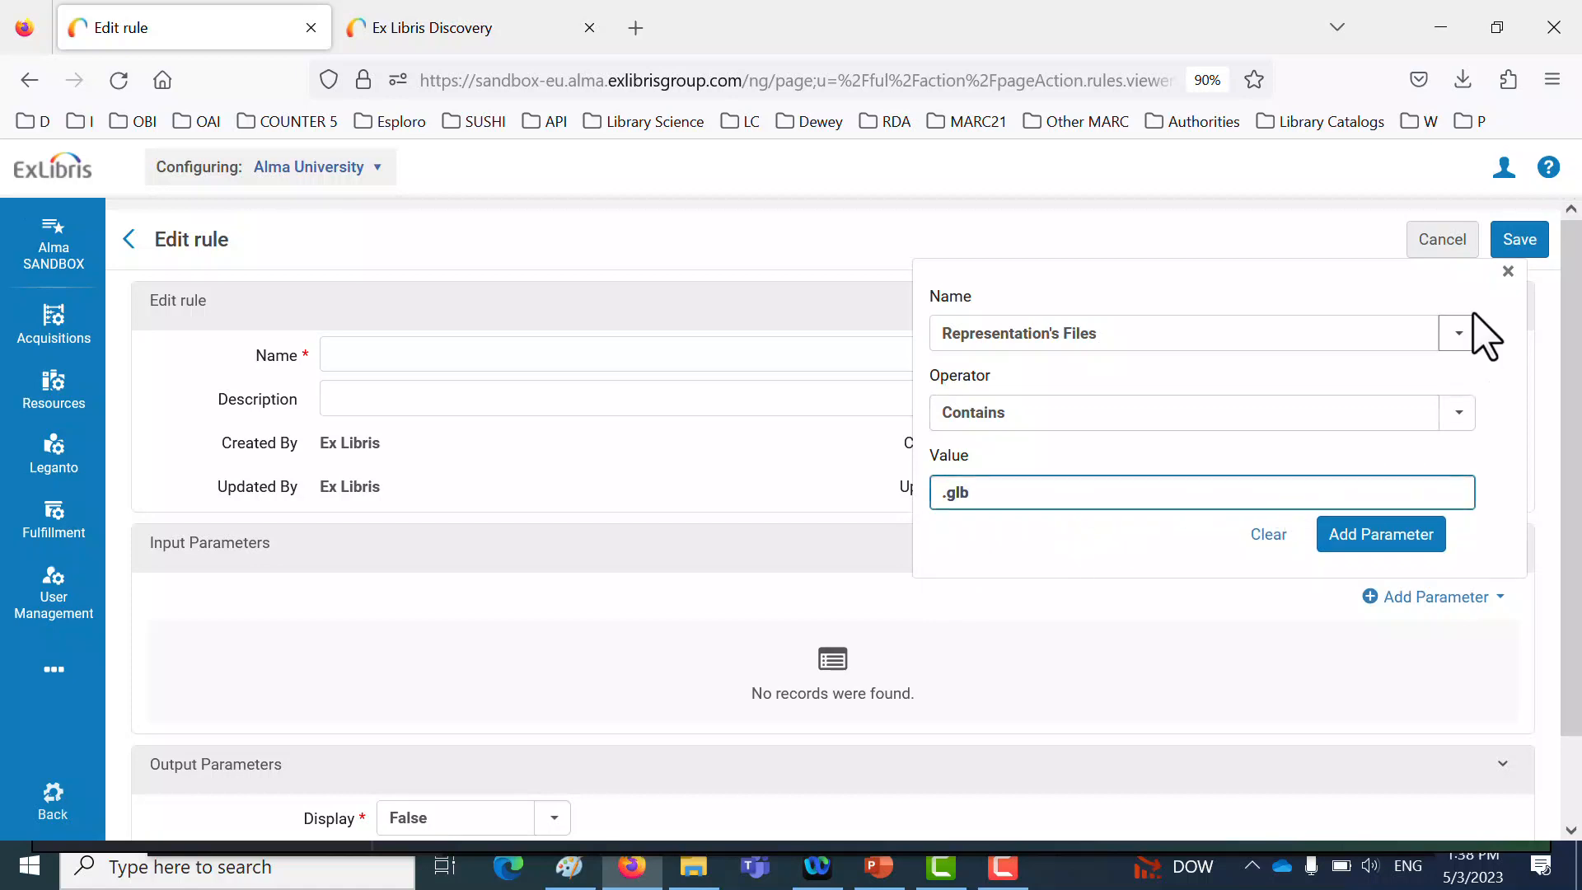
{"action": "left_click", "coordinate": [1400, 544]}
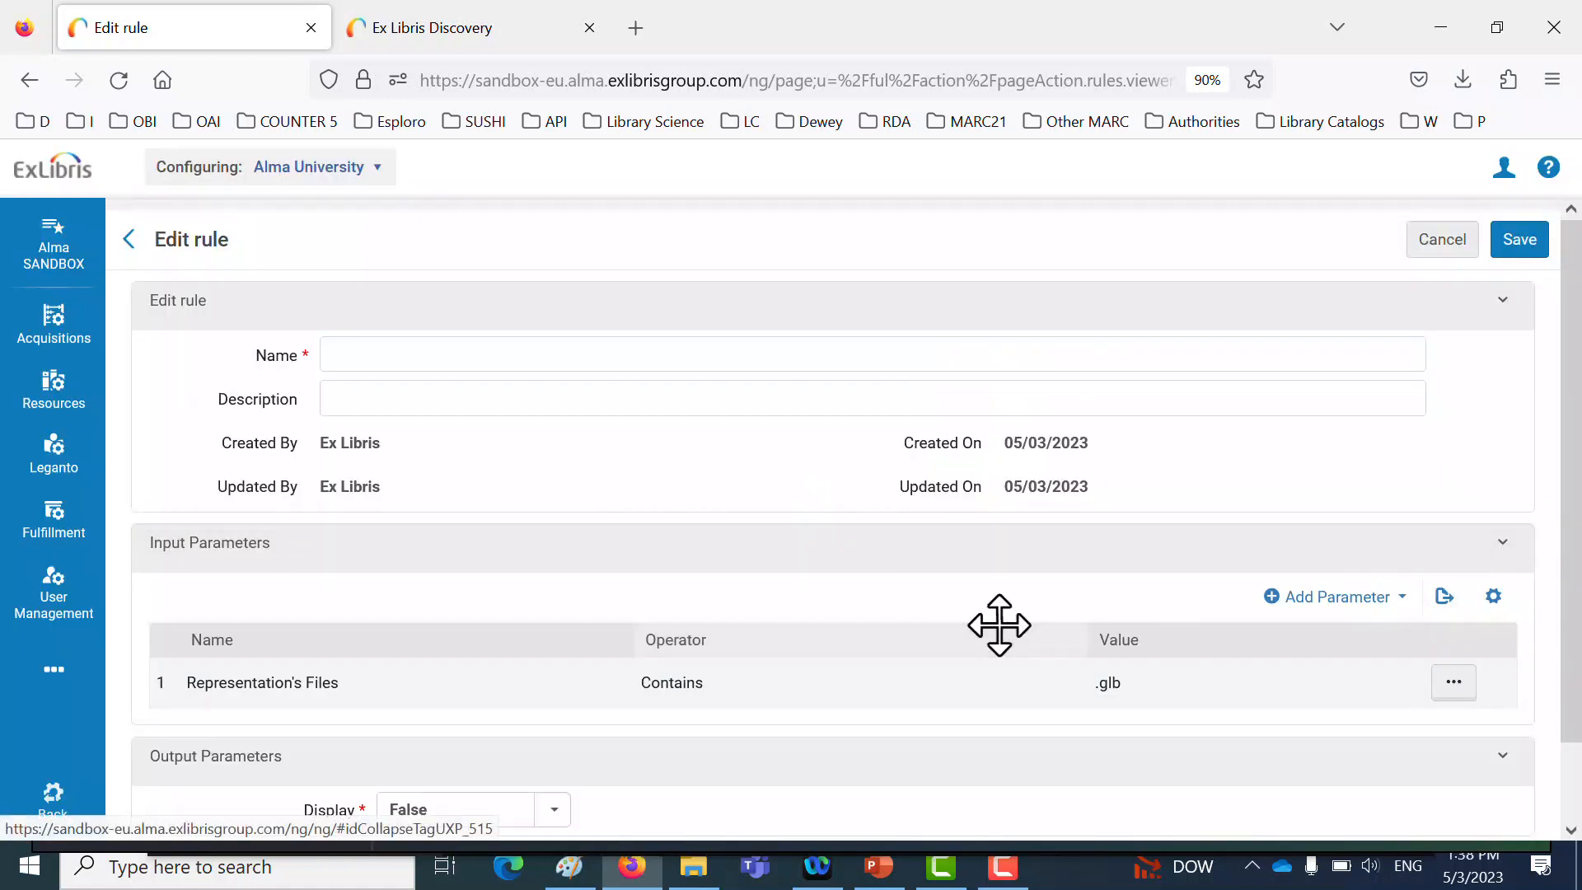
Set the rule's Display output to True, name the rule "display .glb" and save it
{"action": "left_click", "coordinate": [547, 824]}
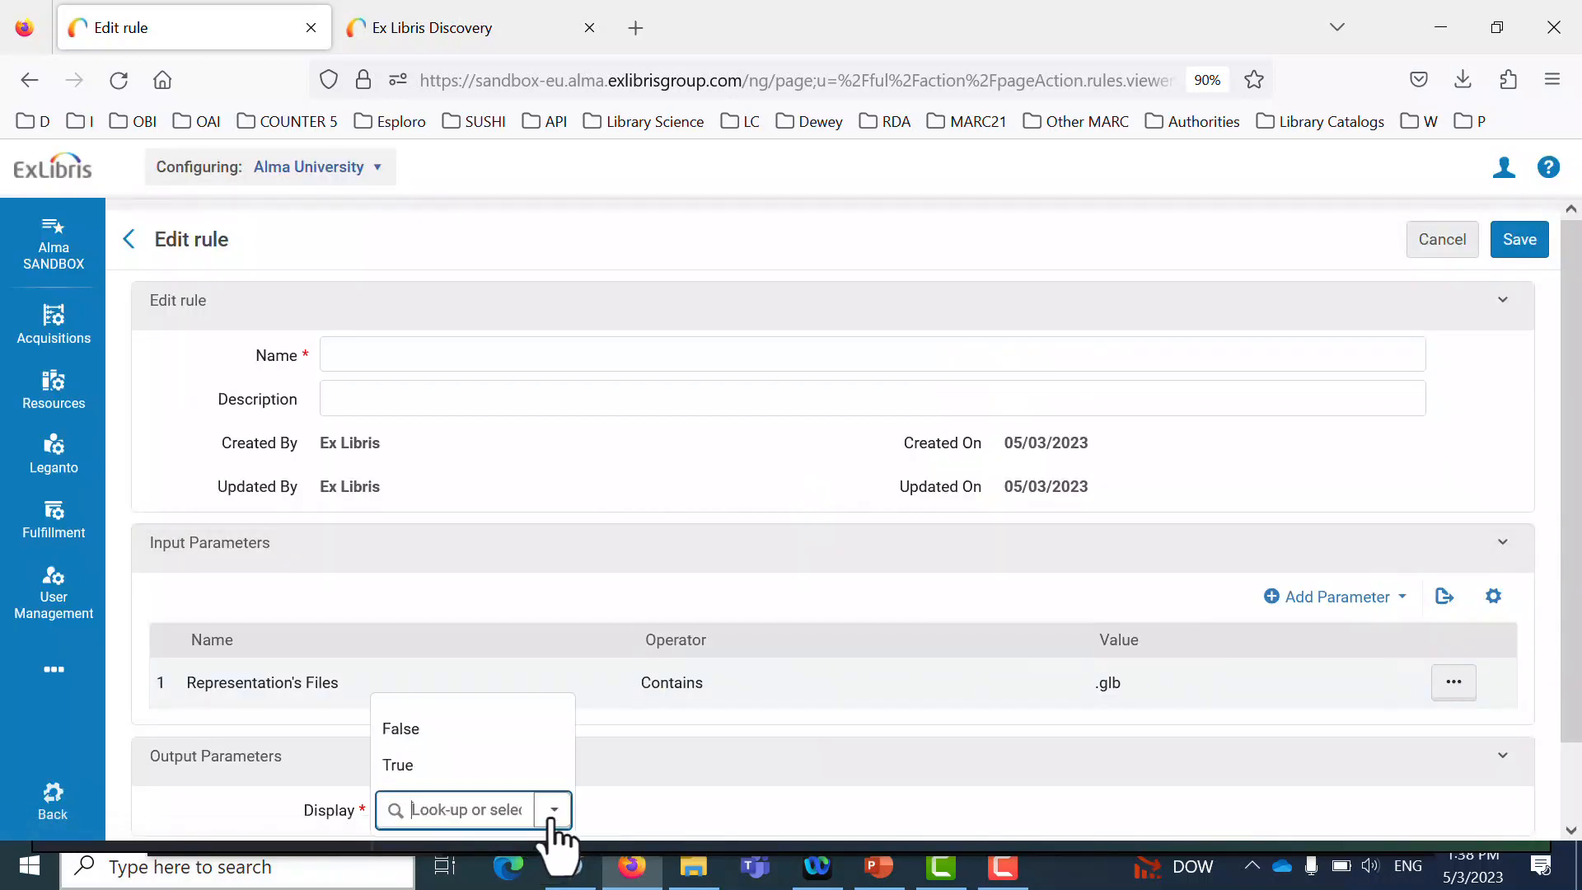
{"action": "left_click", "coordinate": [441, 770]}
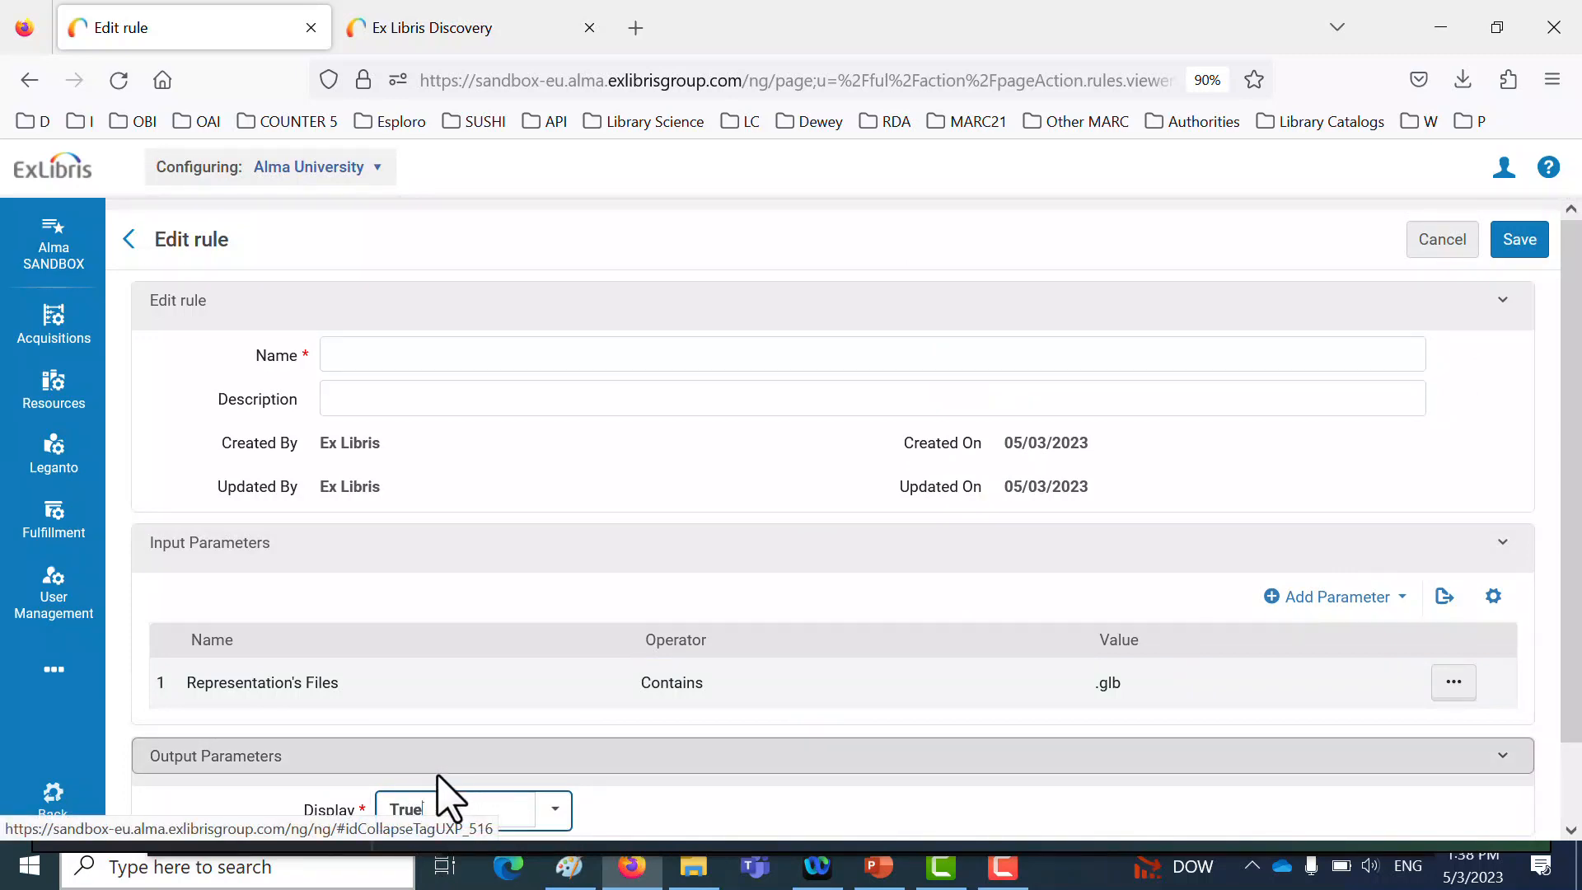
{"action": "left_click", "coordinate": [369, 355]}
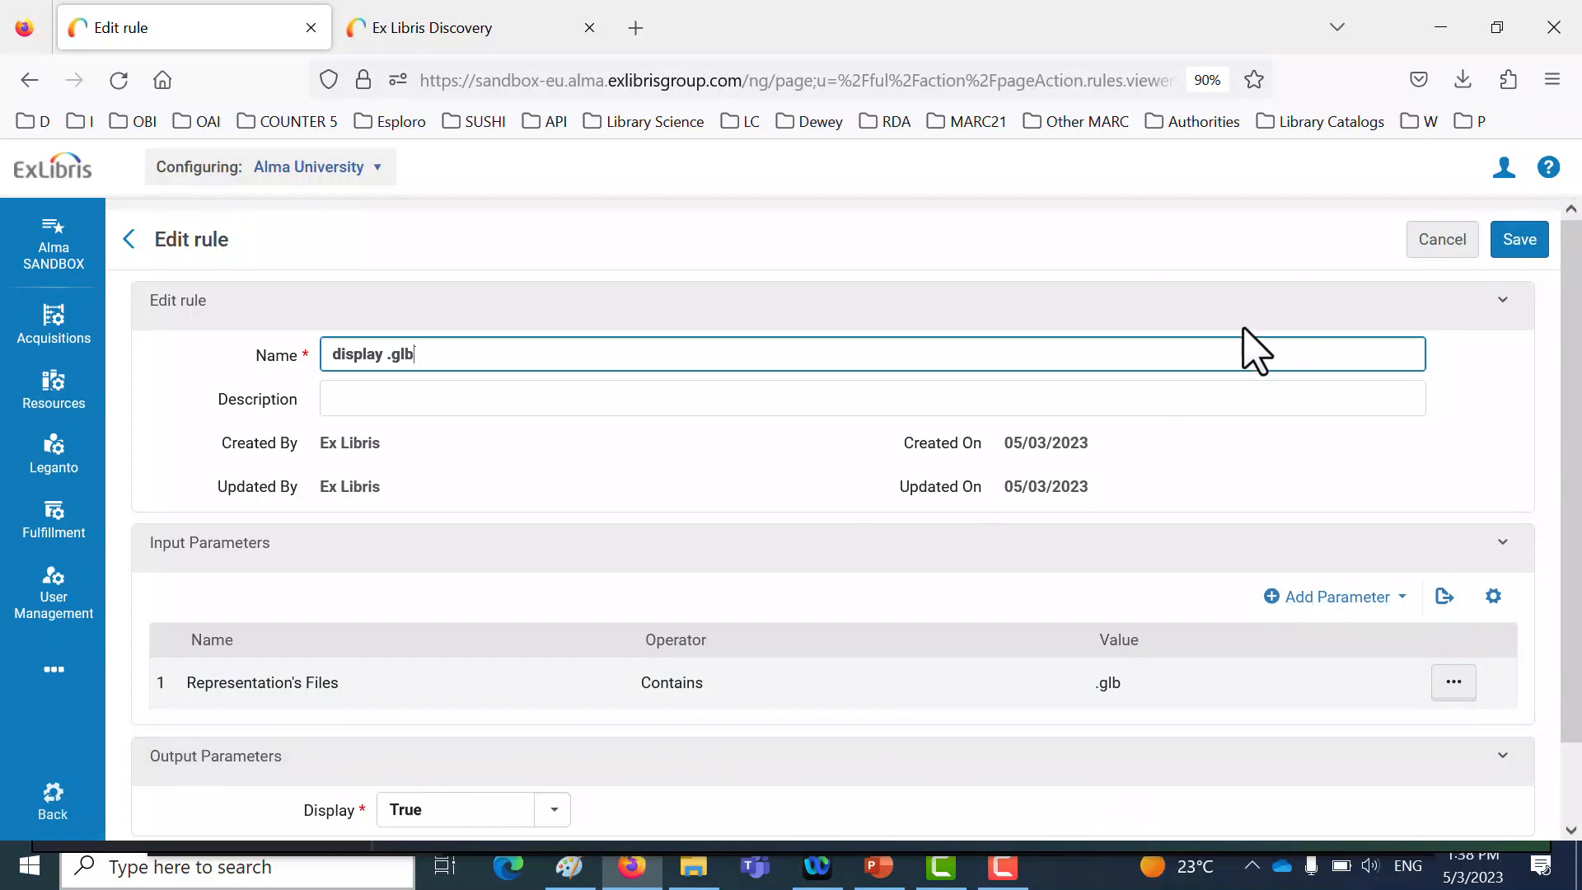
{"action": "left_click", "coordinate": [1525, 243]}
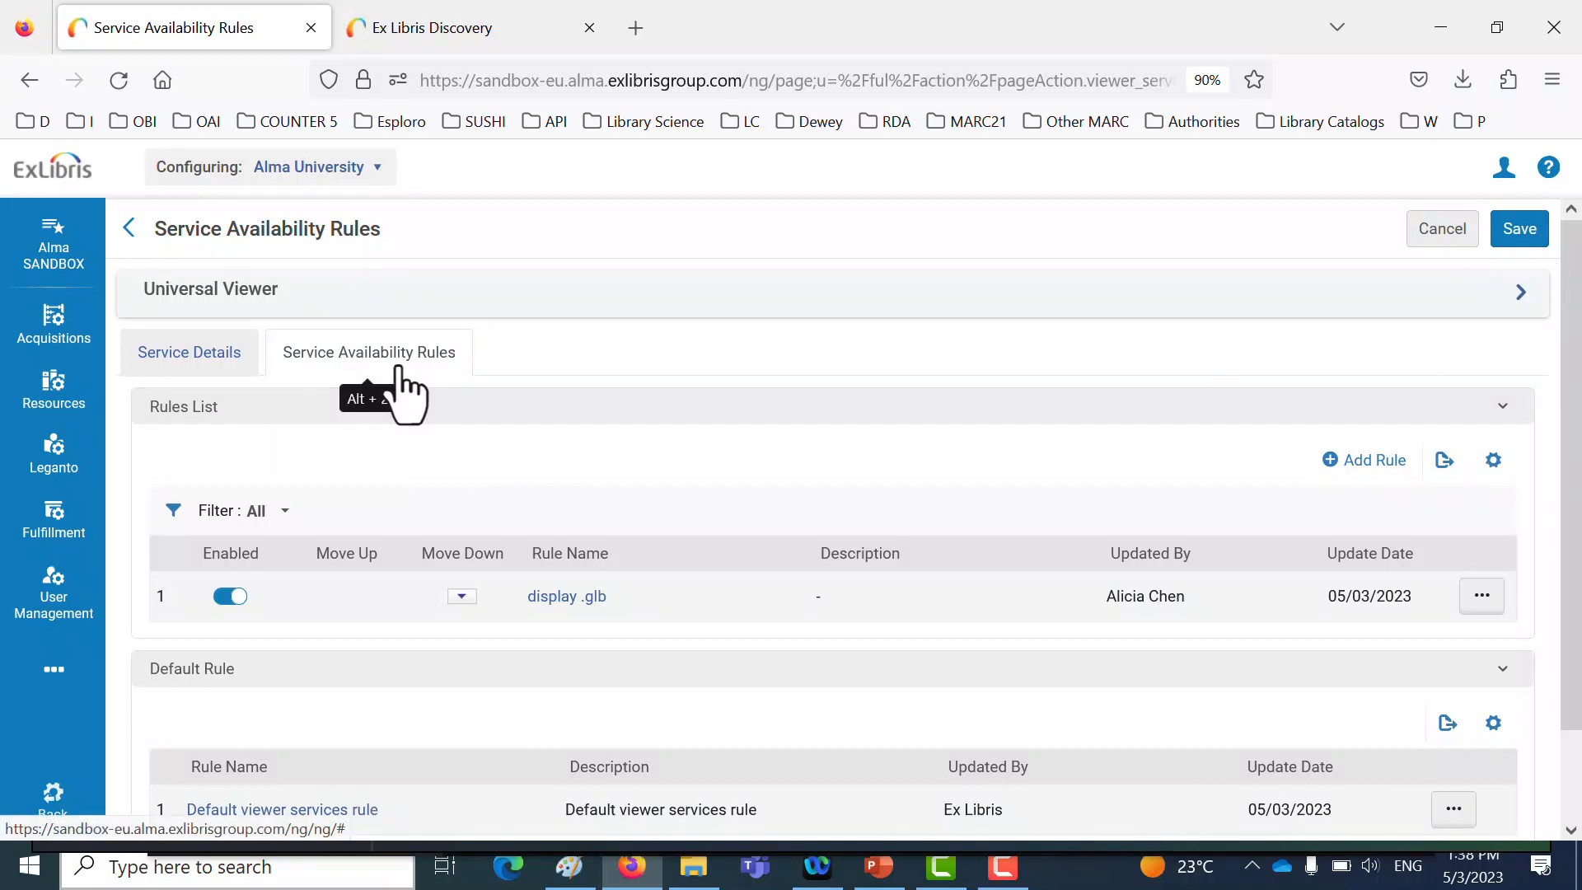
Add a second availability rule for Universal Viewer and name it "display .gltf"
{"action": "left_click", "coordinate": [1369, 461]}
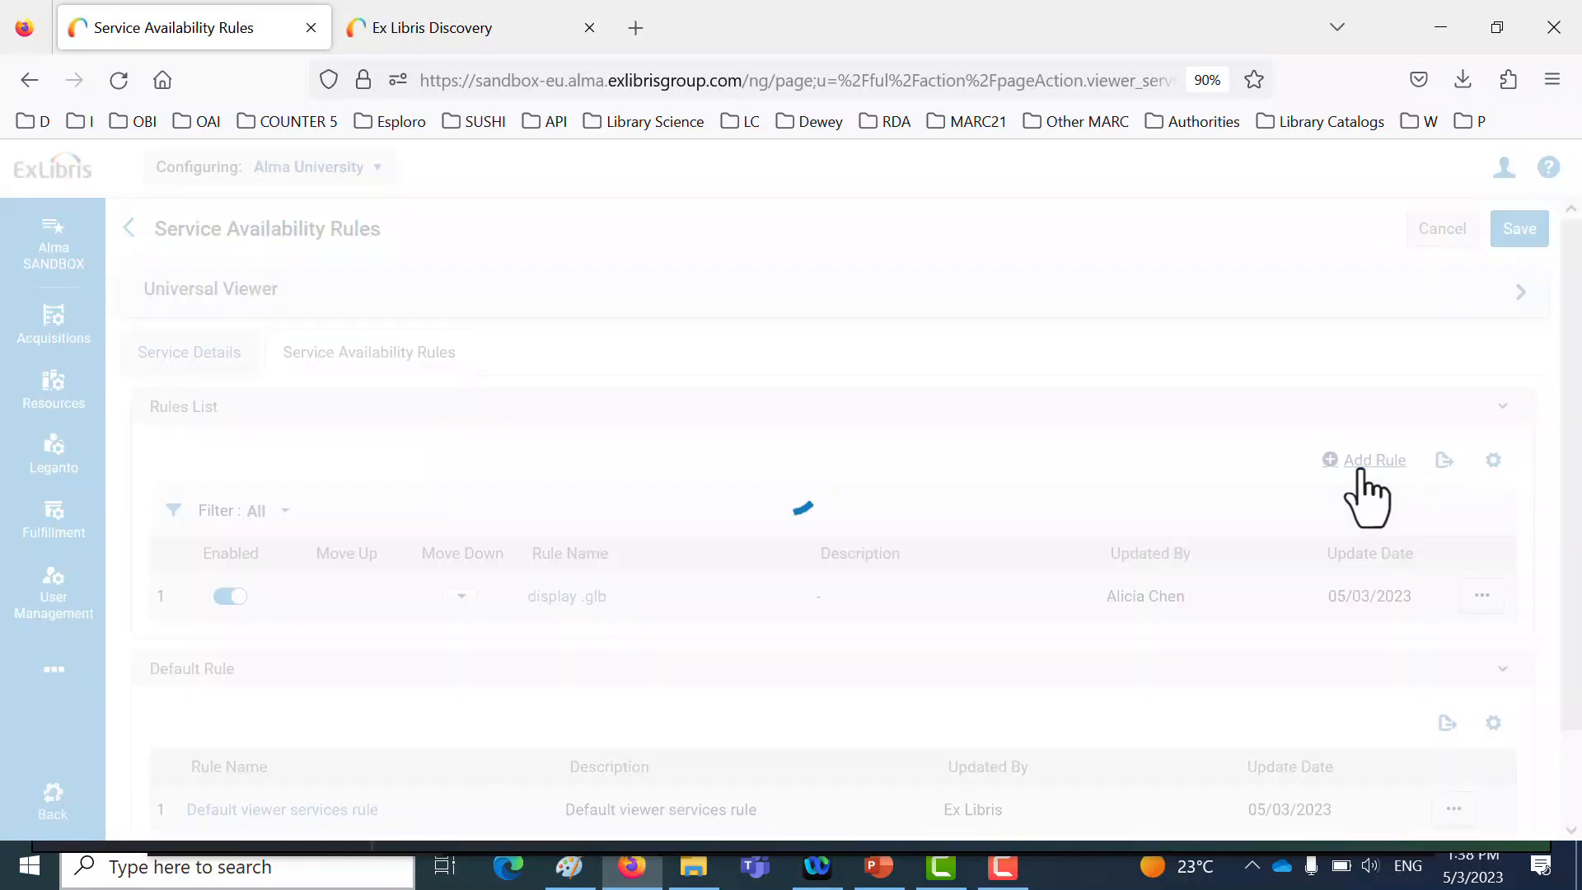
{"action": "left_click", "coordinate": [452, 337]}
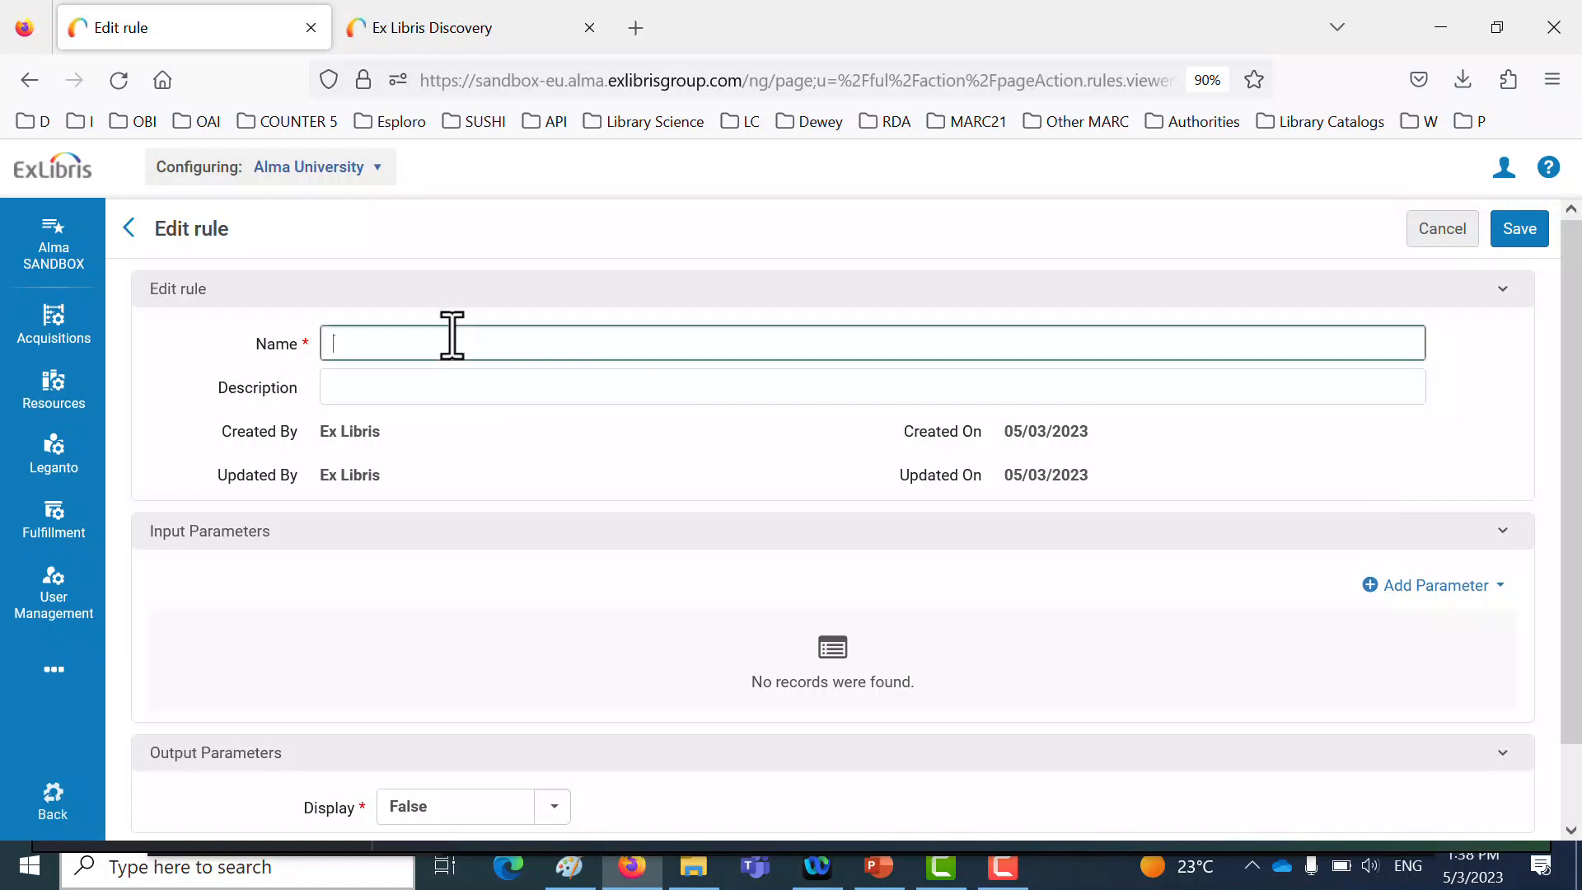
{"action": "type", "text": "disp"}
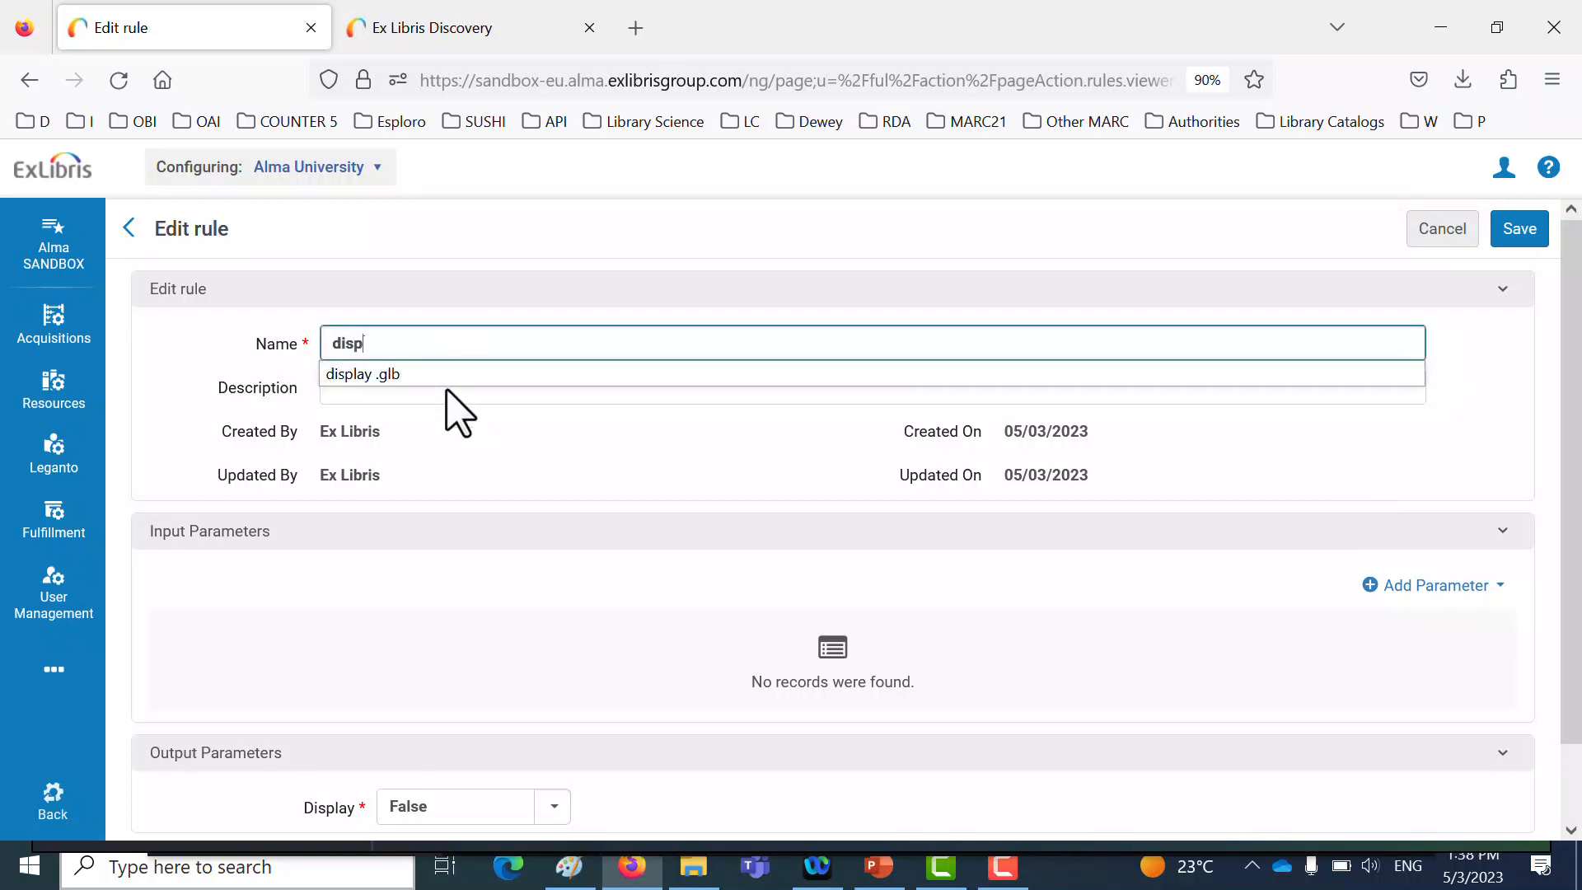
{"action": "left_click", "coordinate": [441, 375]}
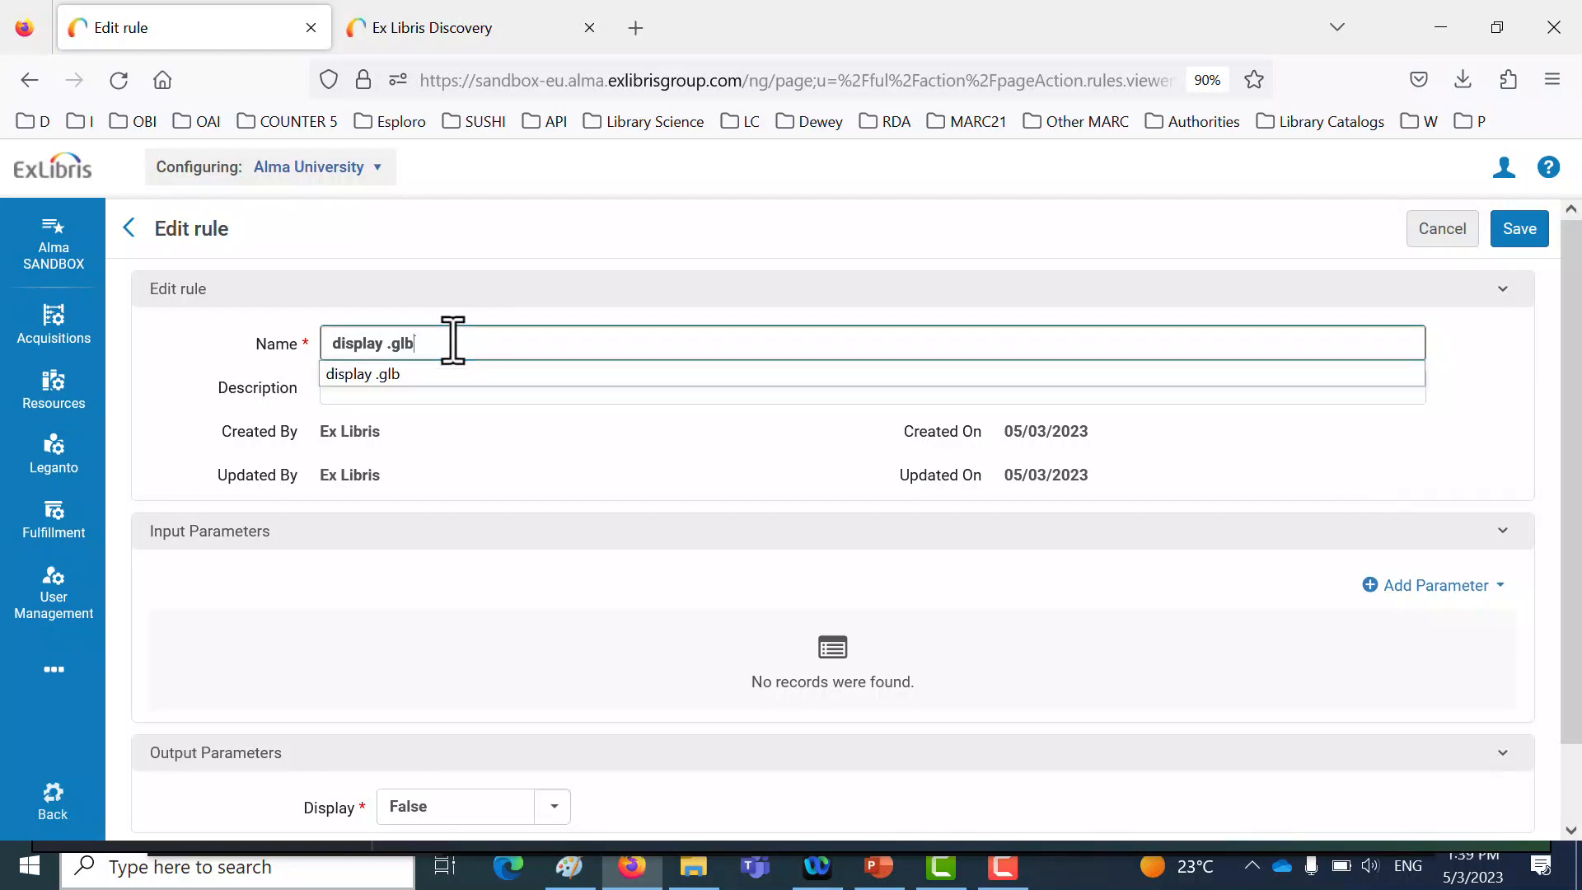
{"action": "type", "text": "tf"}
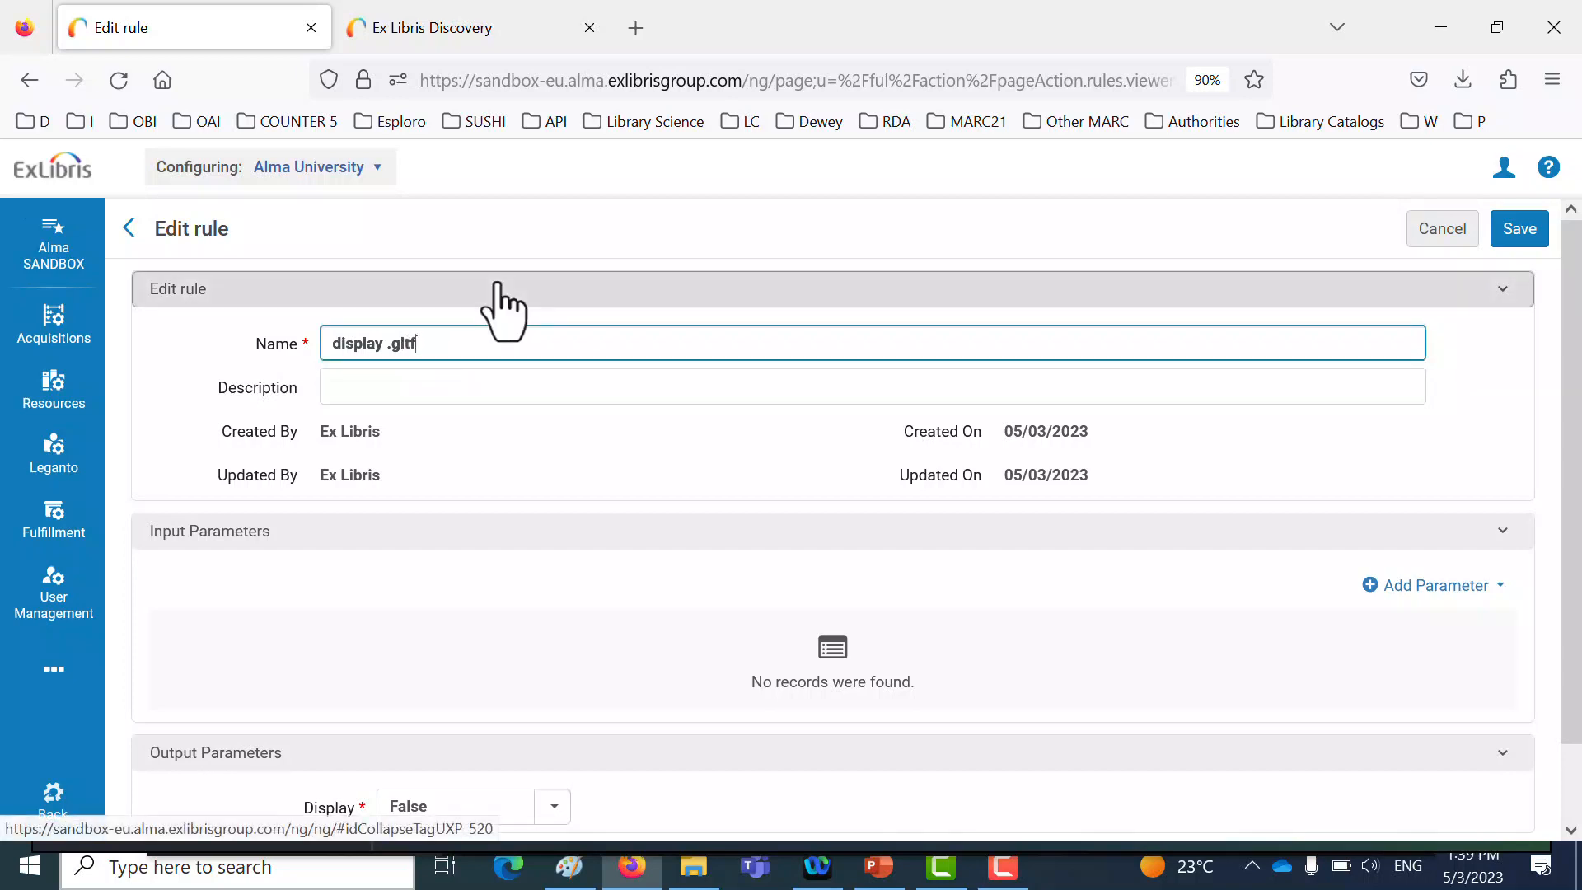
Add an input parameter to the "display .gltf" rule: Representation's Files Contains .gltf
{"action": "left_click", "coordinate": [1421, 586]}
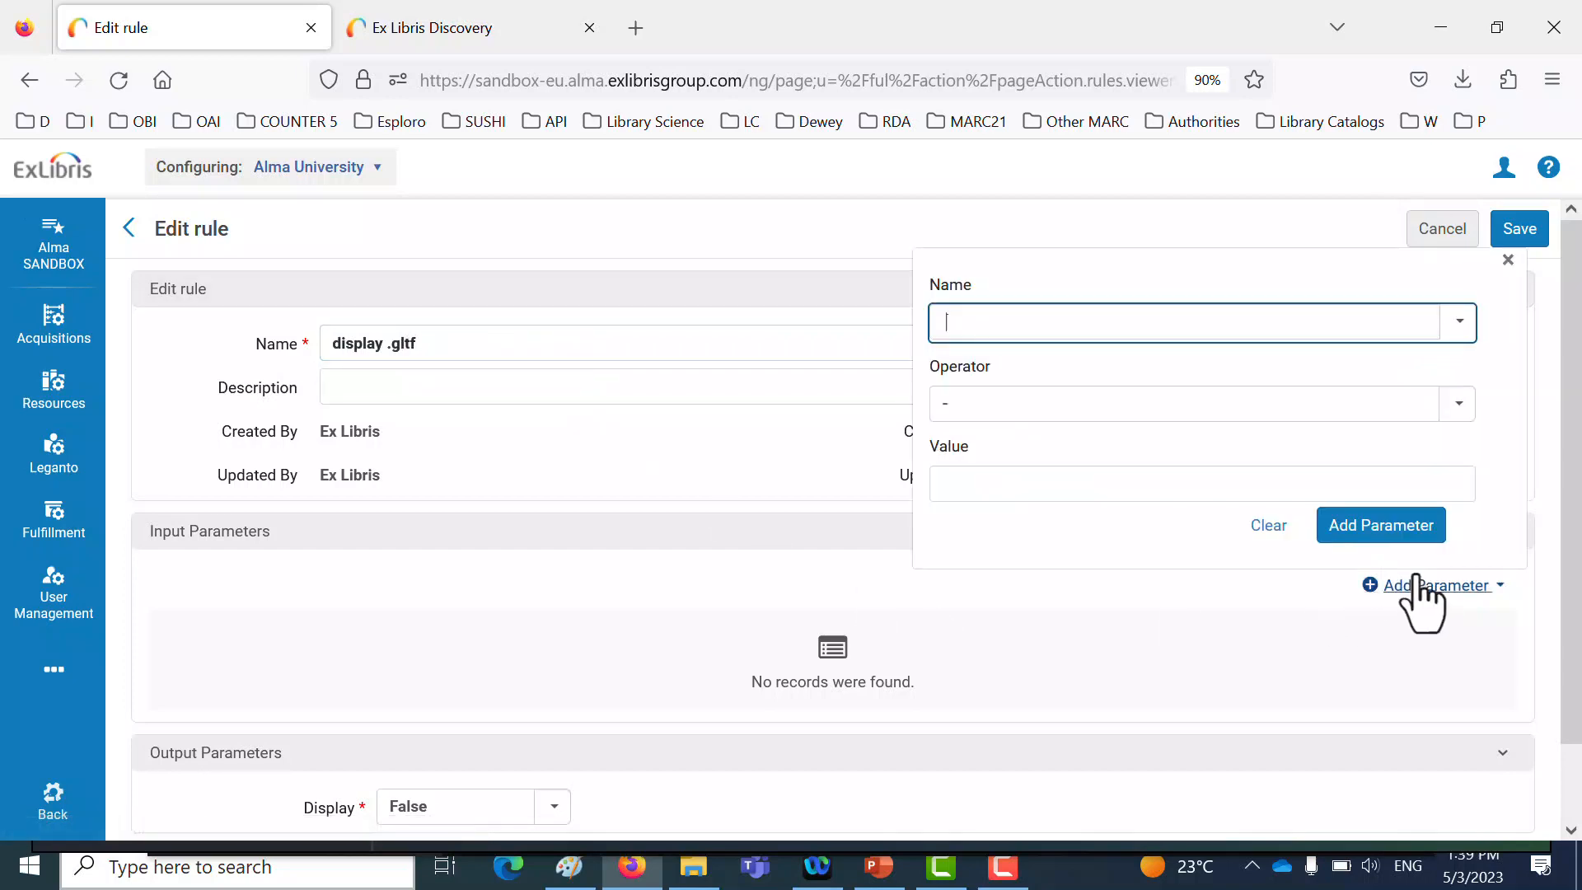
{"action": "type", "text": "re"}
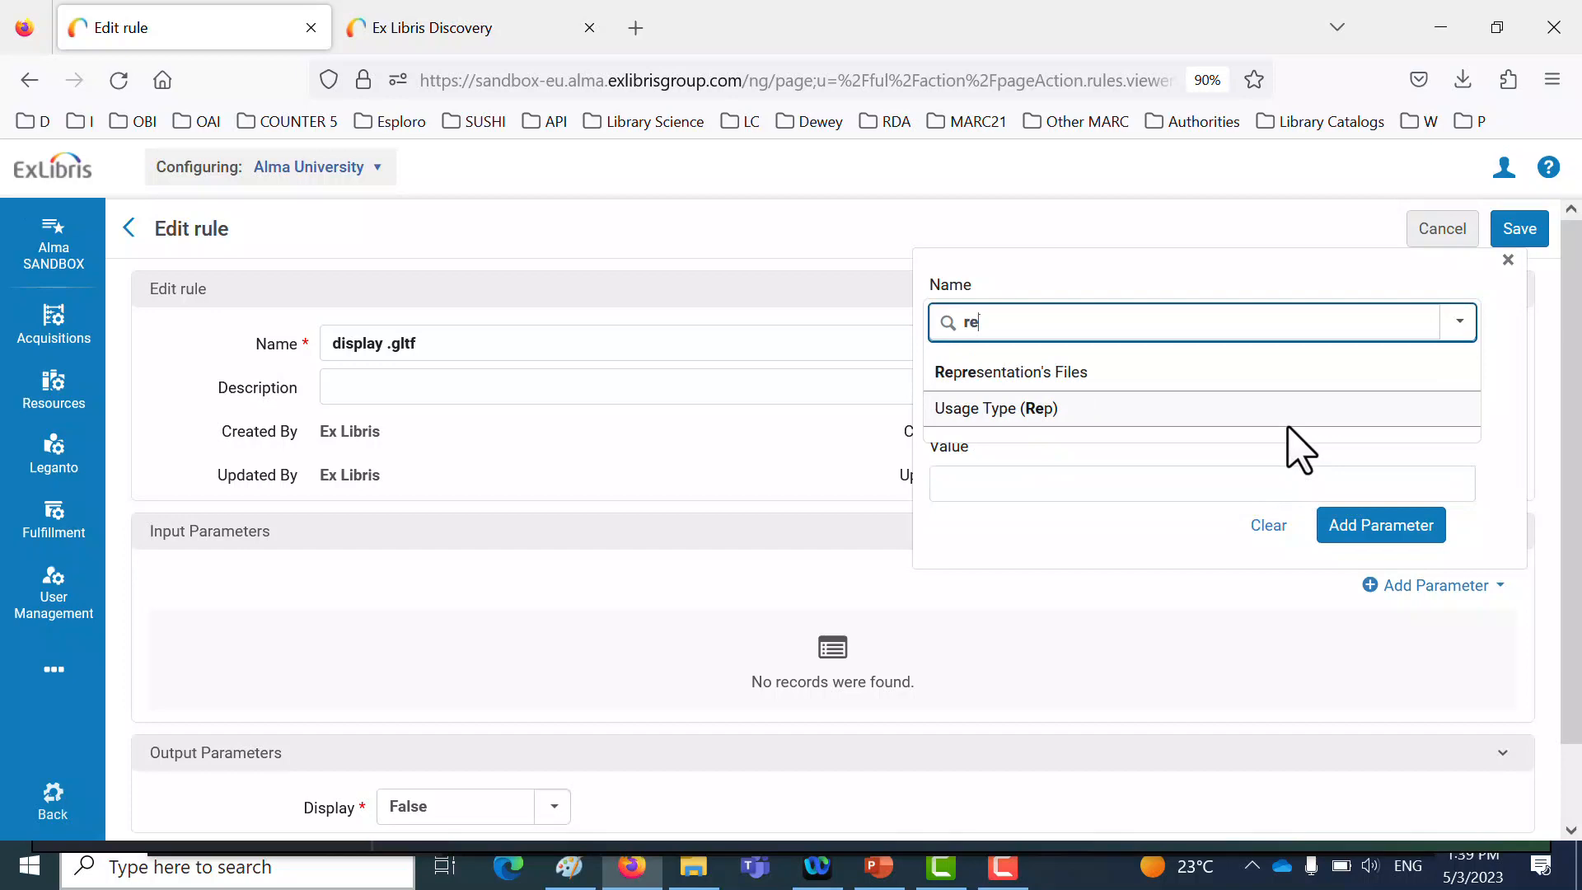
{"action": "left_click", "coordinate": [1142, 370]}
{"action": "left_click", "coordinate": [1135, 401]}
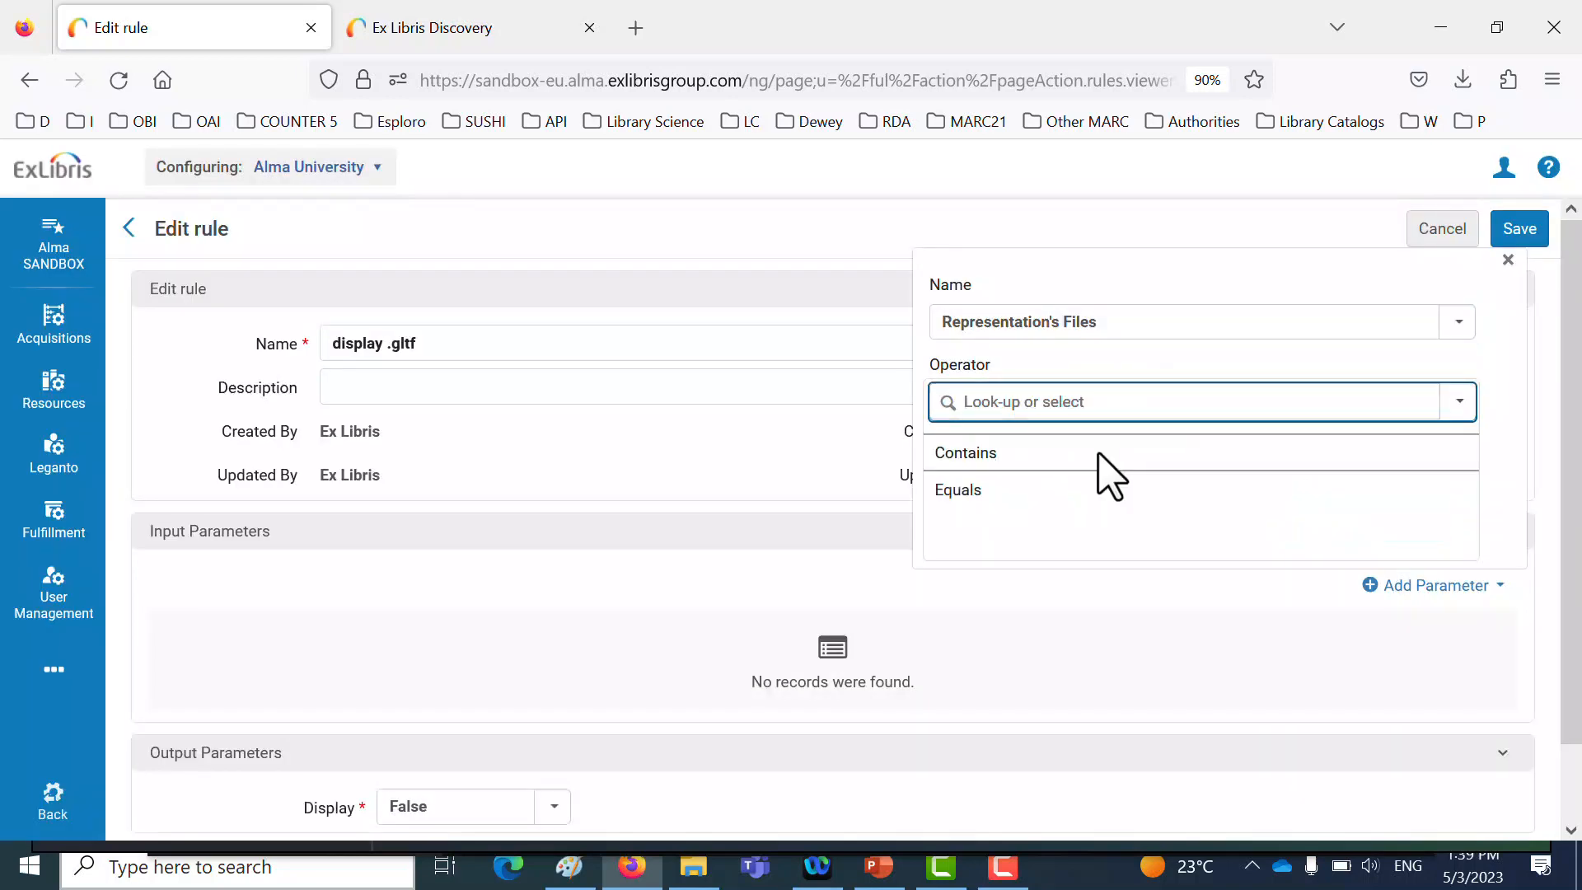
{"action": "left_click", "coordinate": [1099, 453]}
{"action": "left_click", "coordinate": [1100, 484]}
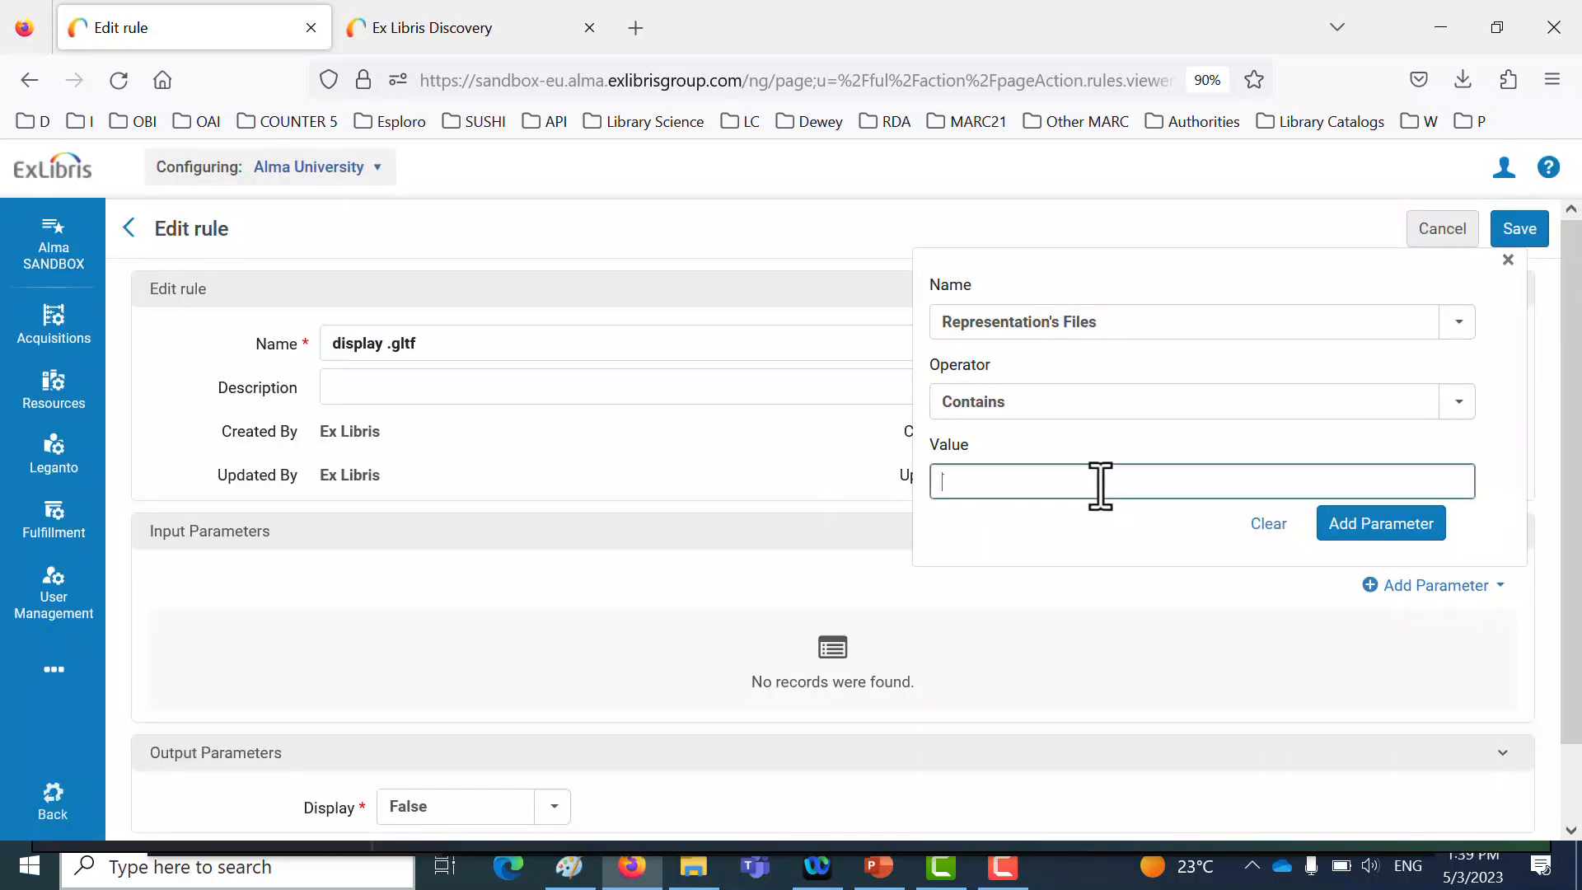
{"action": "type", "text": ".gl"}
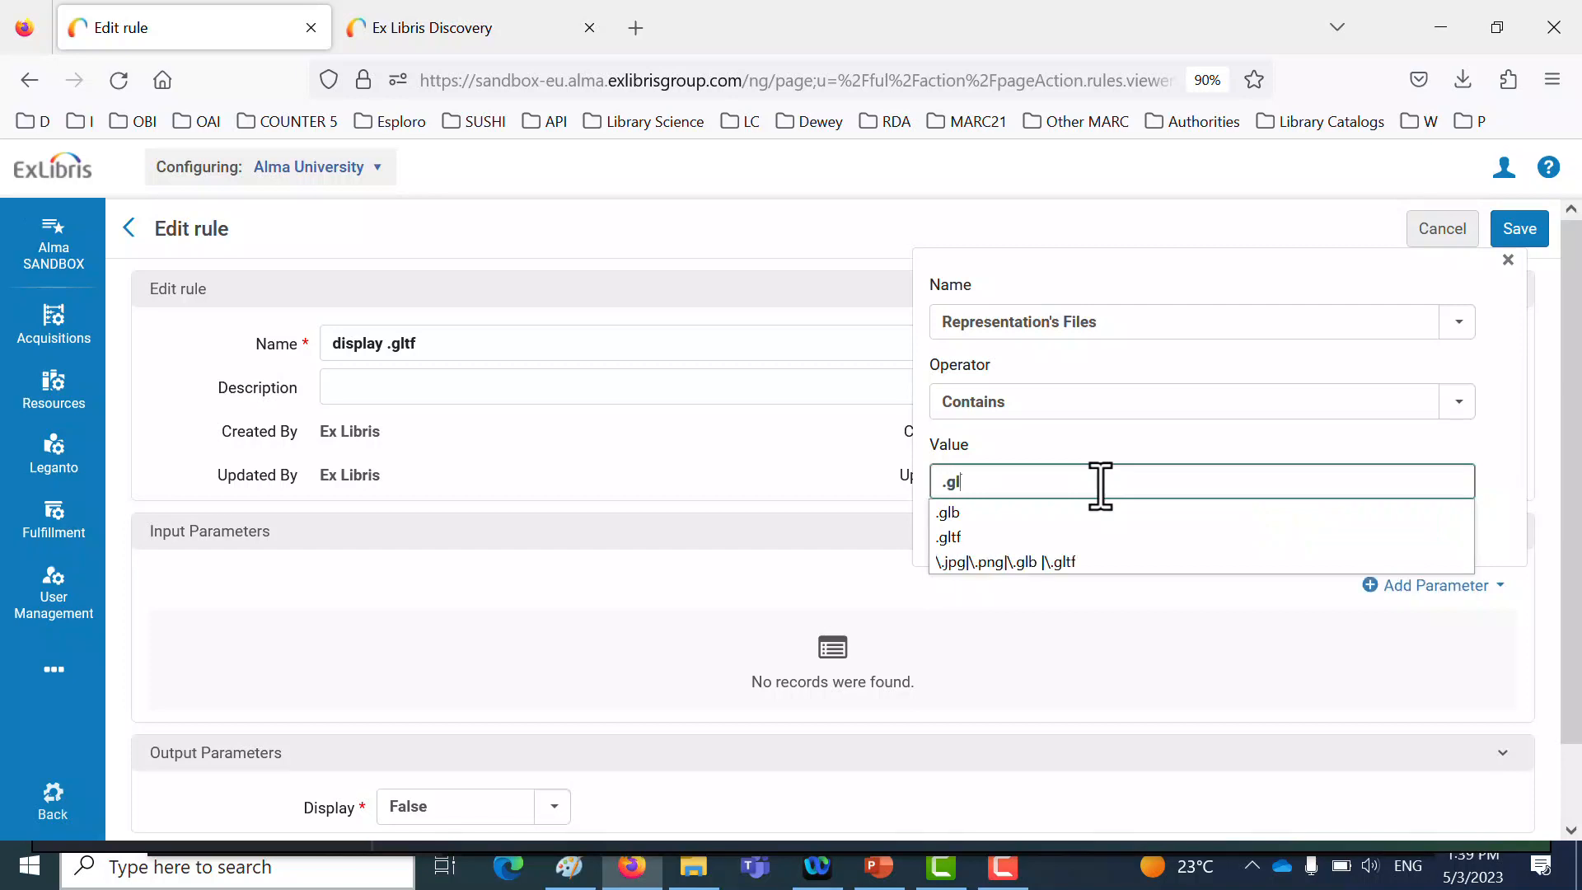
{"action": "left_click", "coordinate": [1110, 537]}
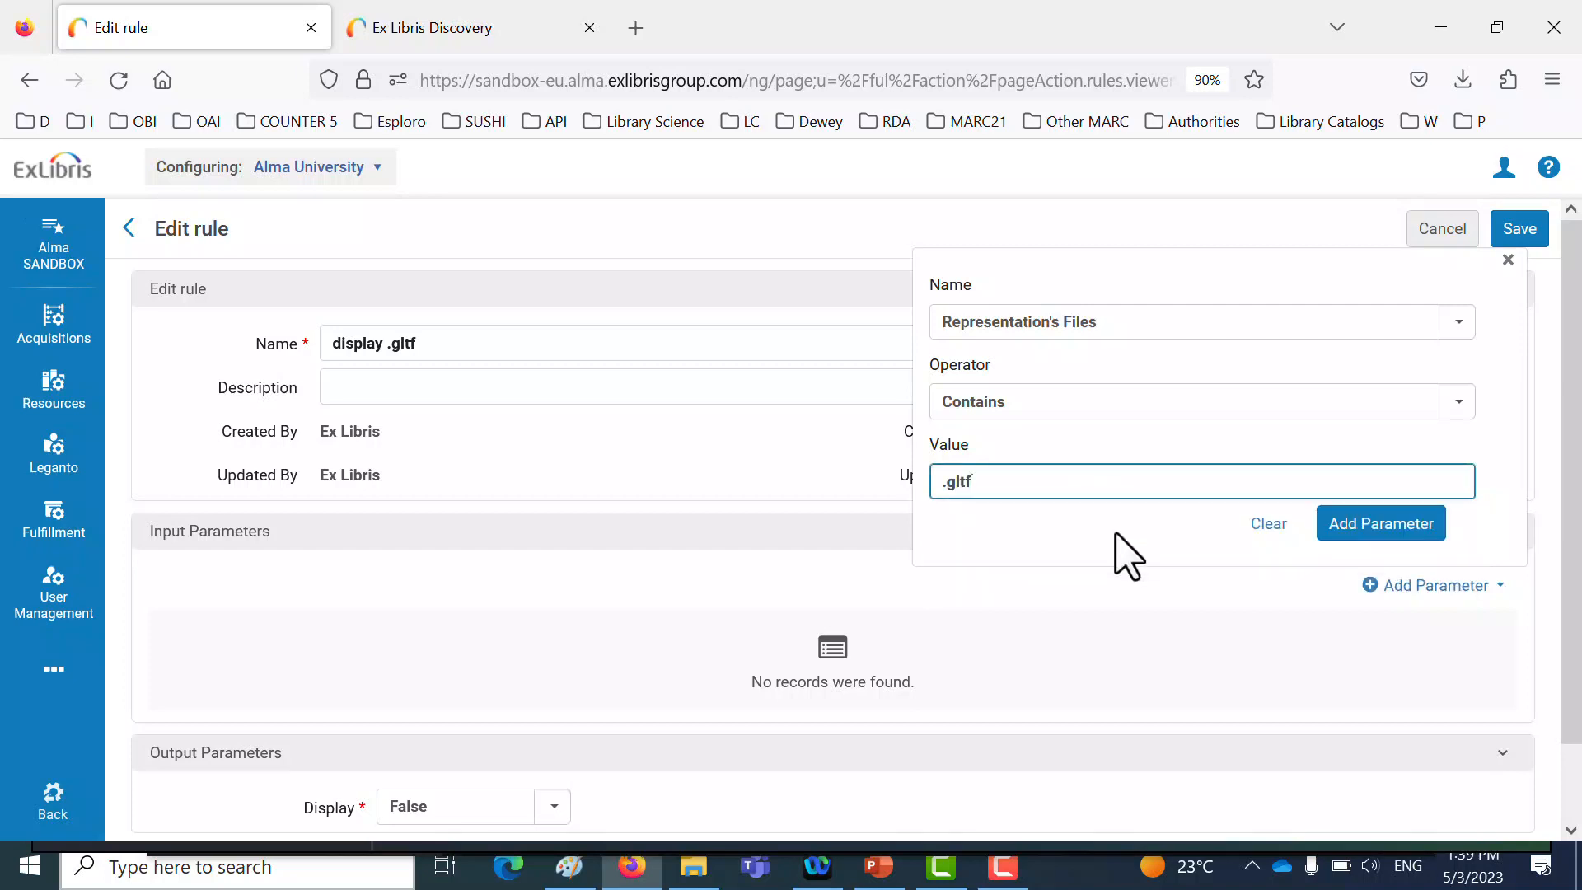
{"action": "left_click", "coordinate": [1396, 531]}
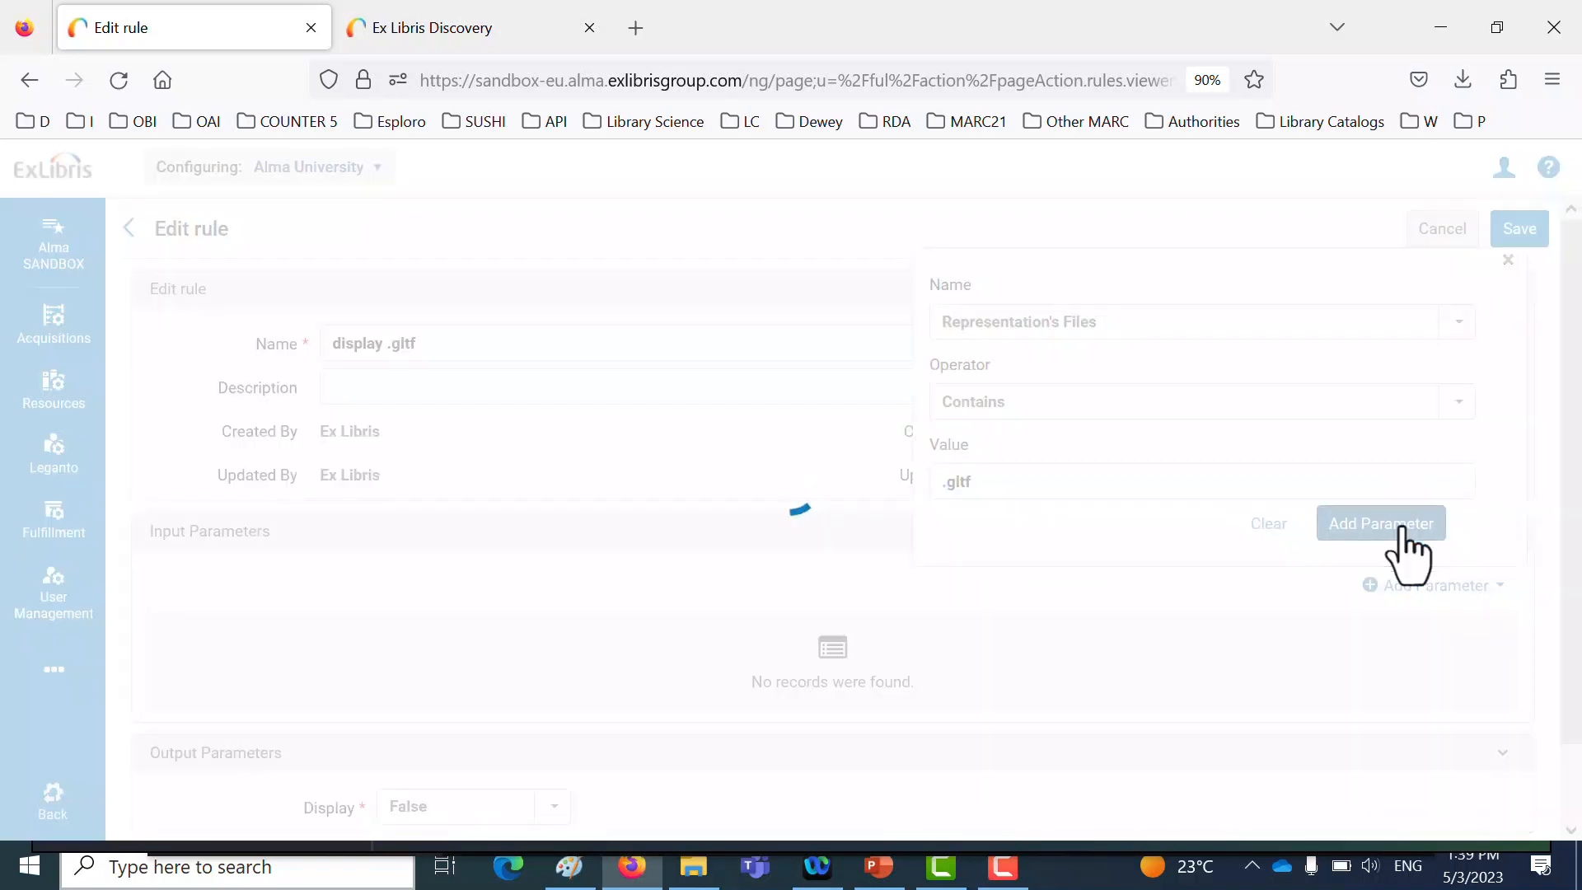
Set the rule's Display output to True, then save the rule and the Universal Viewer service
{"action": "left_click", "coordinate": [554, 799]}
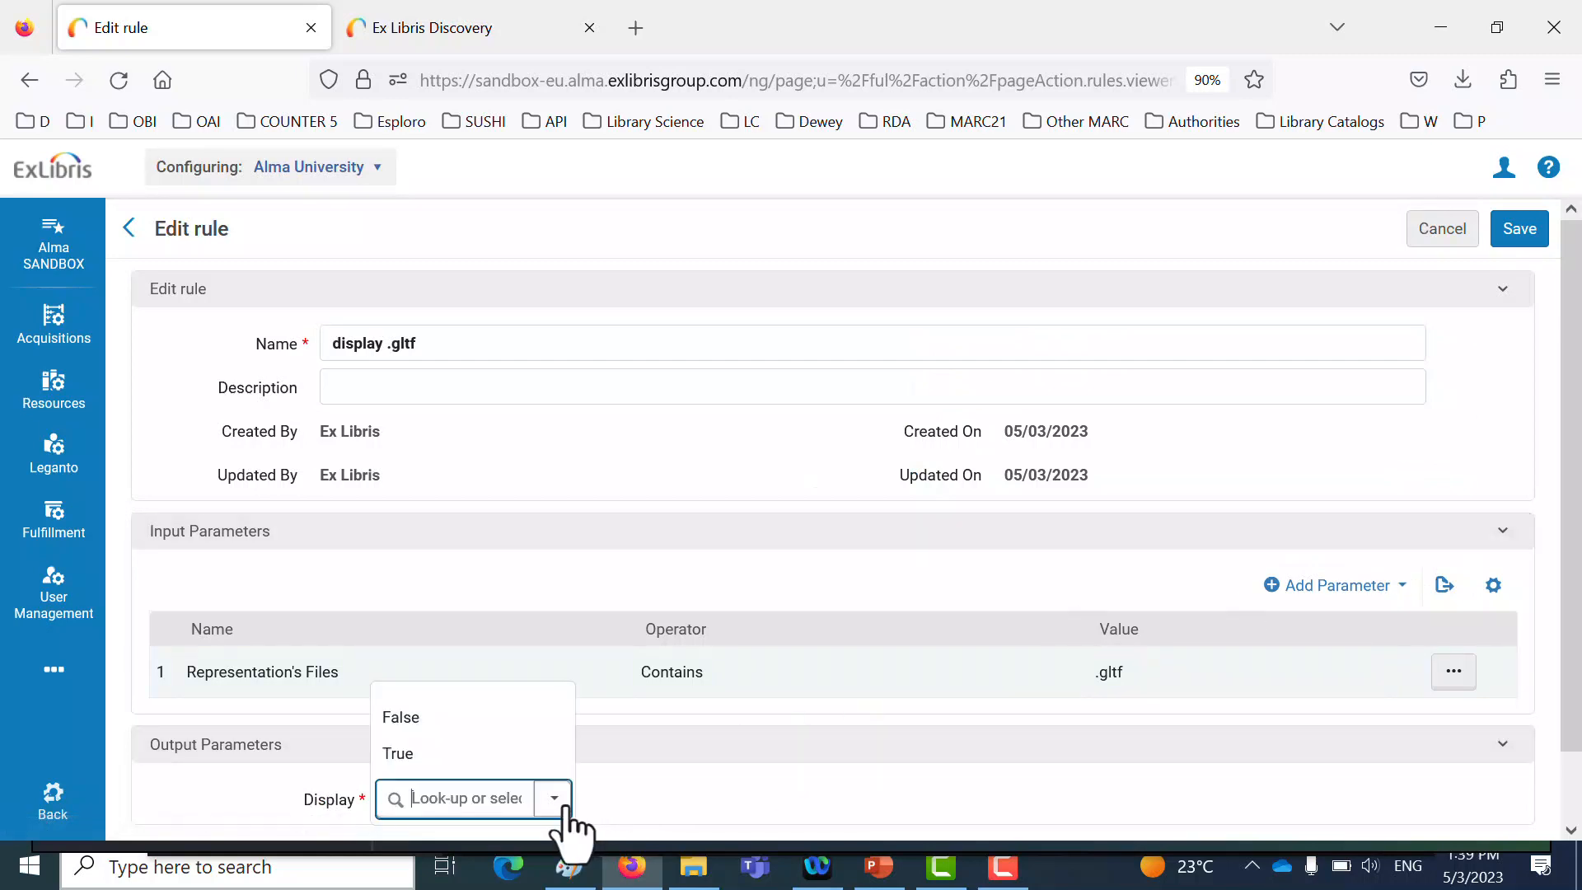
{"action": "left_click", "coordinate": [522, 759]}
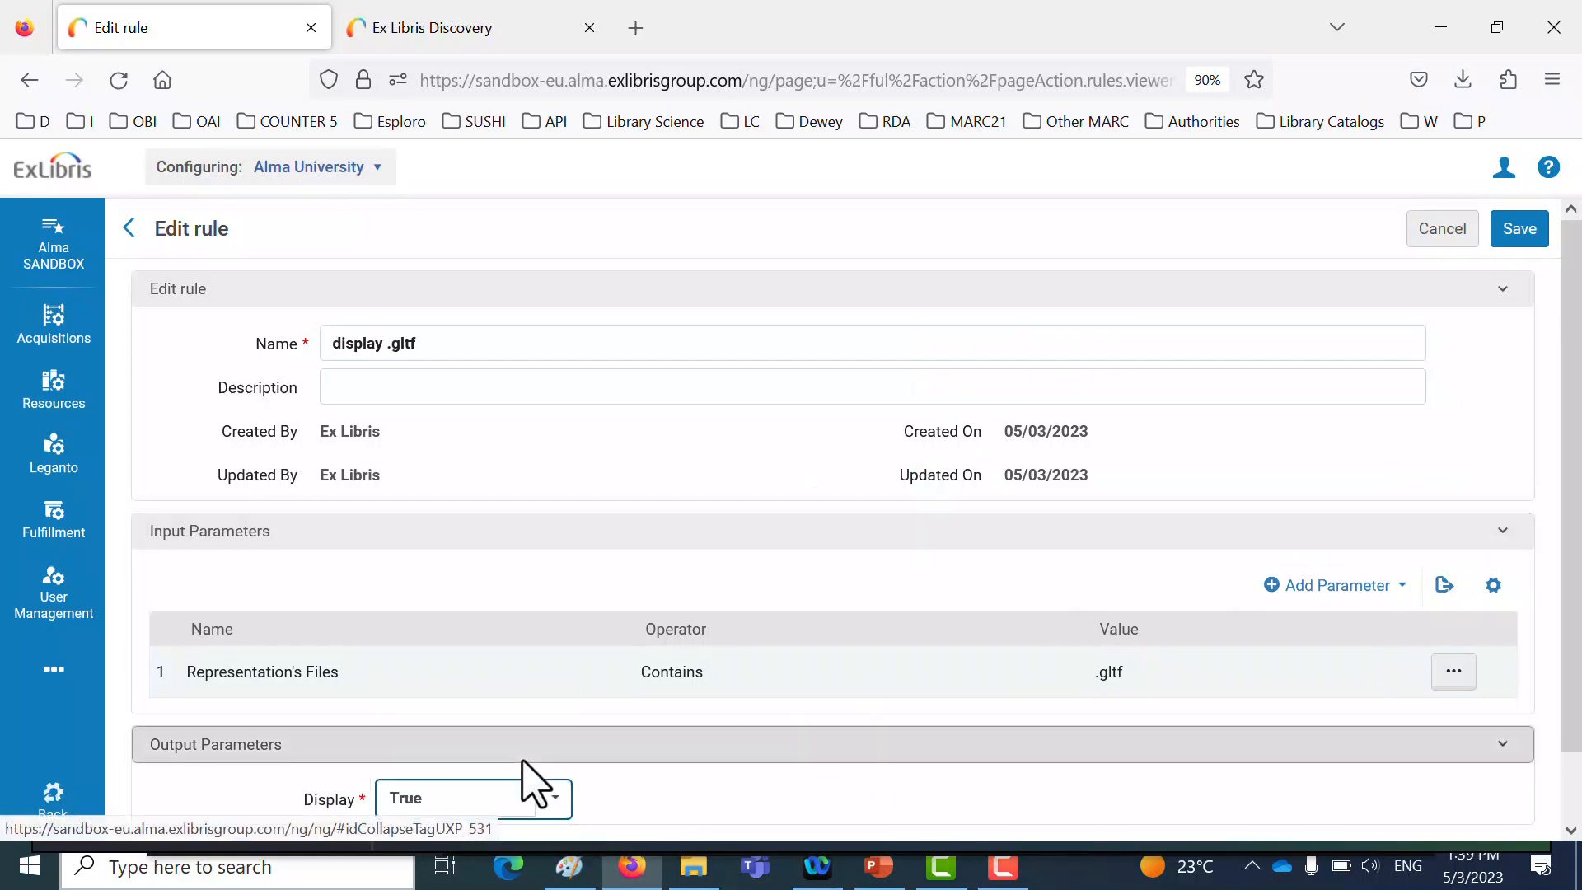
{"action": "left_click", "coordinate": [1520, 230]}
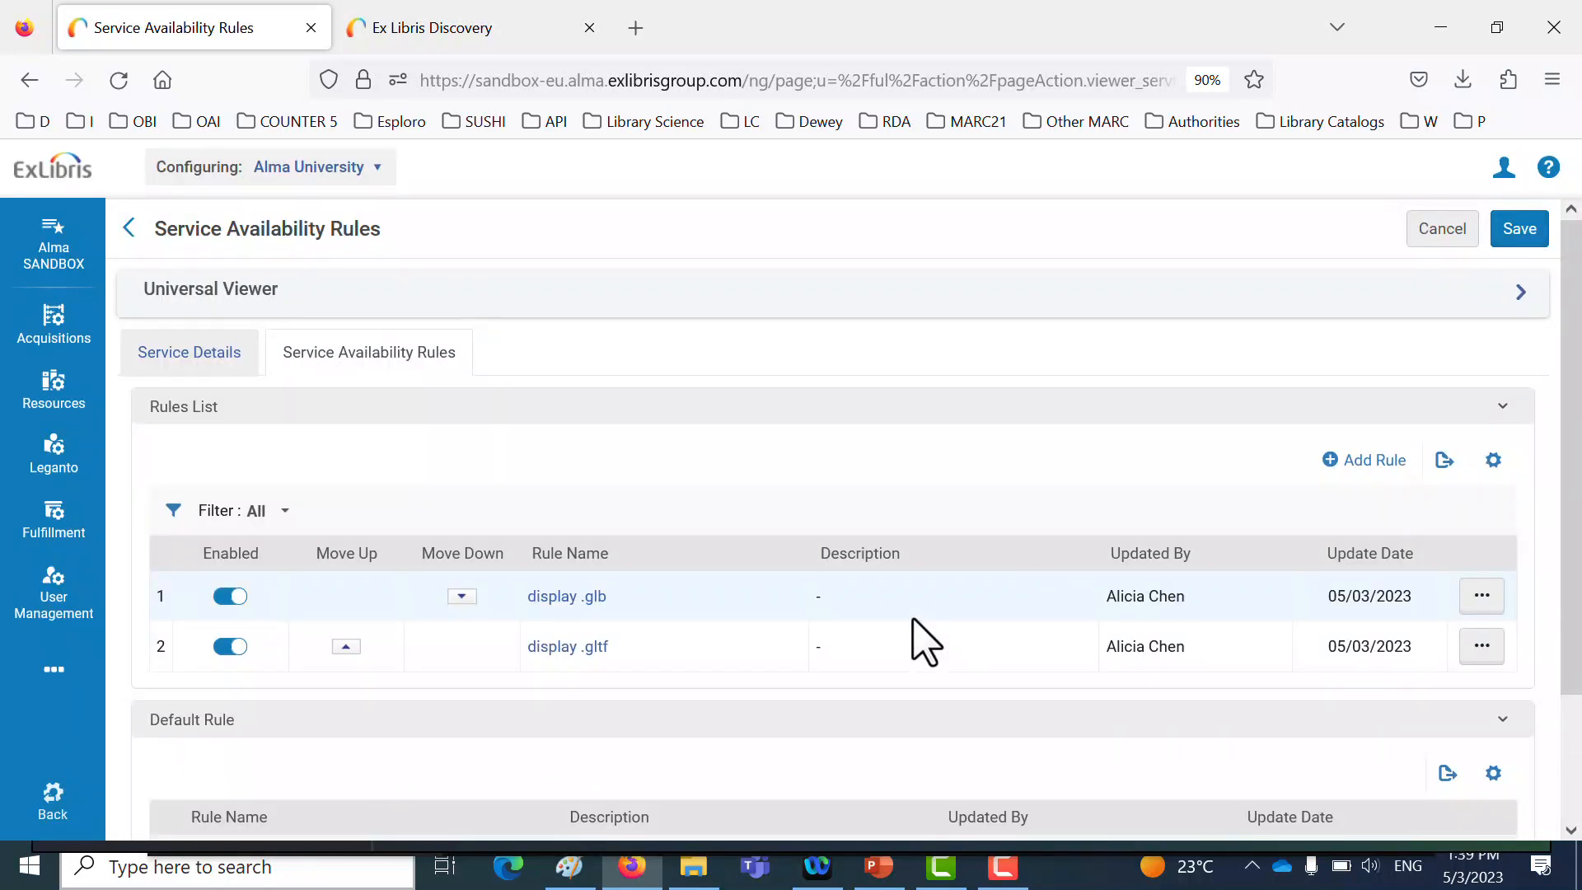
{"action": "left_click", "coordinate": [1520, 233]}
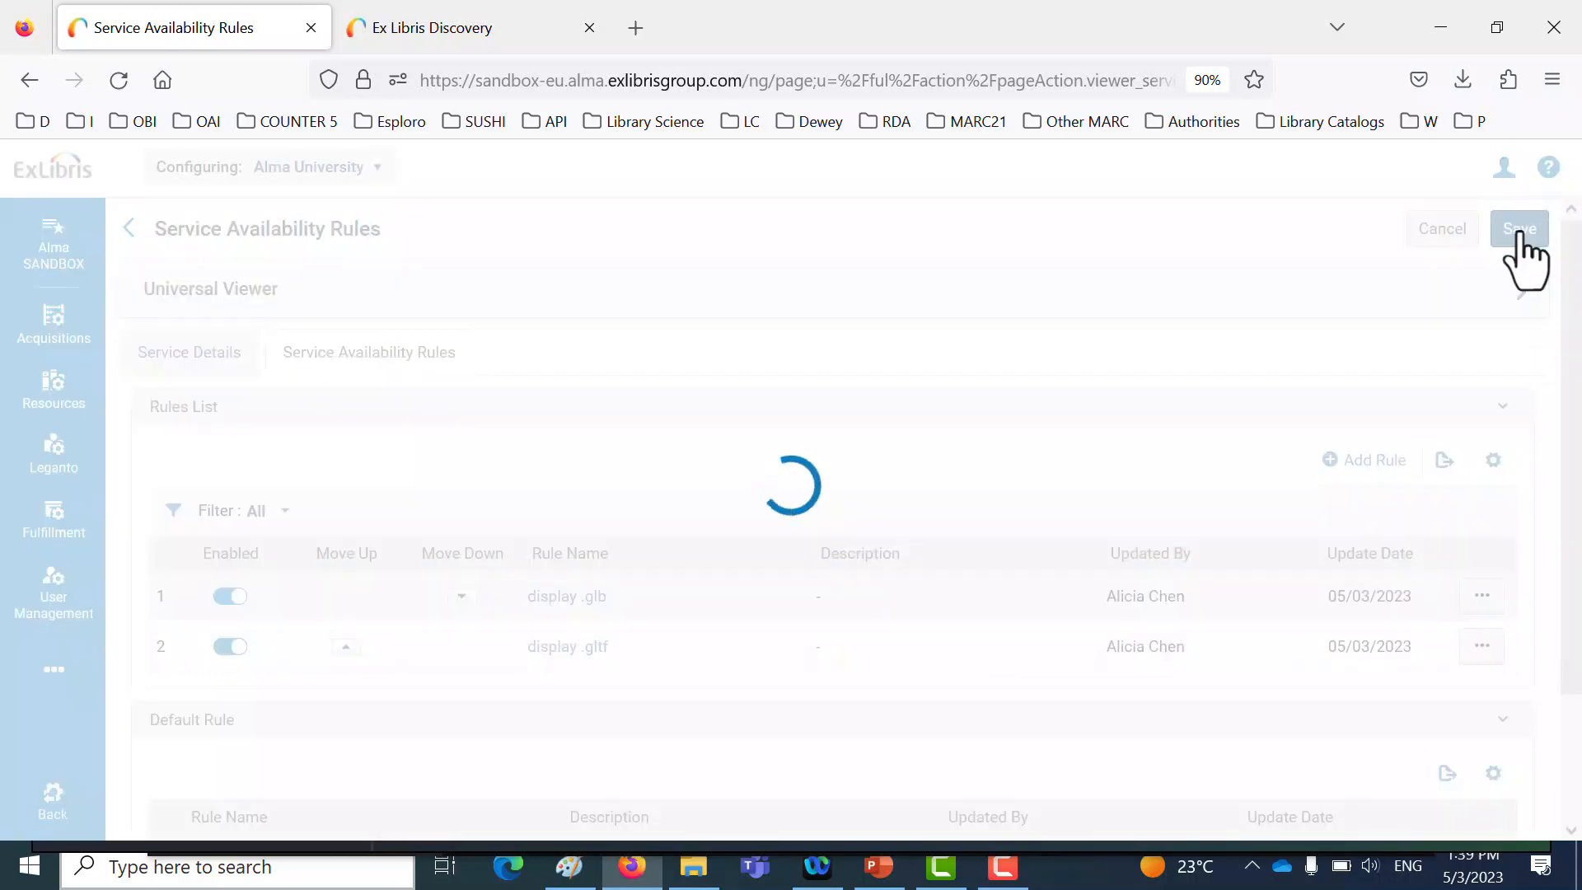
Leave the configuration area and search all titles by keyword for "Chilton's Nissan pick-ups, 1998-01 repair manual"
{"action": "left_click", "coordinate": [51, 799]}
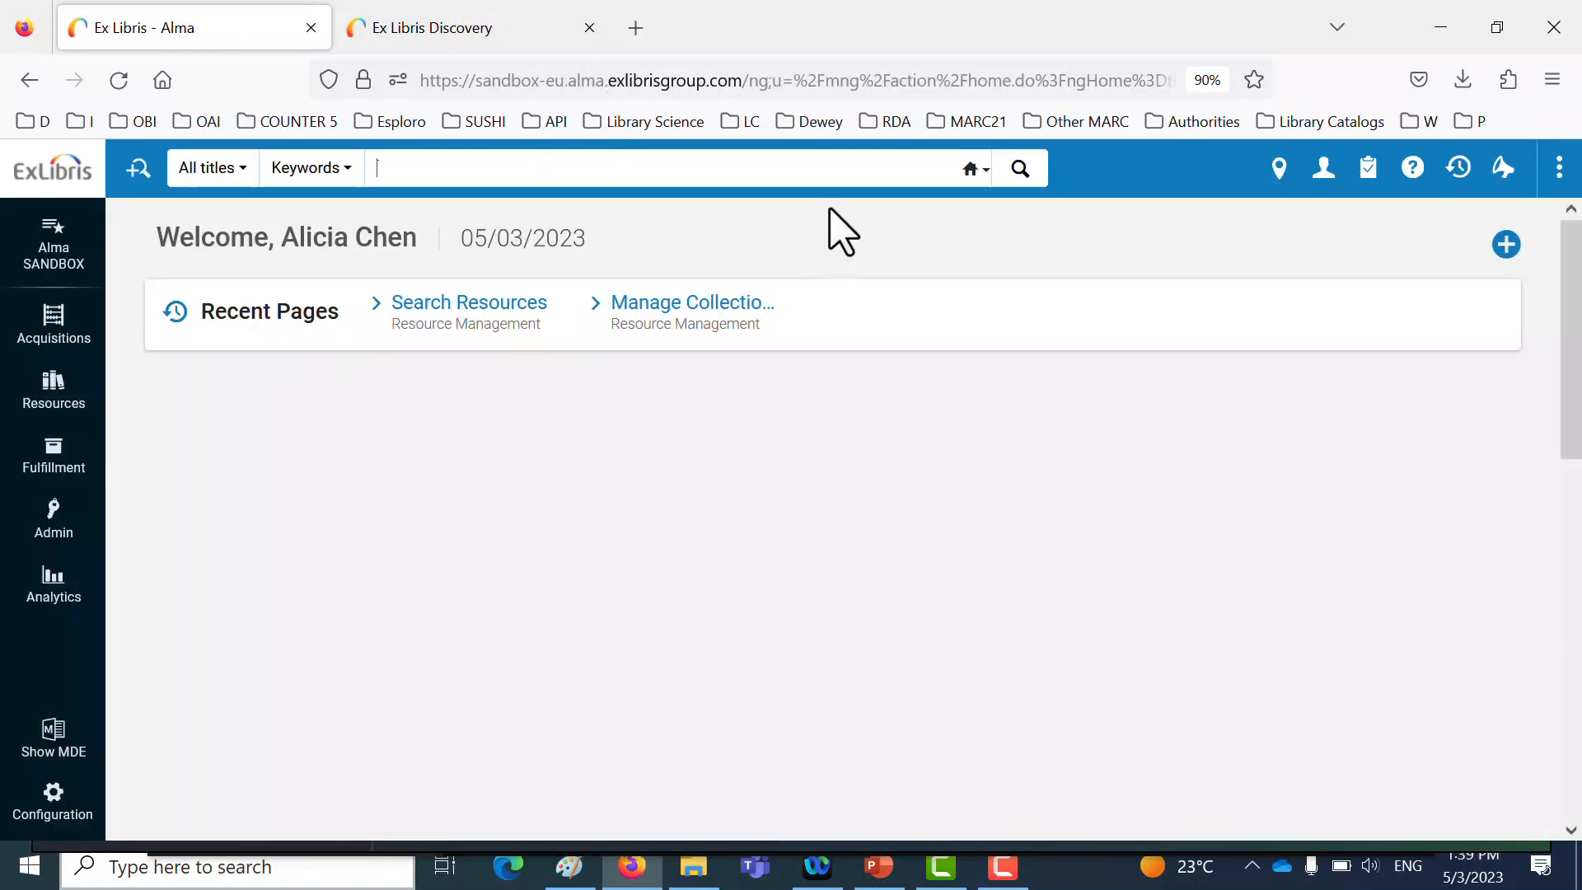
{"action": "left_click", "coordinate": [808, 168]}
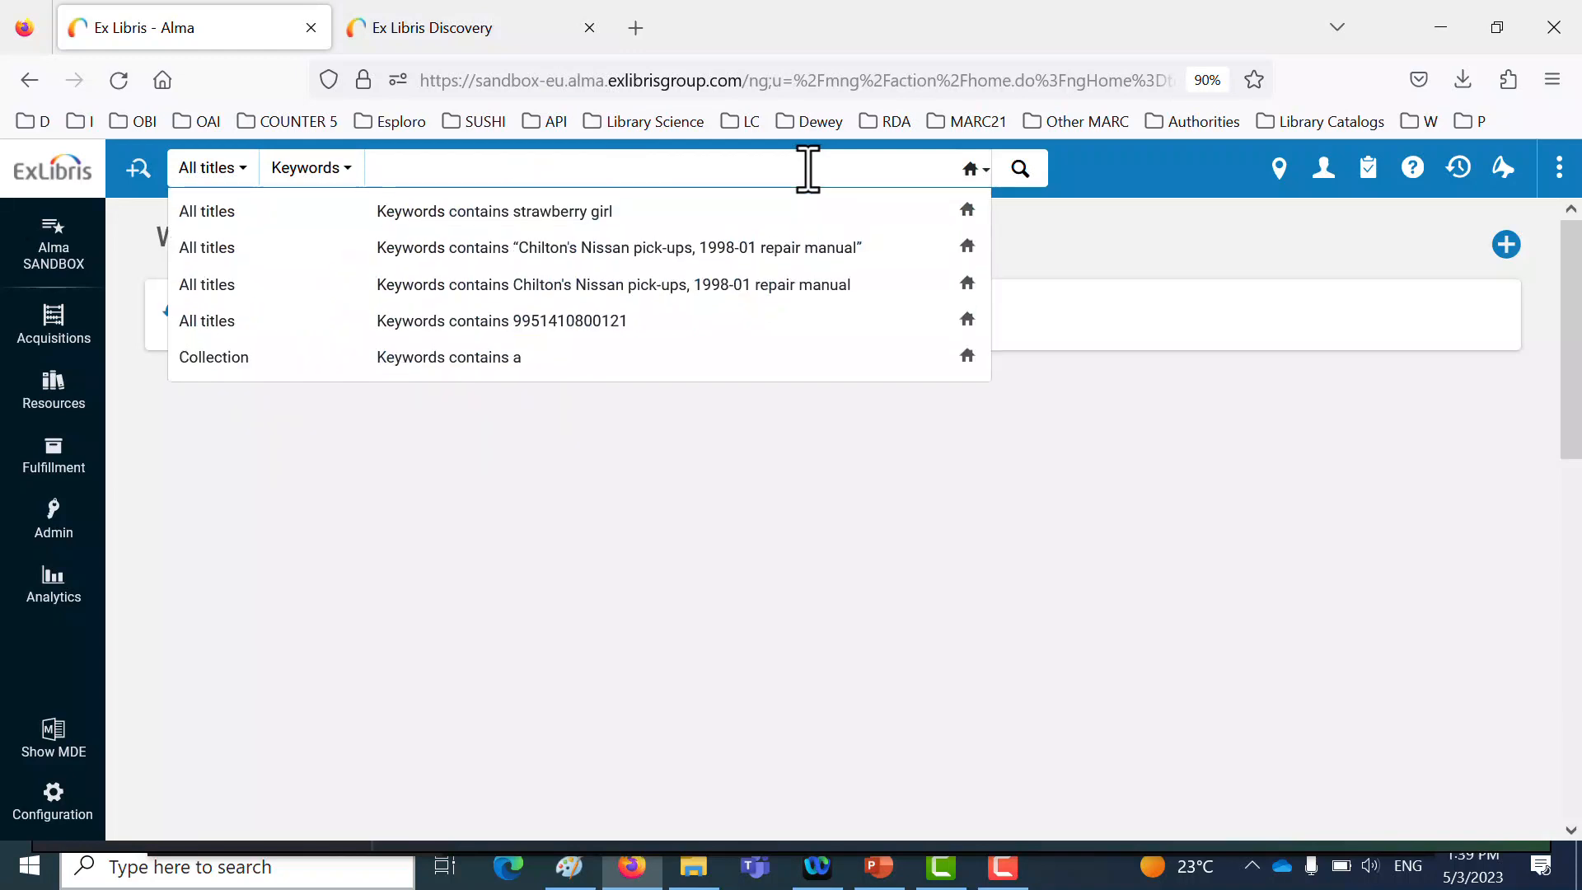
{"action": "left_click", "coordinate": [797, 243]}
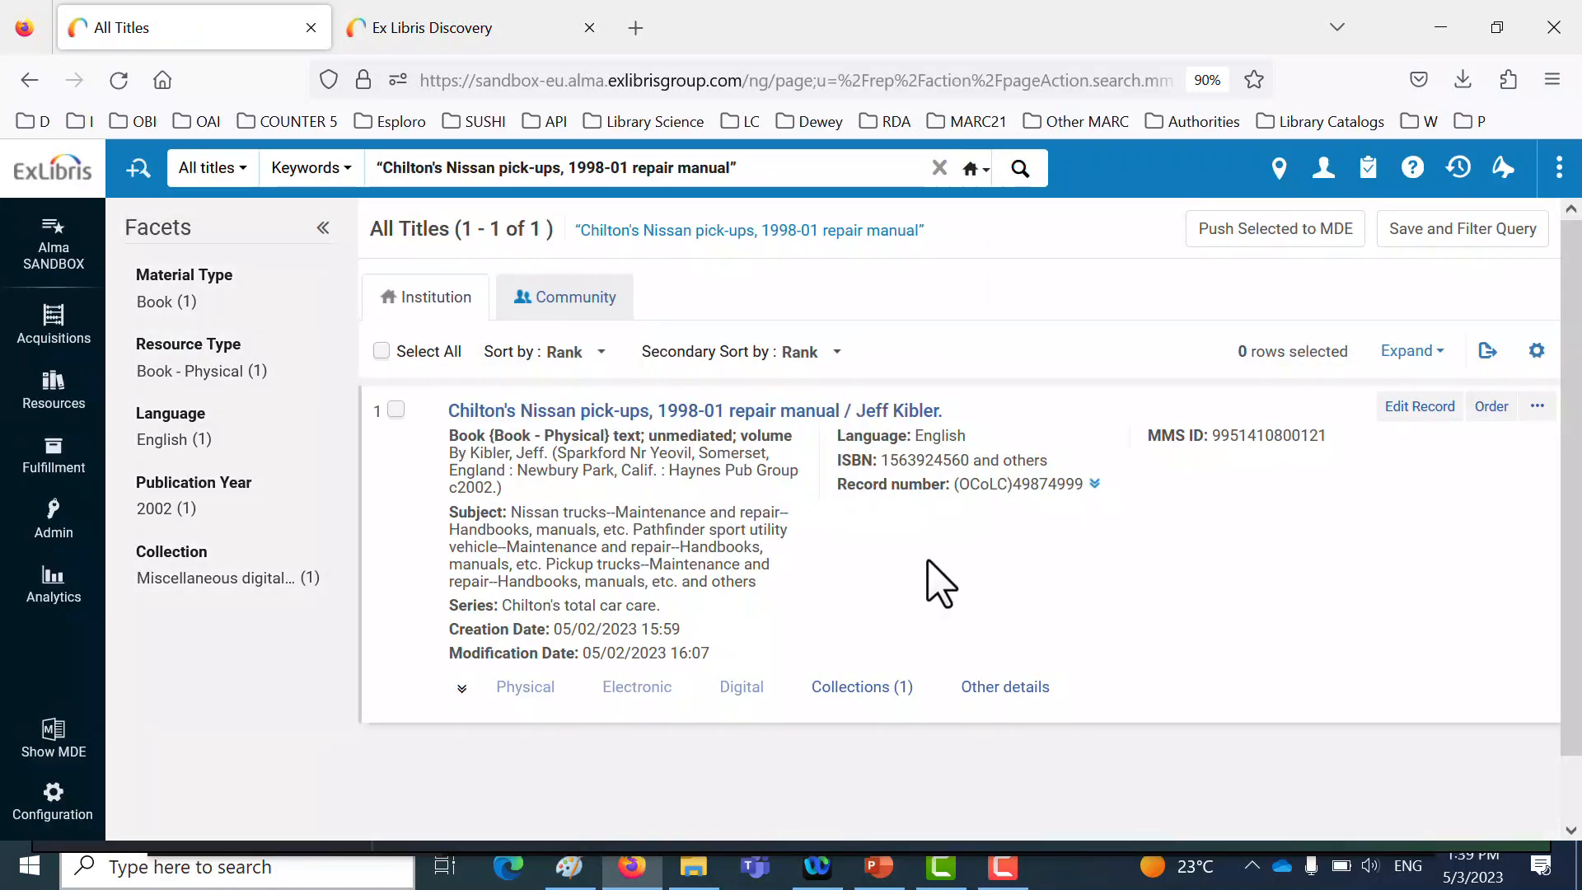
Add a digital representation to the Nissan repair manual record, upload the 2CylinderEngine file to it and save
{"action": "left_click", "coordinate": [1537, 408]}
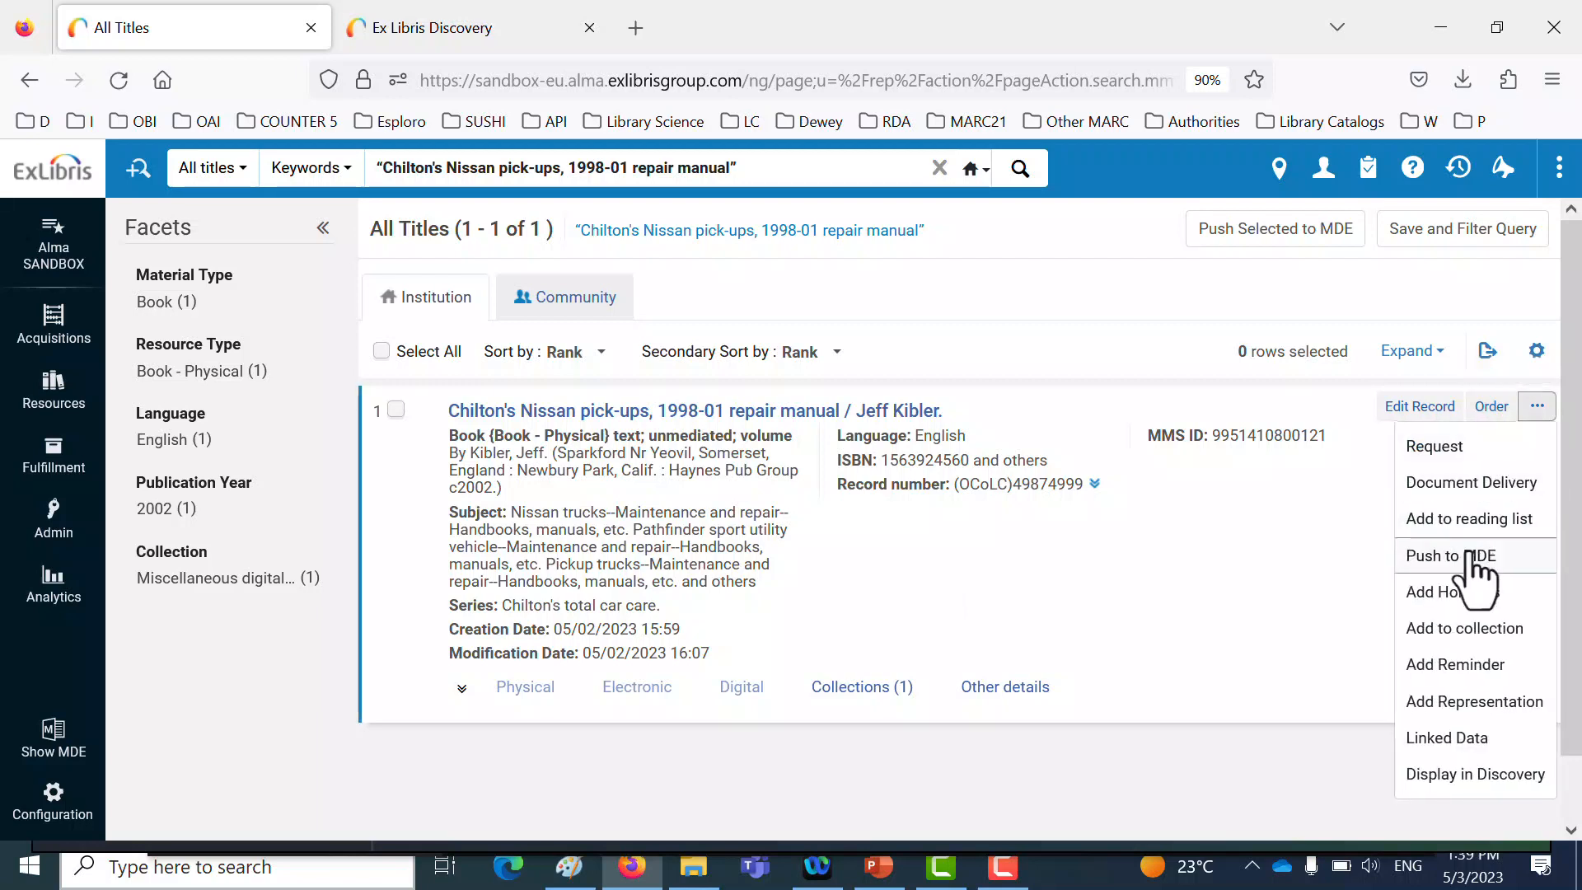
{"action": "left_click", "coordinate": [1480, 699]}
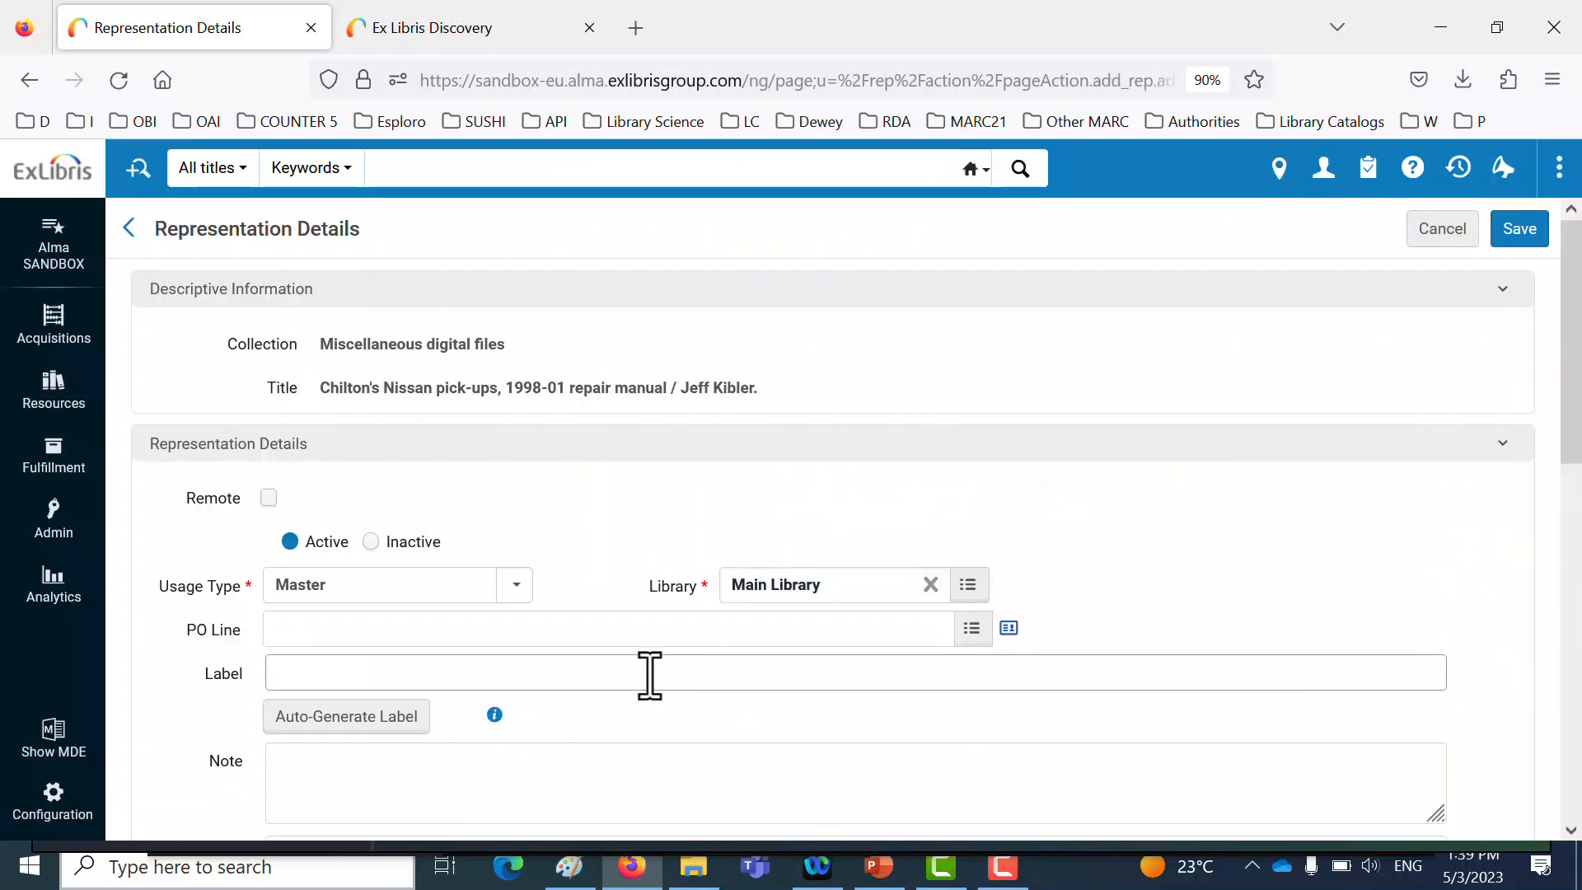
{"action": "scroll", "coordinate": [650, 674], "scroll_direction": "down", "scroll_amount": 8}
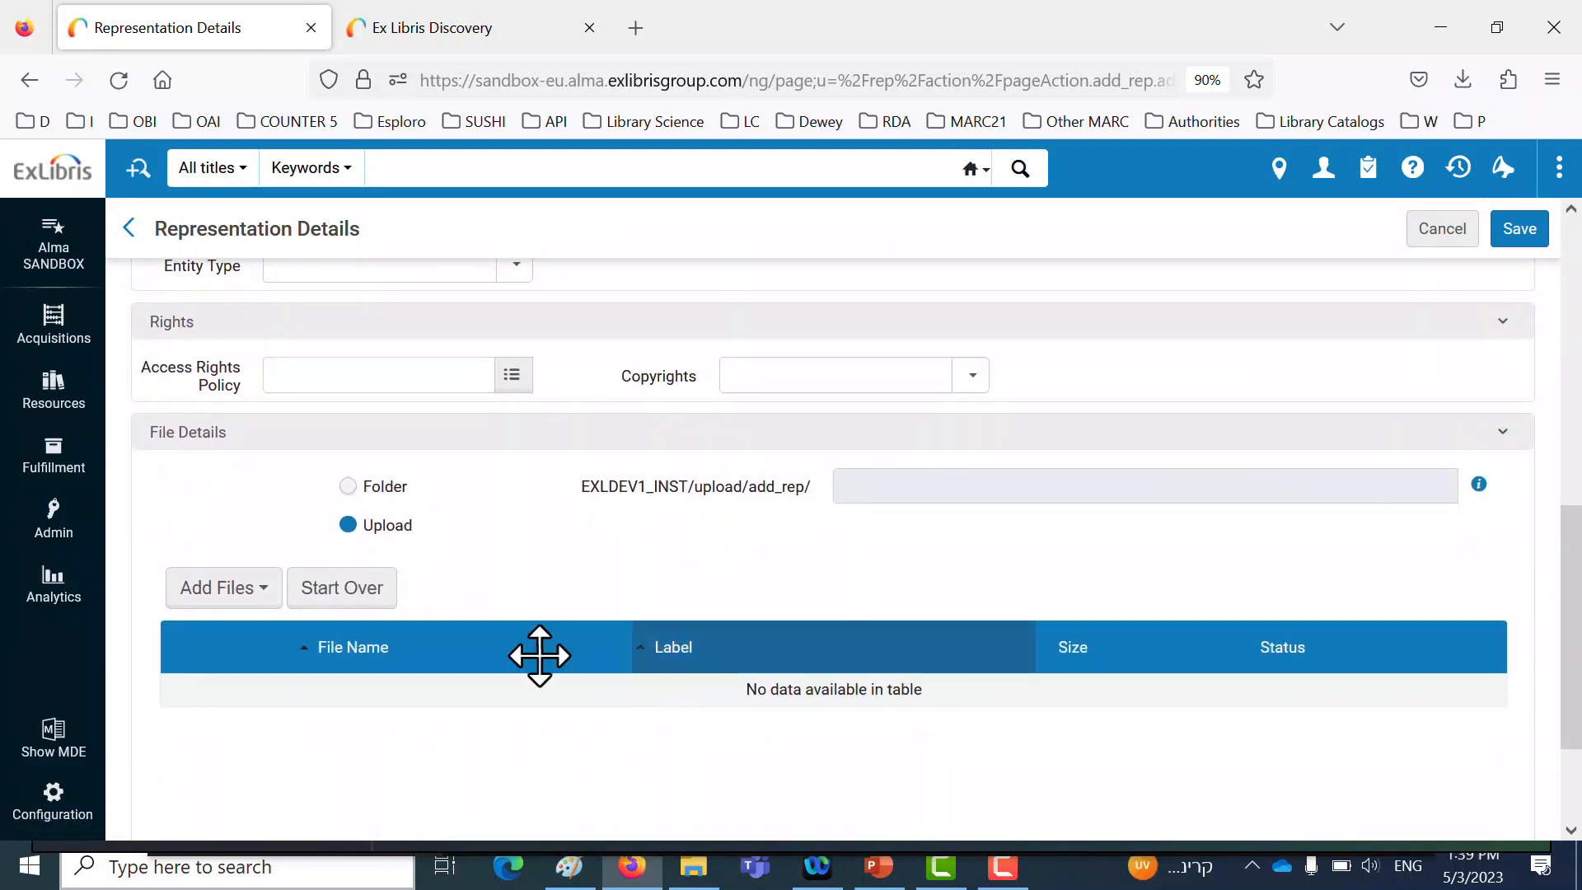
{"action": "left_click", "coordinate": [221, 588]}
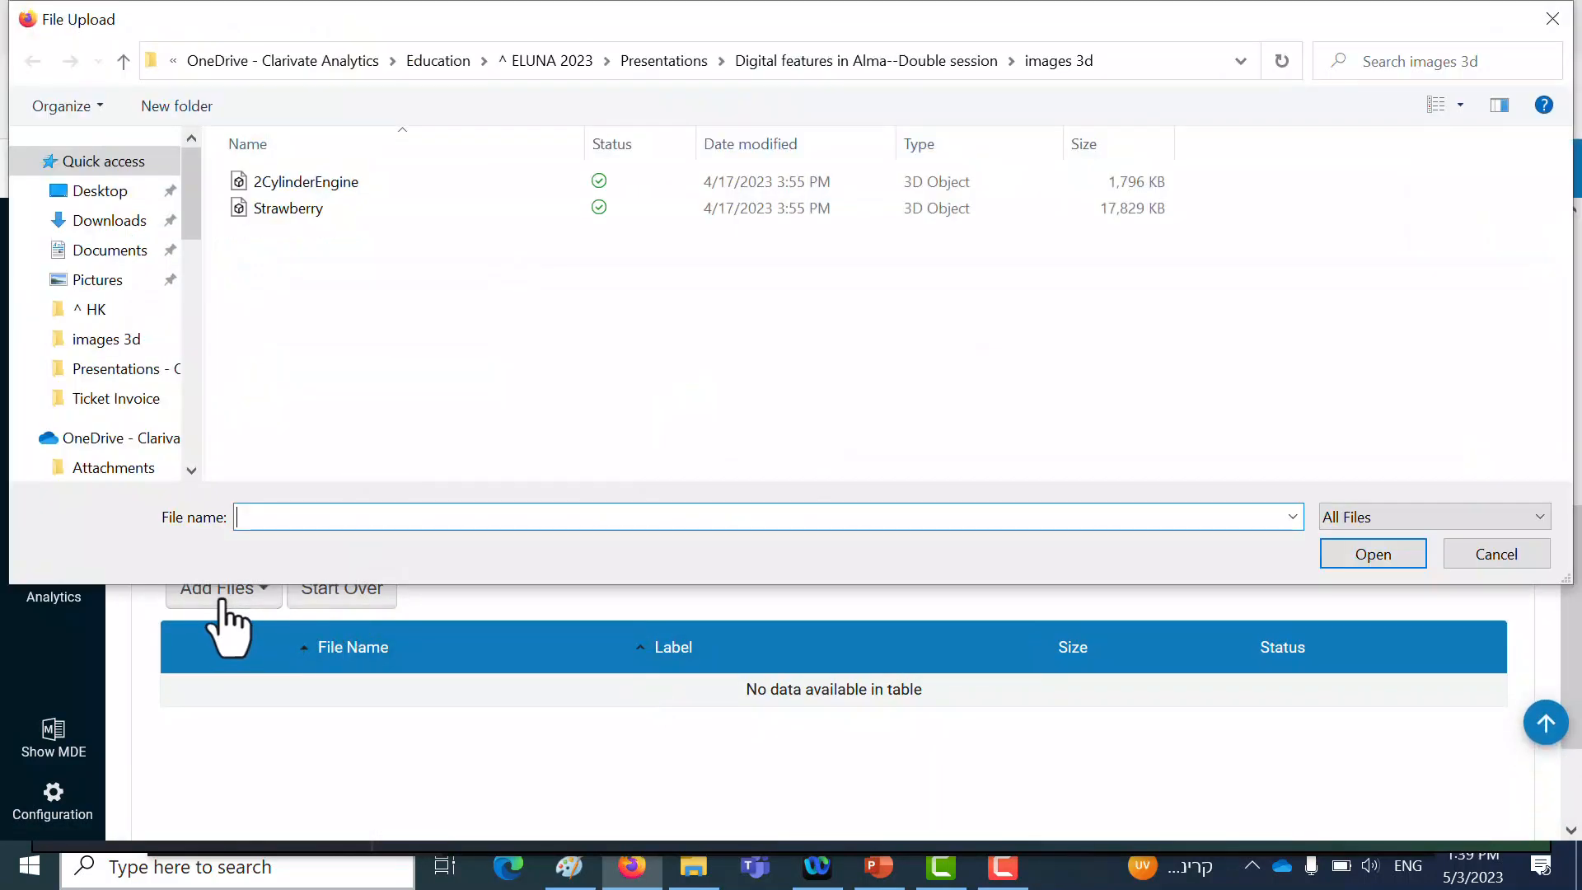
{"action": "double_click", "coordinate": [313, 184]}
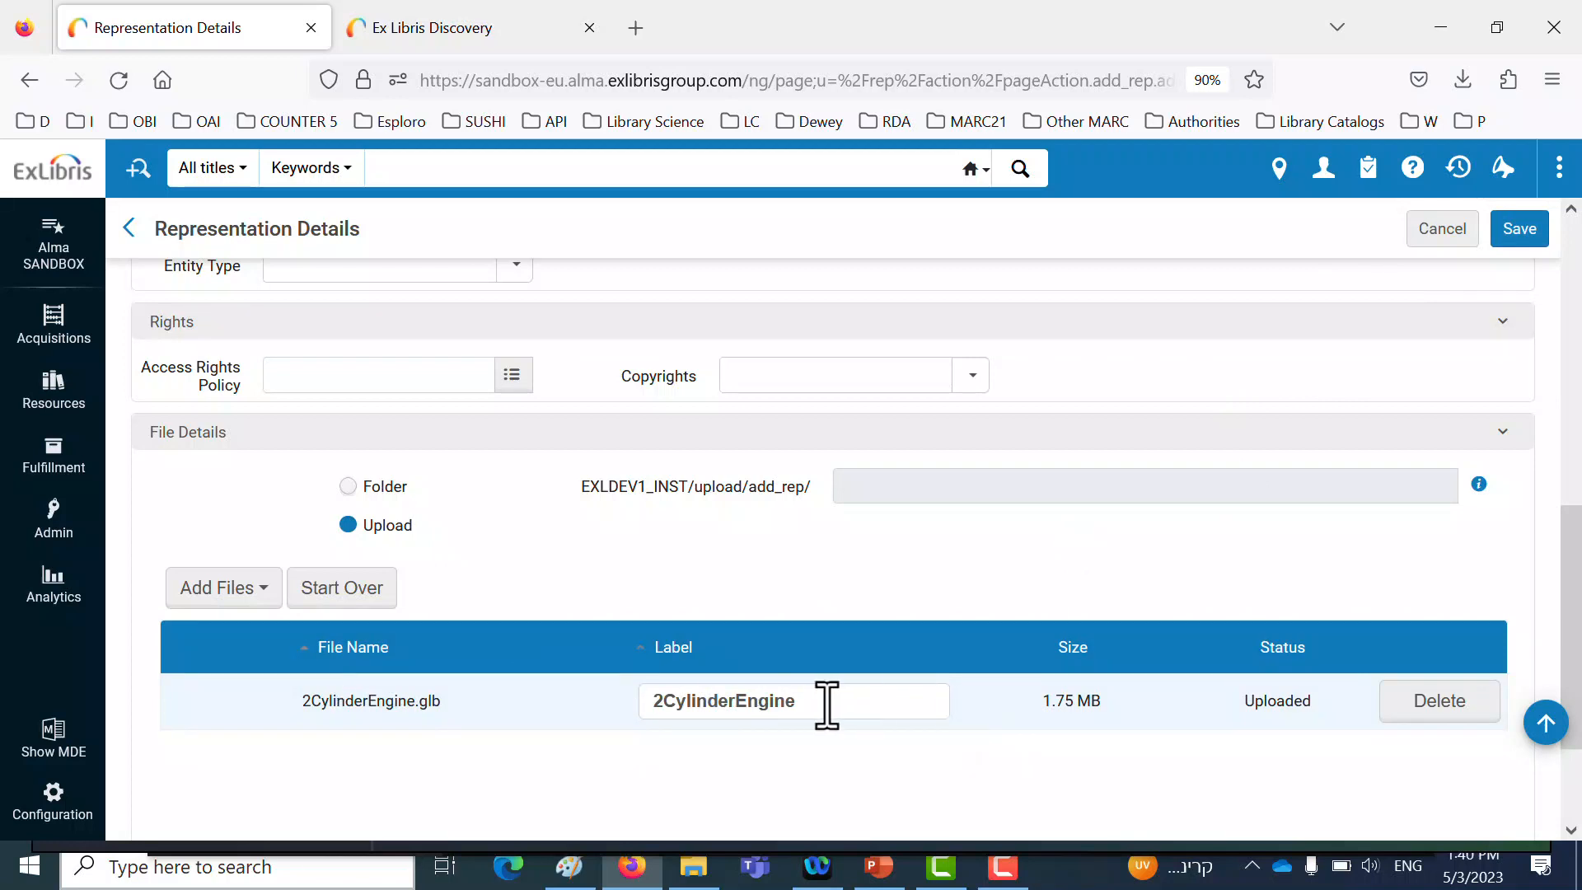
{"action": "left_click", "coordinate": [1514, 235]}
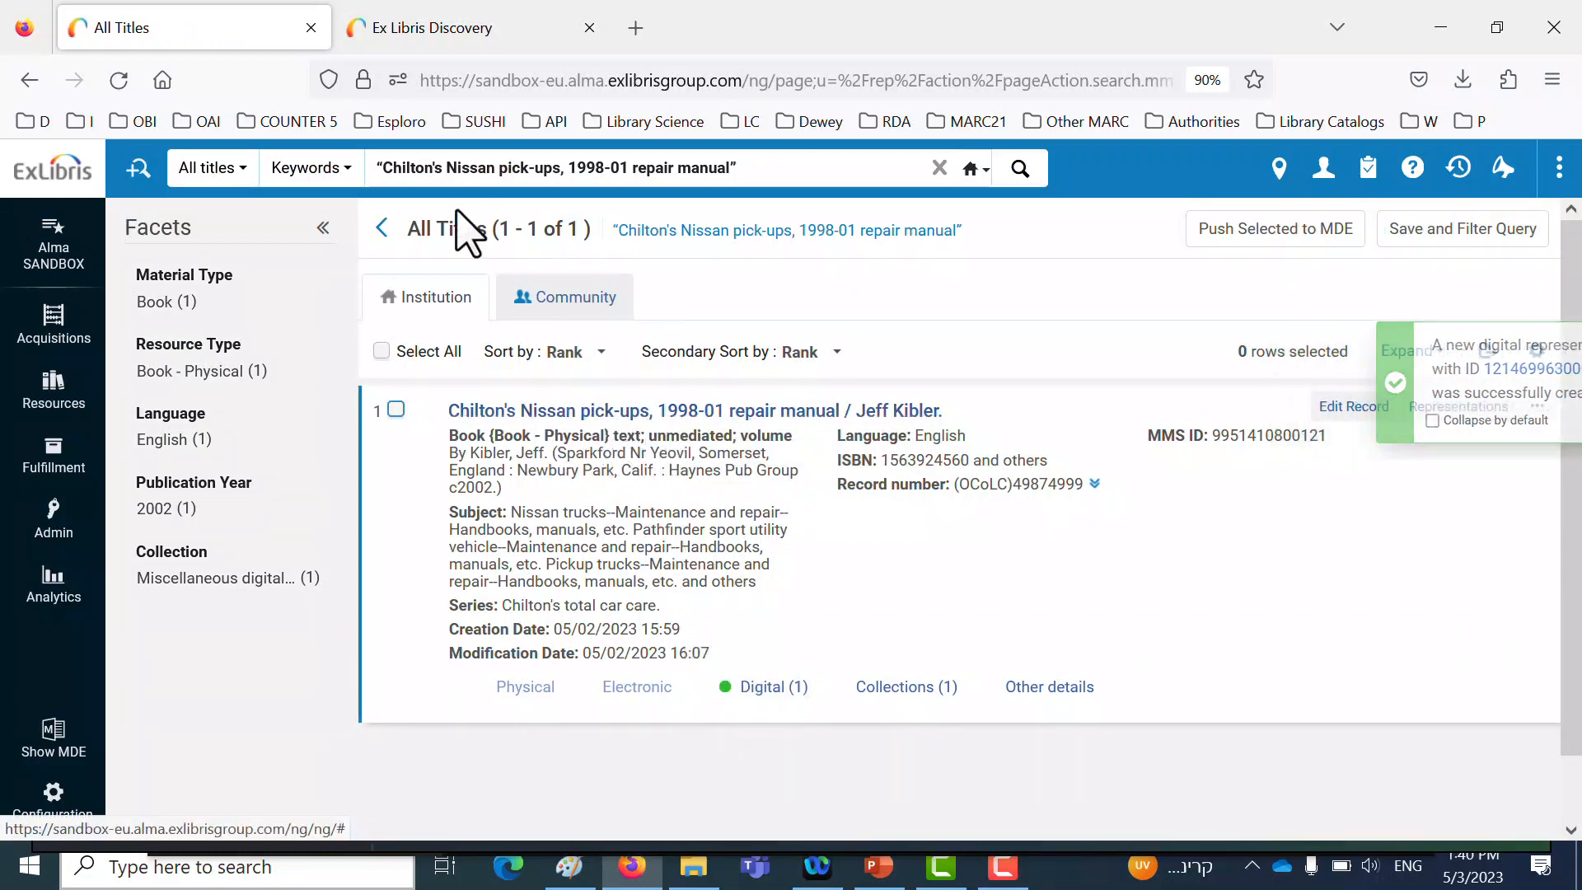
Search all titles by keyword for "strawberry girl"
{"action": "left_click_drag", "start_coordinate": [748, 182], "coordinate": [148, 212]}
{"action": "type", "text": "star"}
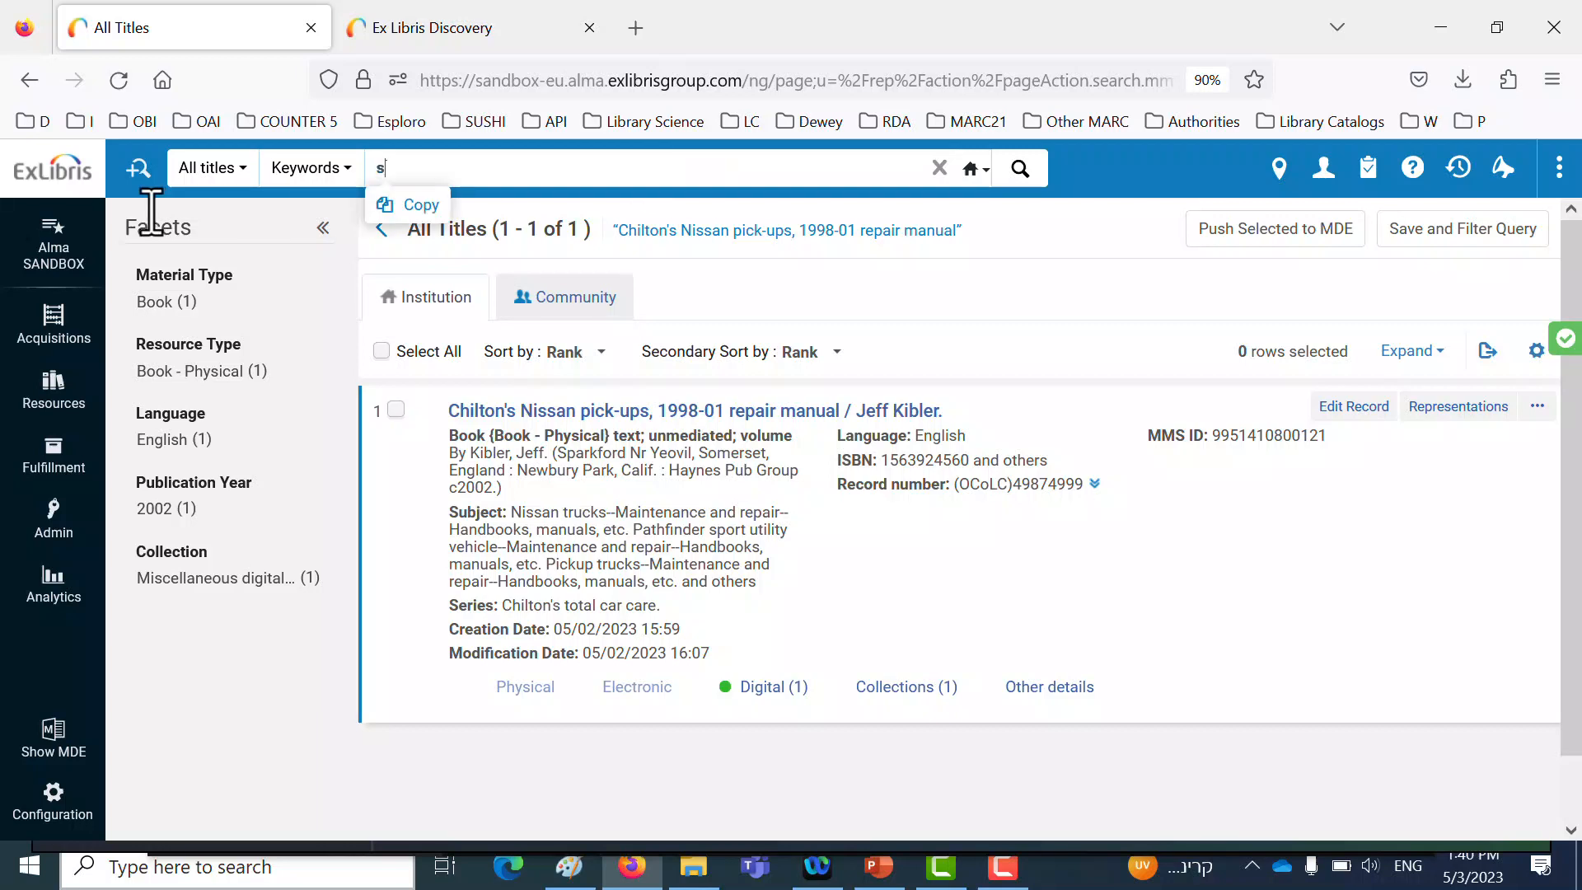
{"action": "key", "text": "BackSpace"}
{"action": "key", "text": "BackSpace"}
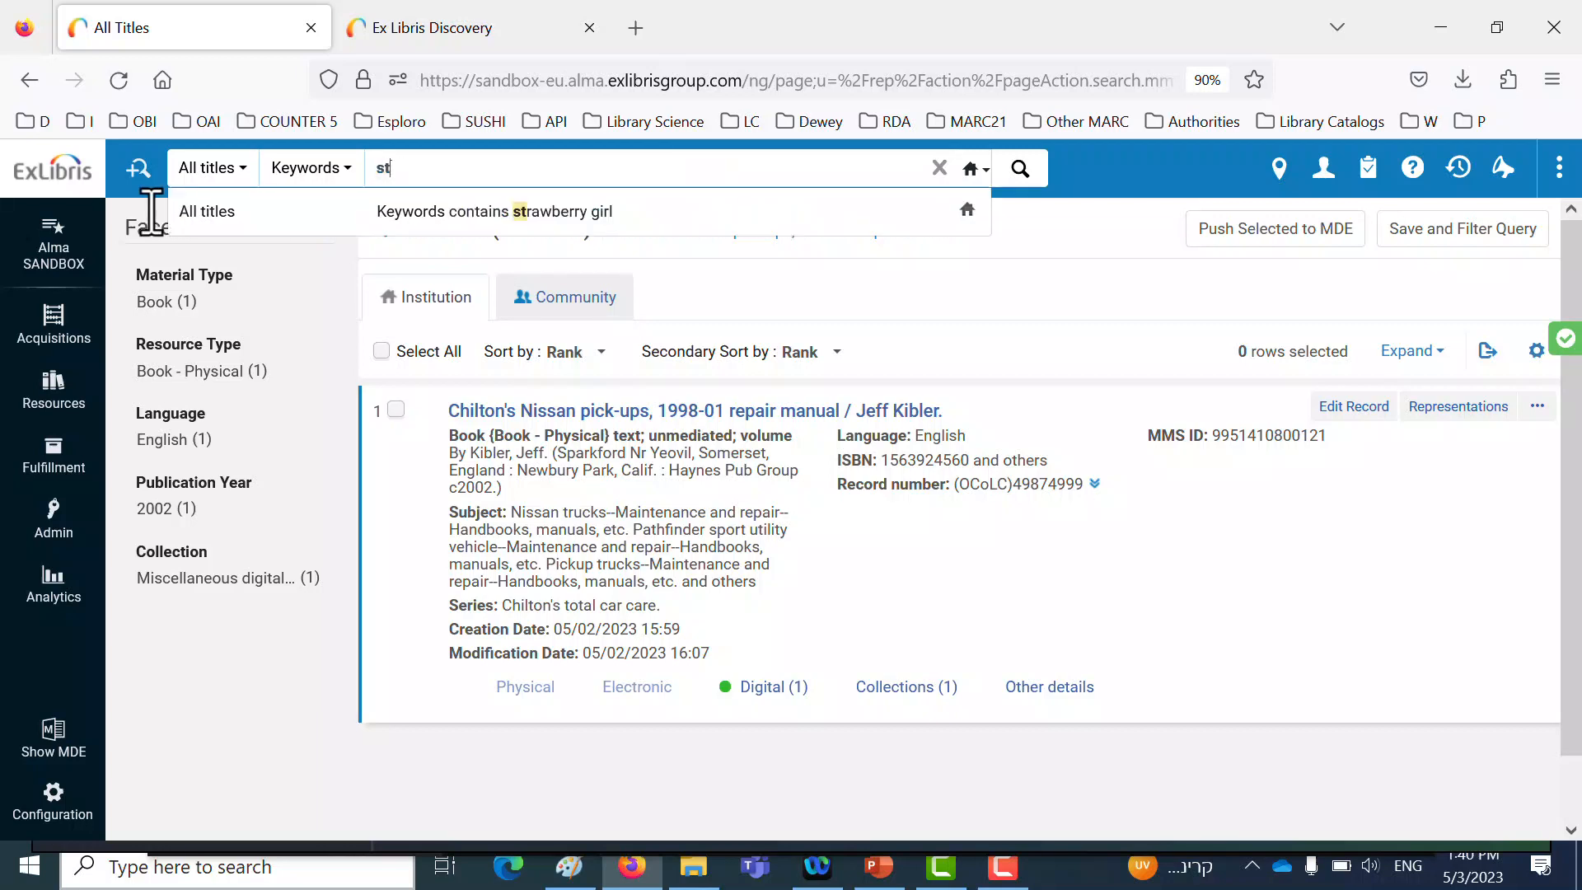
{"action": "left_click", "coordinate": [445, 215]}
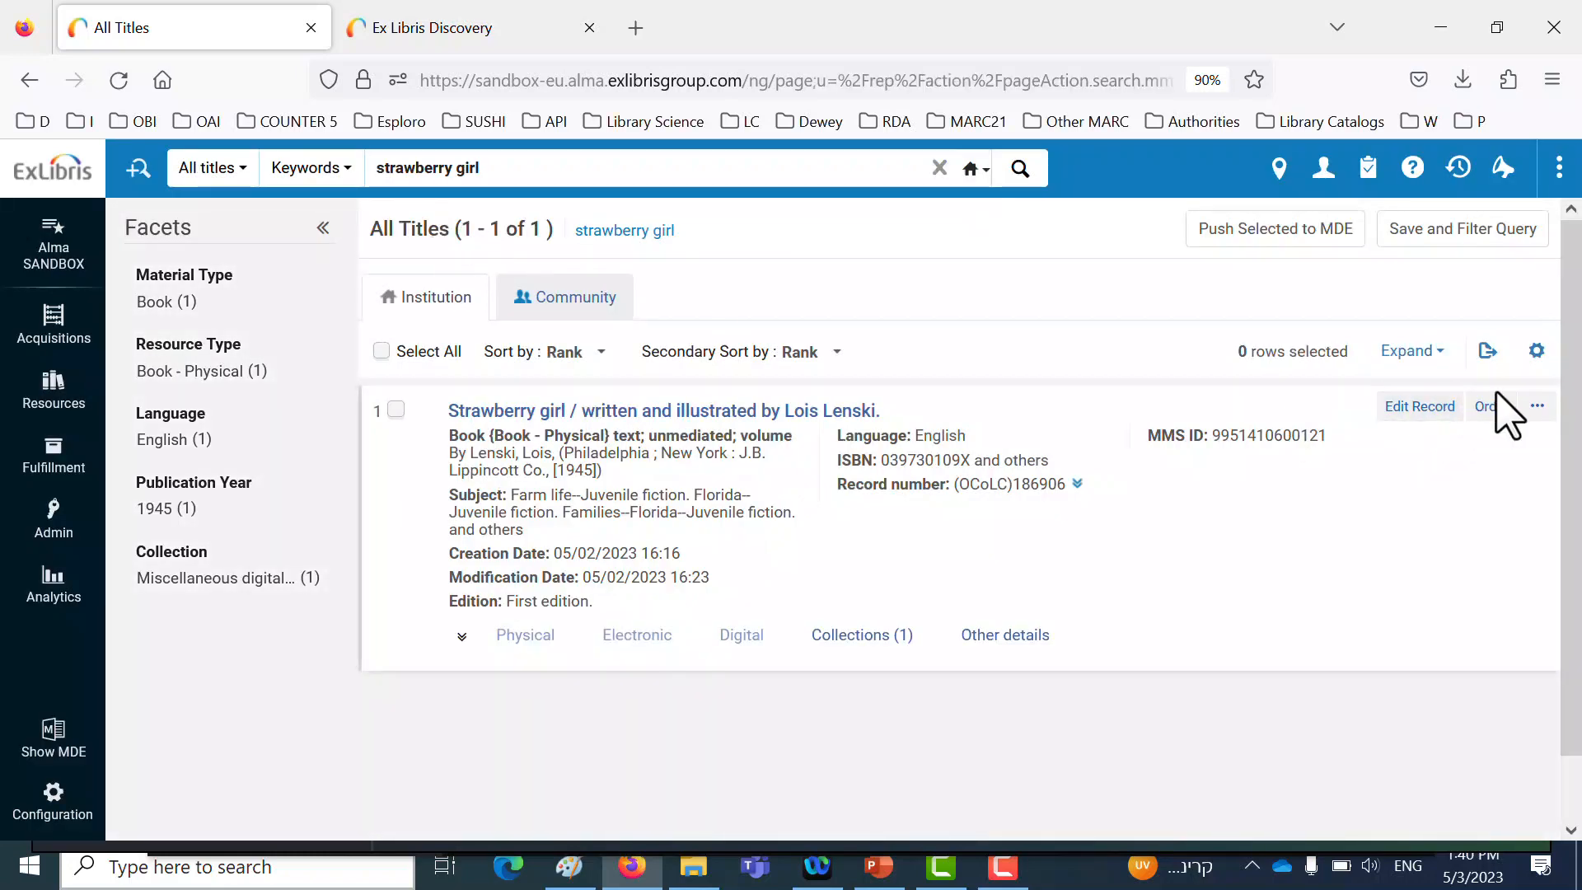
Add a digital representation to the Strawberry girl record, upload the Strawberry file to it and save
{"action": "left_click", "coordinate": [1537, 406]}
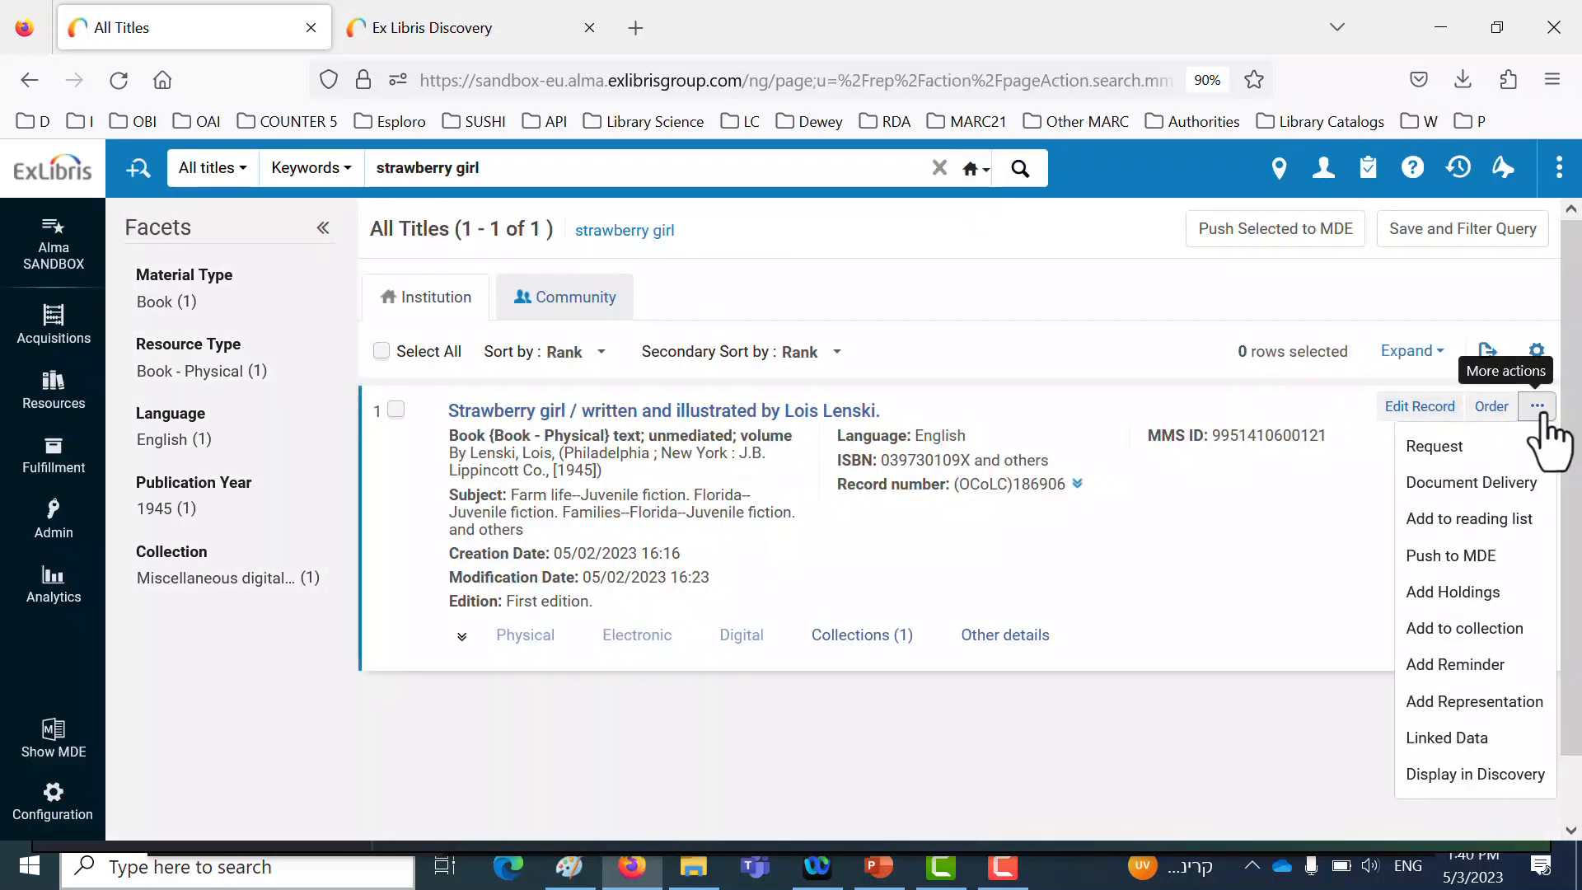
{"action": "left_click", "coordinate": [1474, 701]}
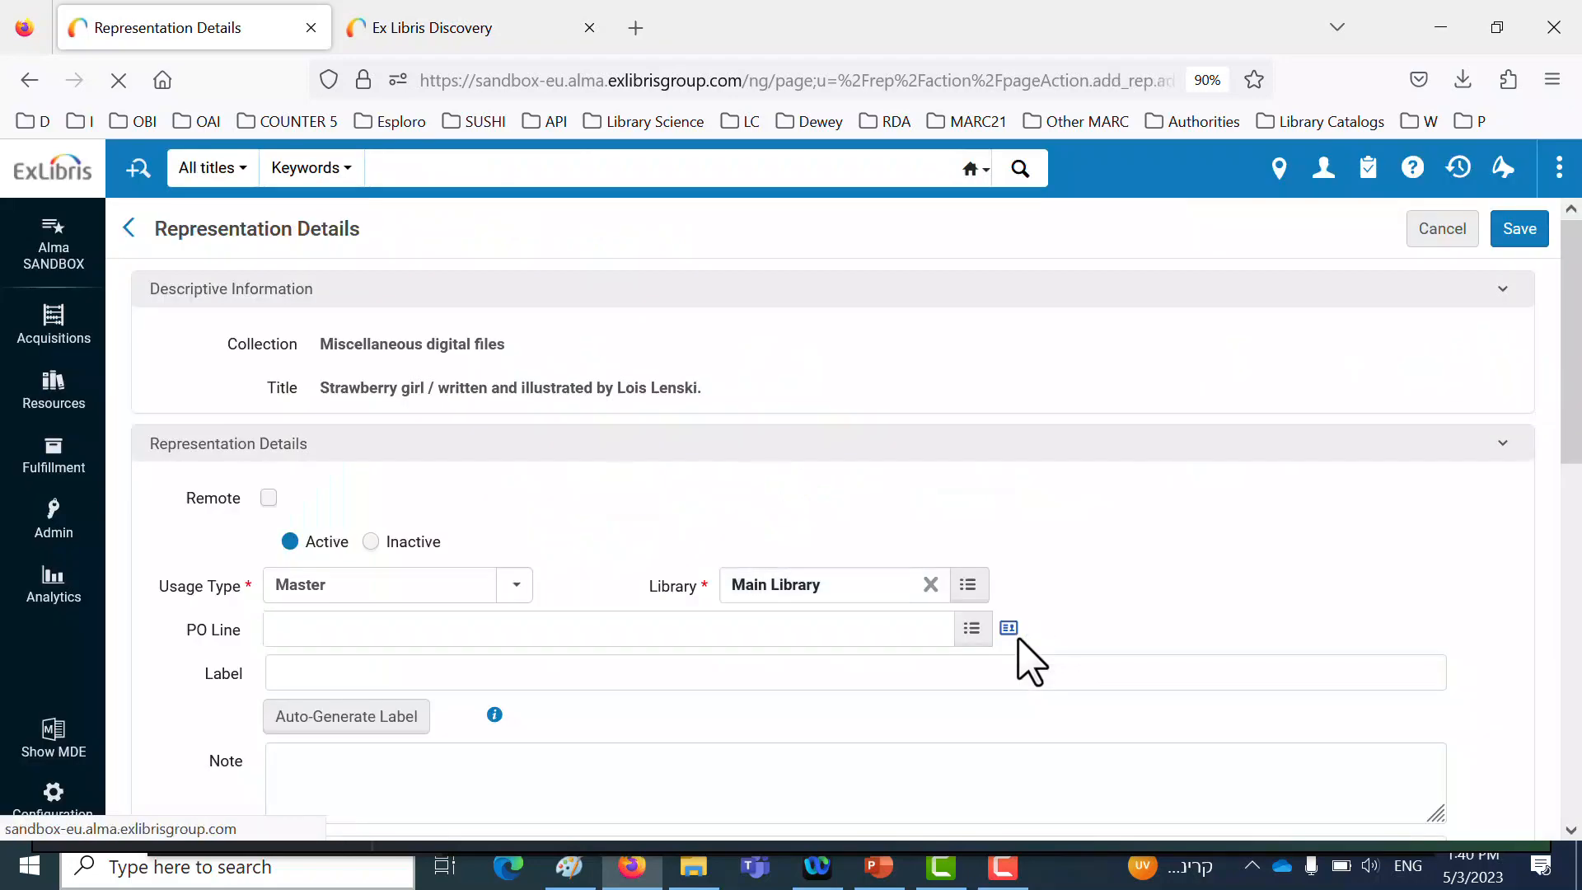
{"action": "scroll", "coordinate": [717, 713], "scroll_direction": "down", "scroll_amount": 7}
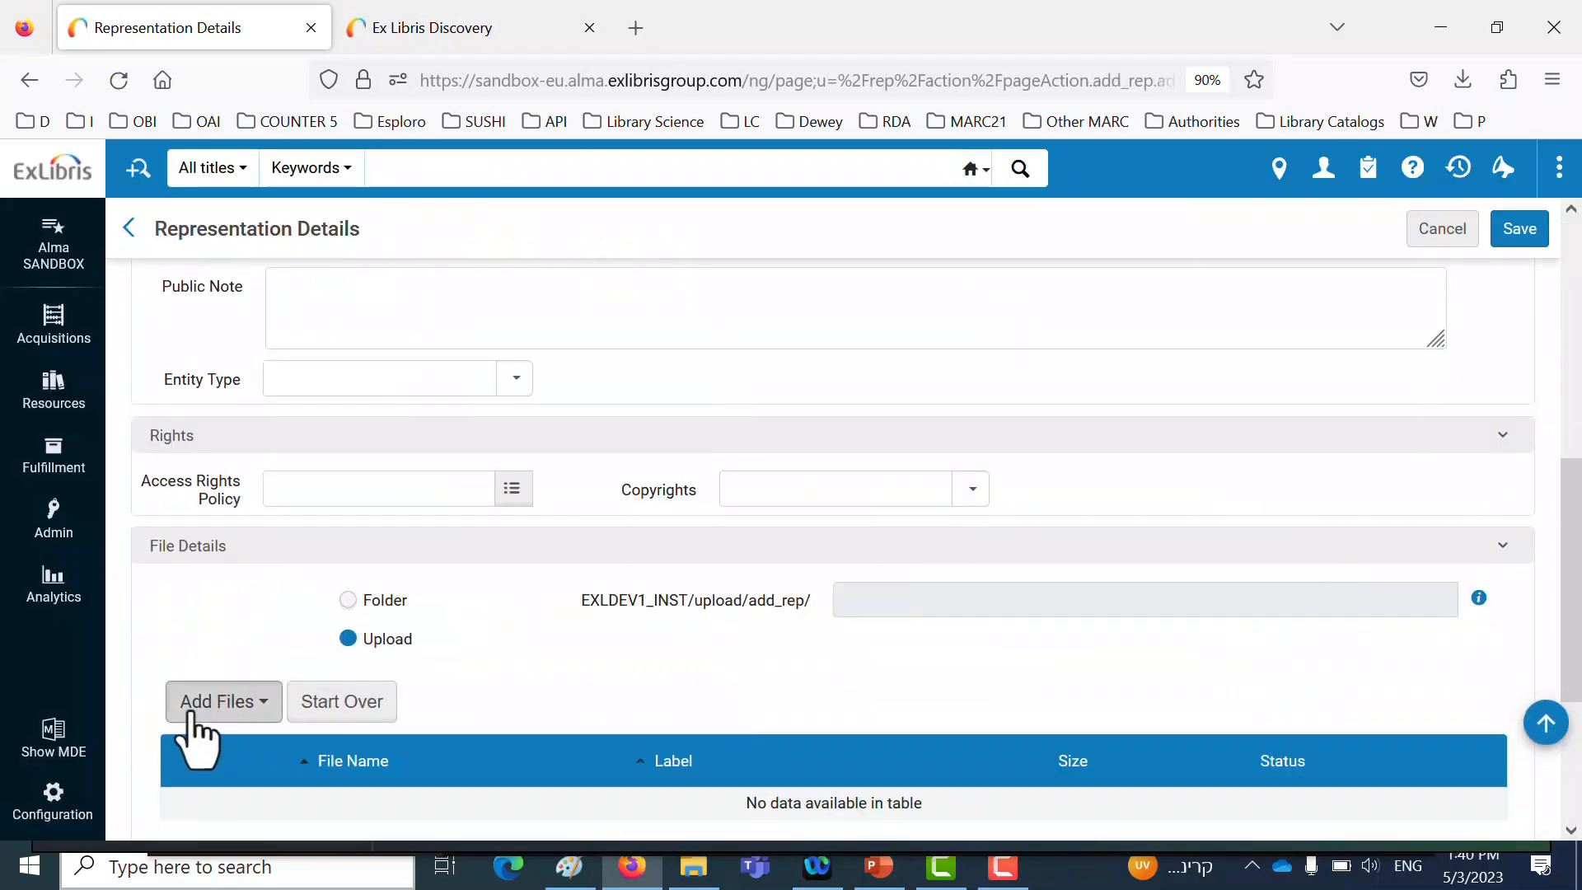
{"action": "left_click", "coordinate": [198, 710]}
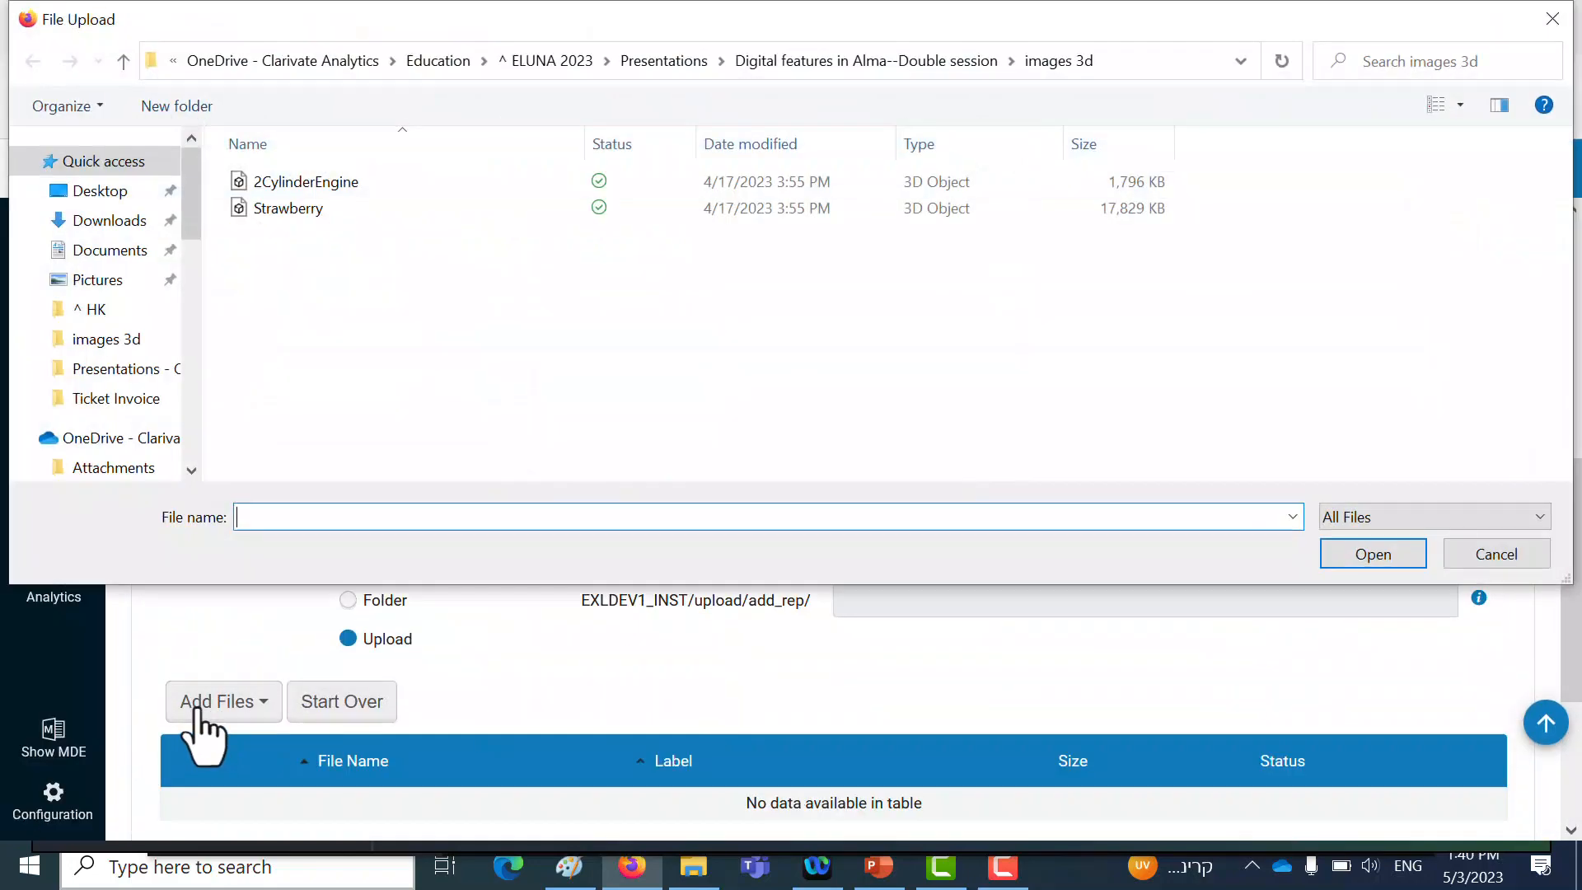
{"action": "double_click", "coordinate": [300, 217]}
{"action": "scroll", "coordinate": [848, 597], "scroll_direction": "down", "scroll_amount": 3}
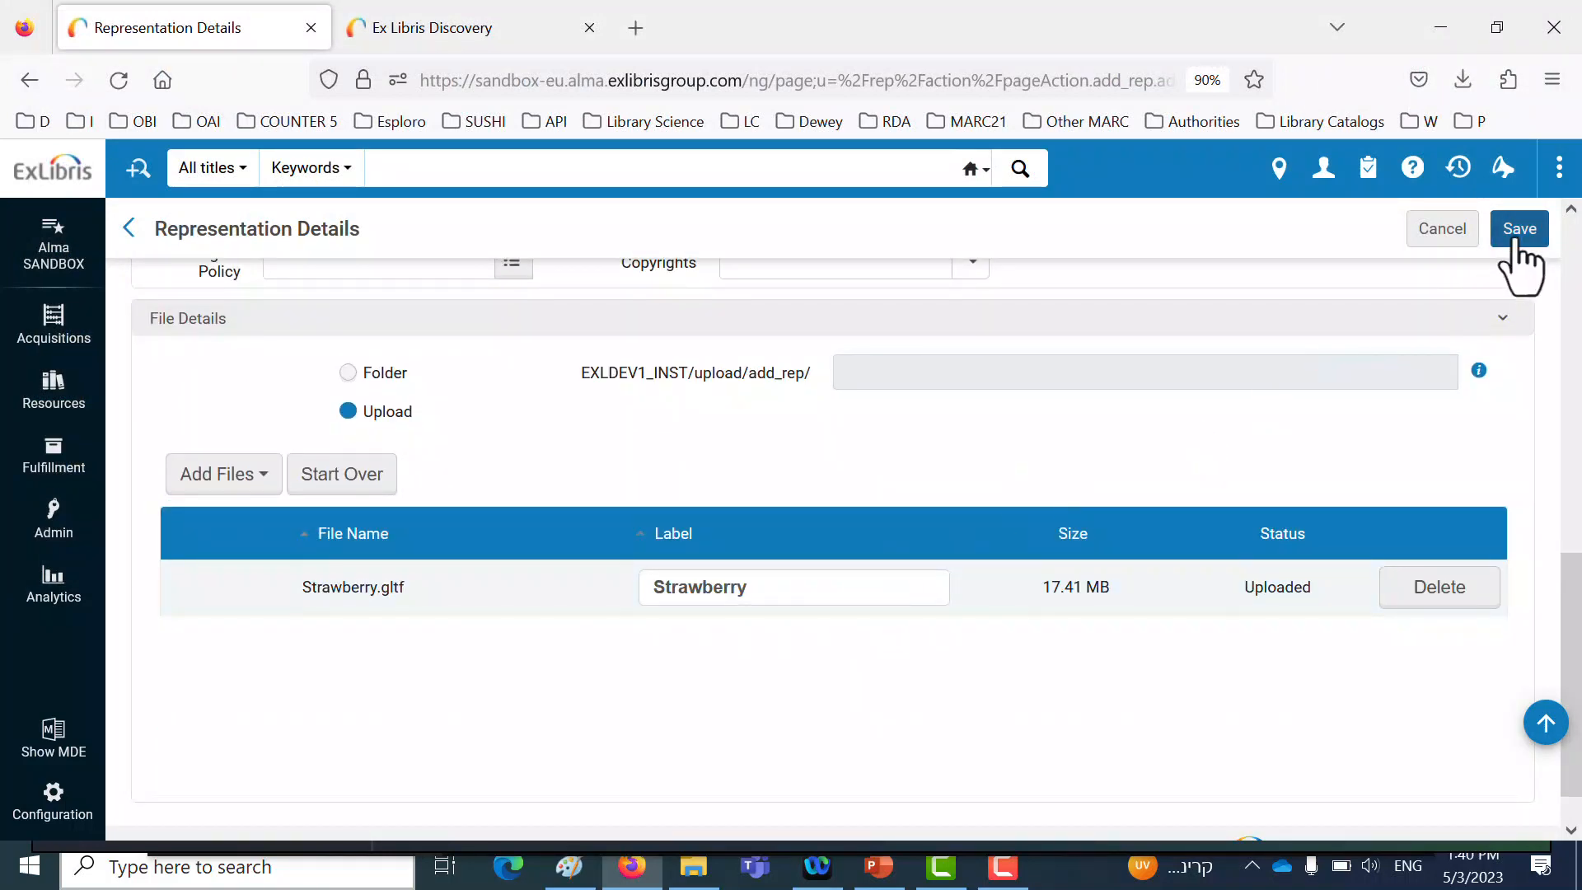
{"action": "left_click", "coordinate": [1518, 233]}
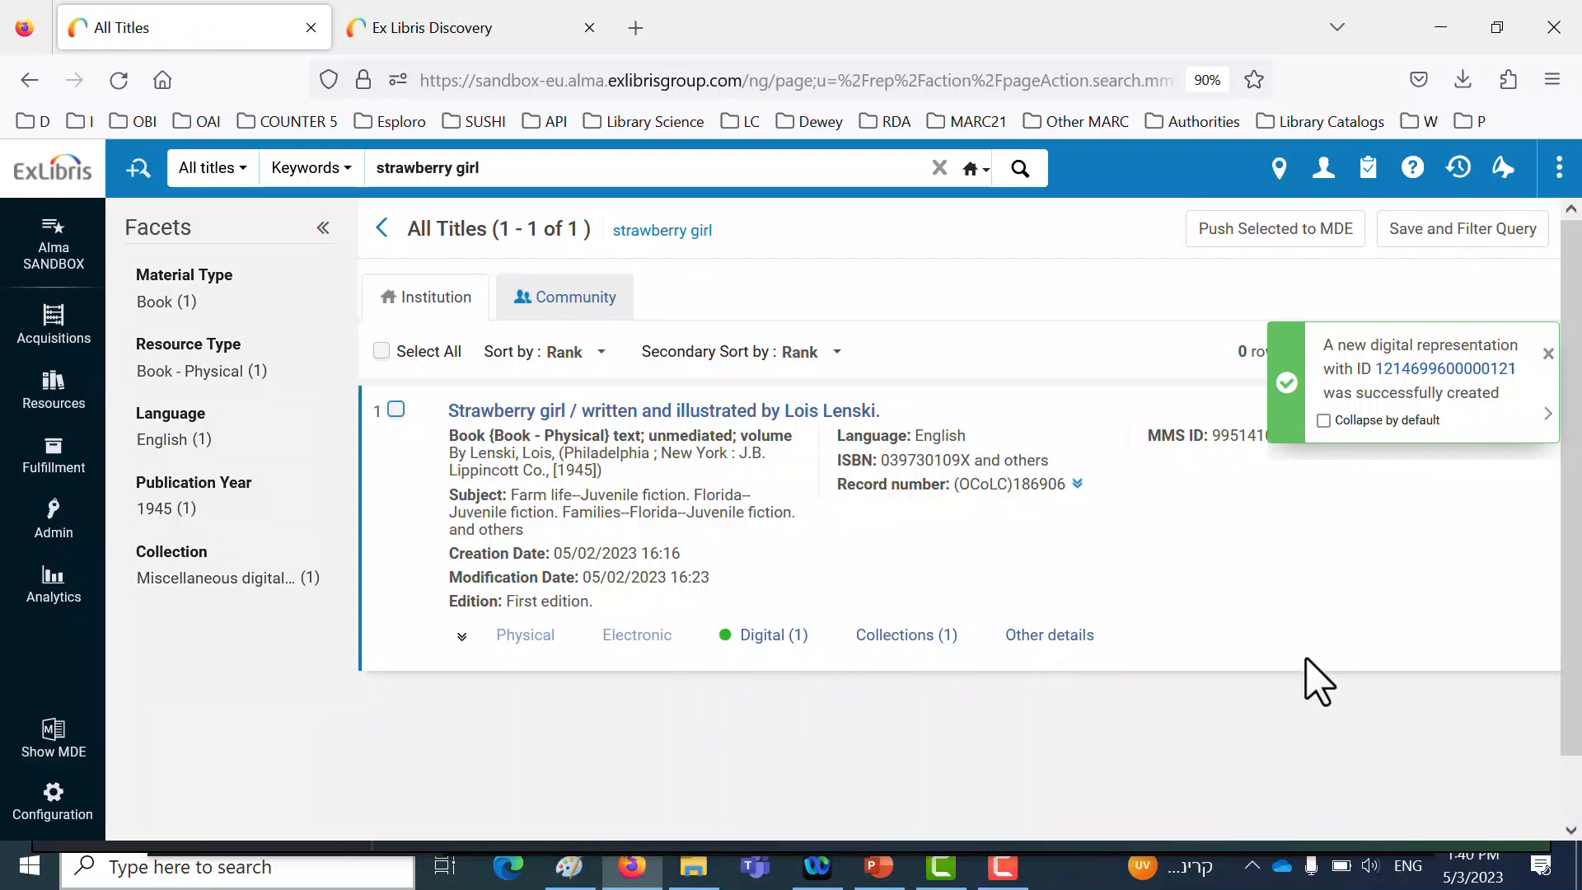
Switch to Primo and search the Library Catalog for "nissan manual pick-ups"
{"action": "left_click", "coordinate": [397, 45]}
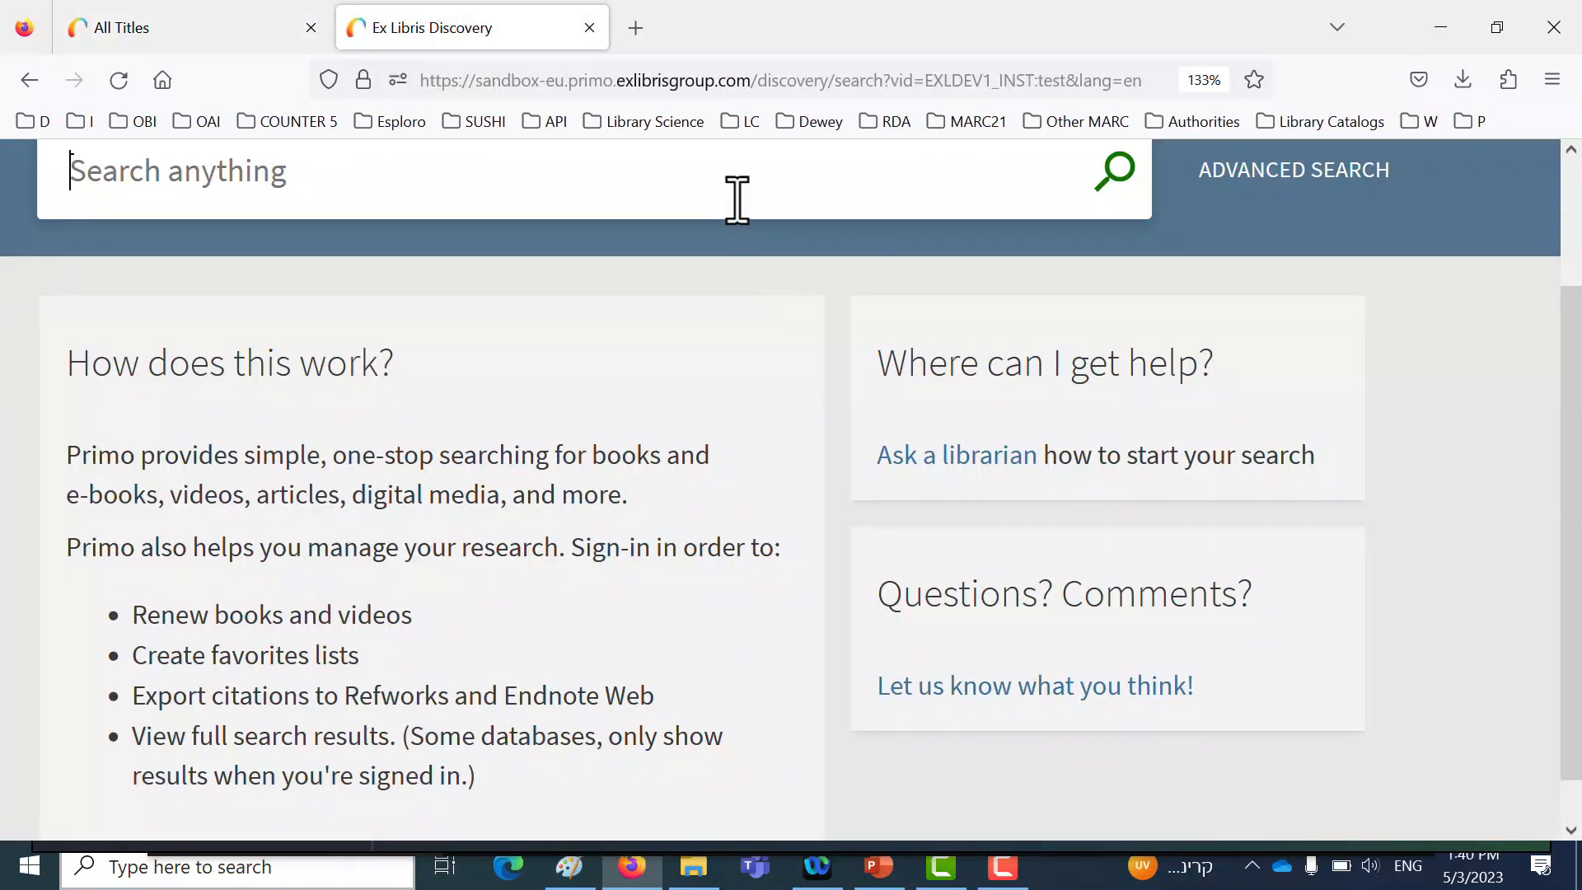
{"action": "type", "text": "n"}
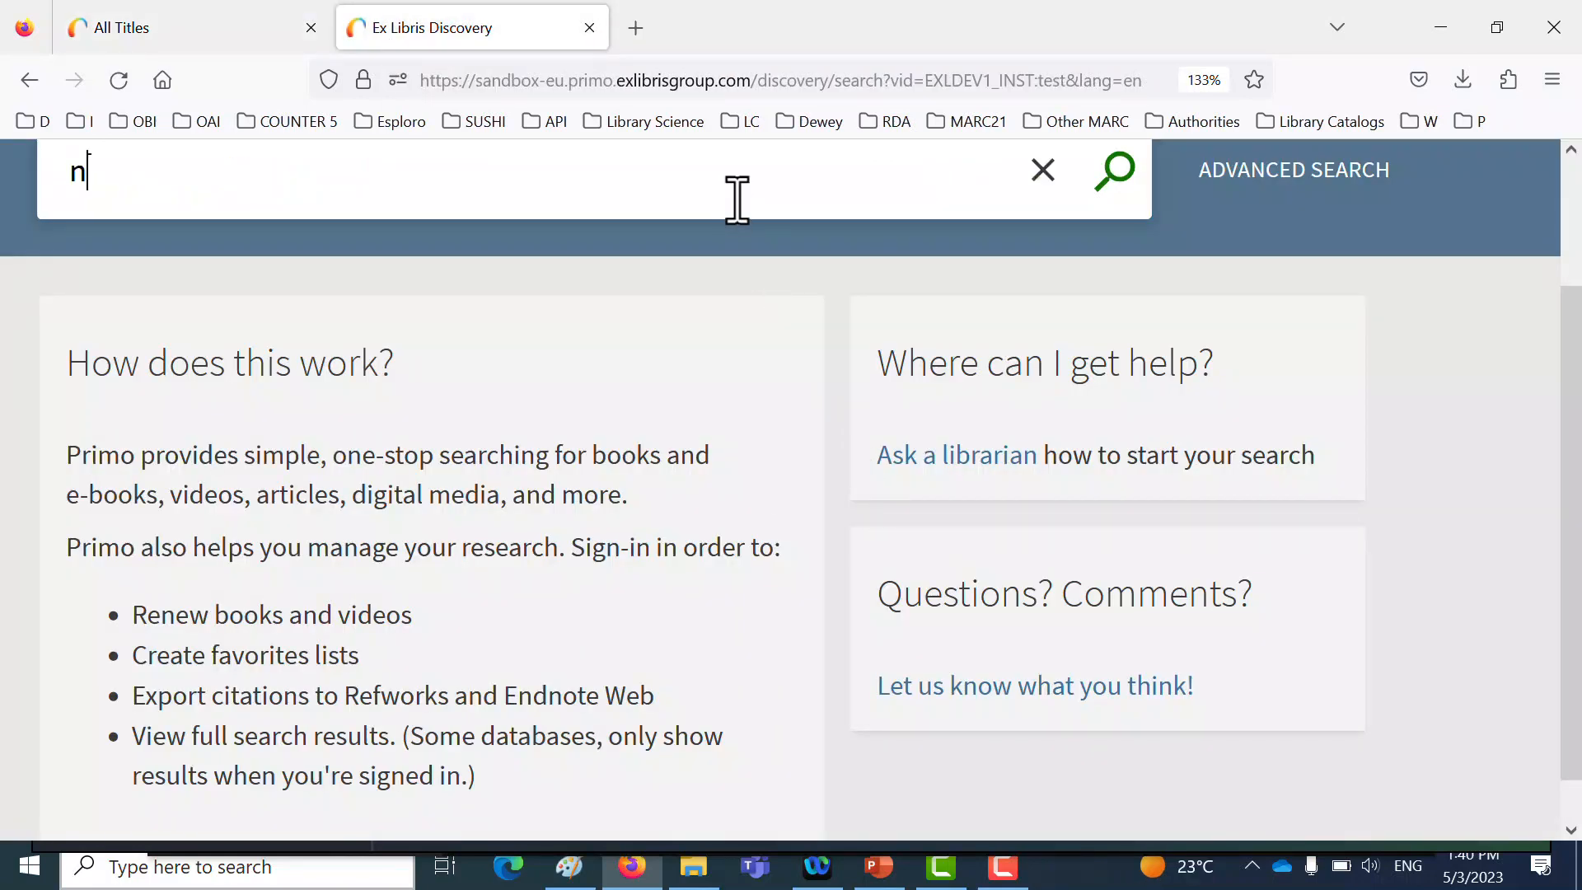
{"action": "type", "text": "issa"}
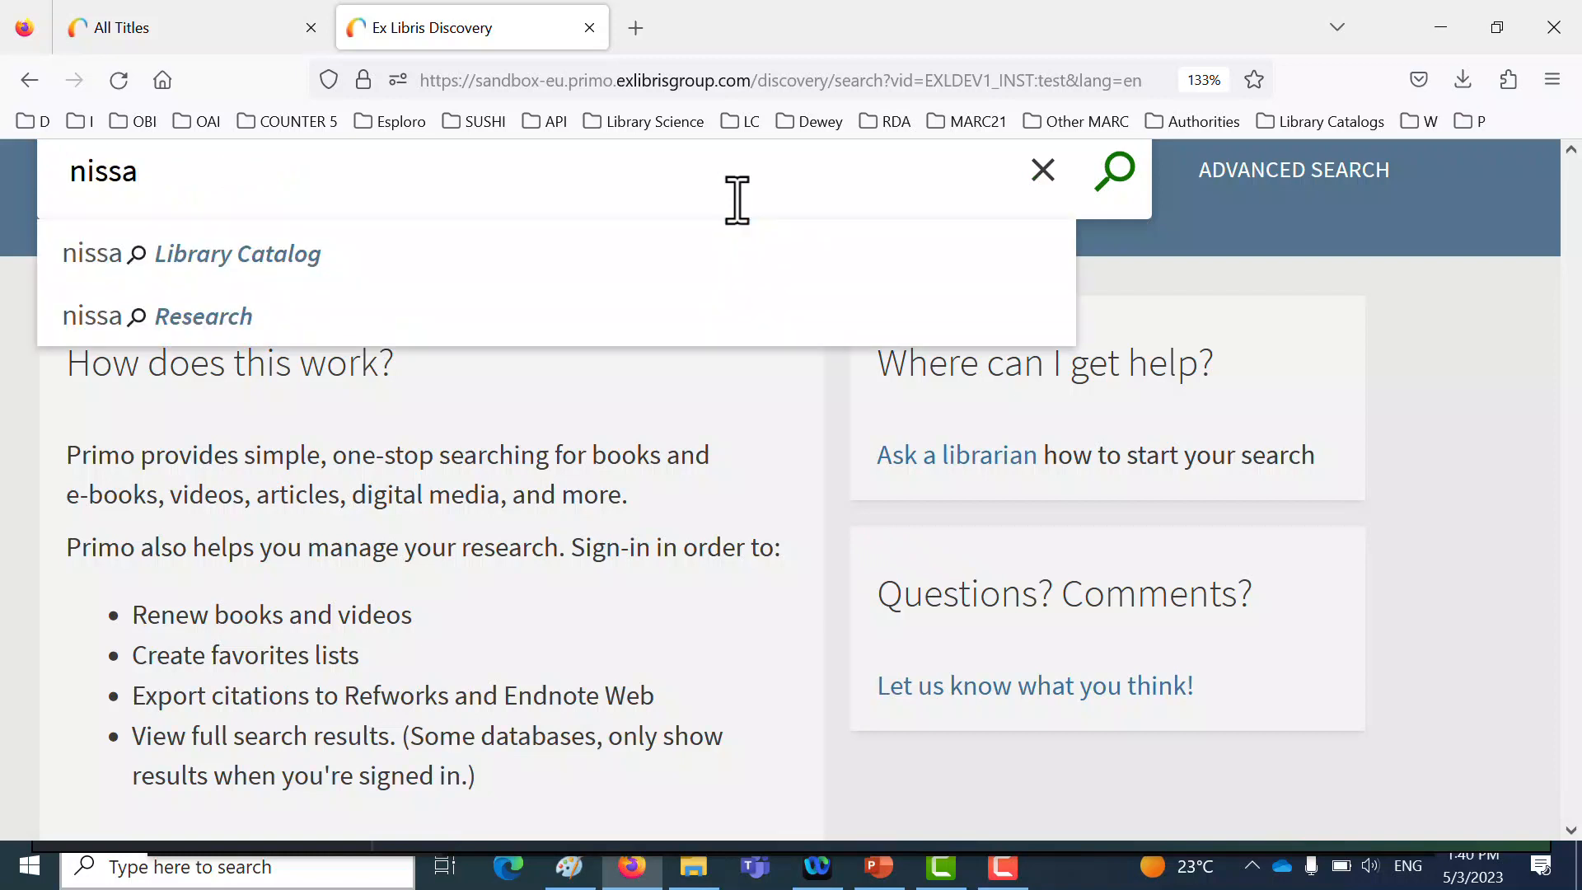
{"action": "type", "text": "n manual"}
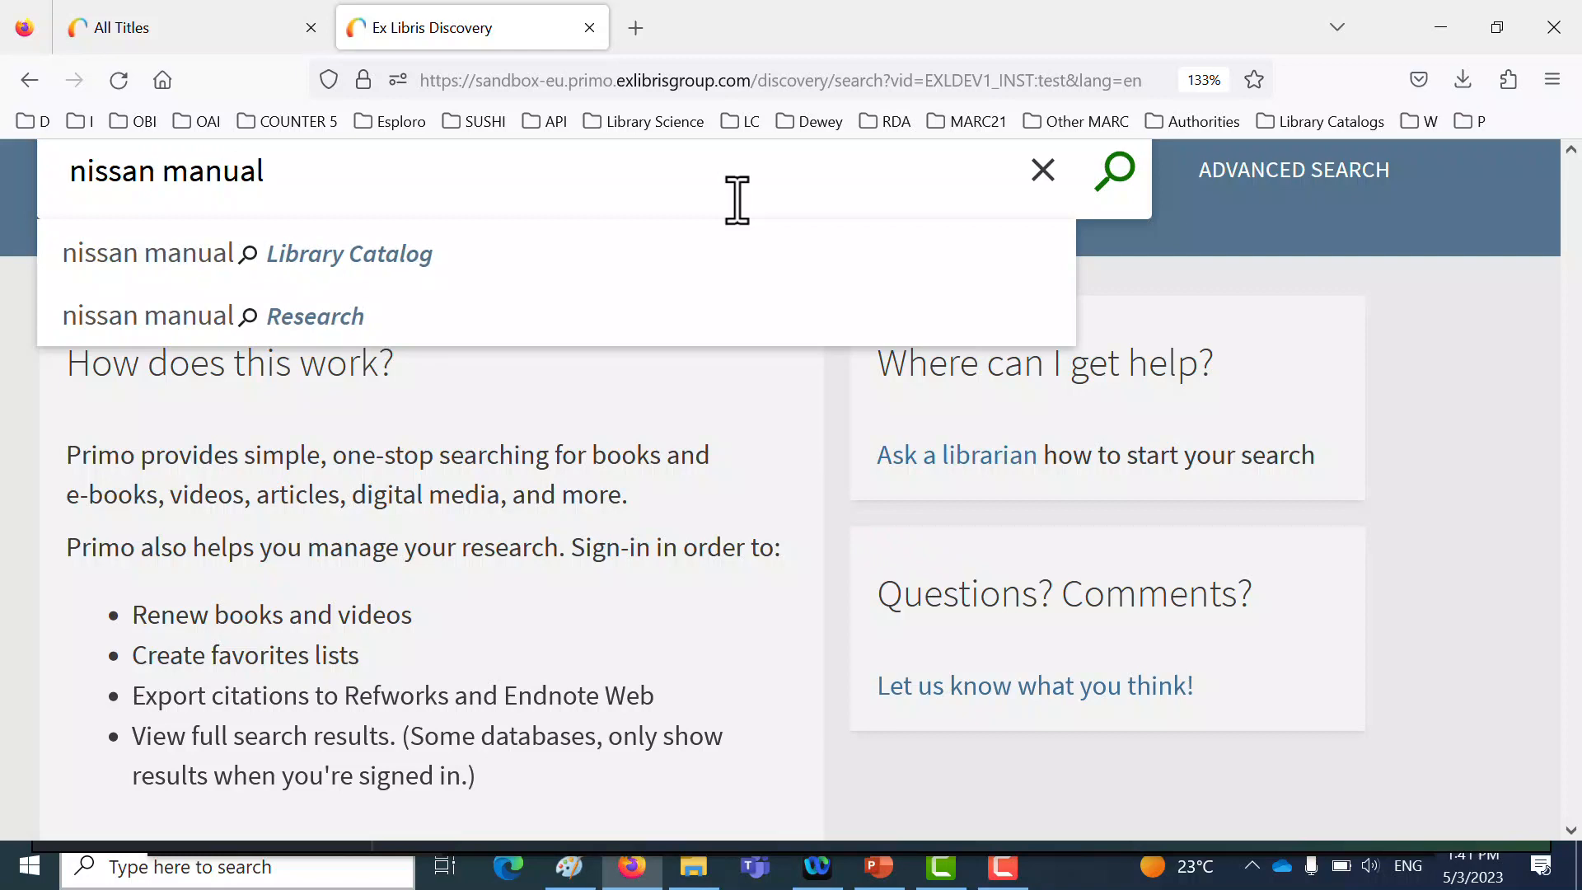
{"action": "type", "text": " picku"}
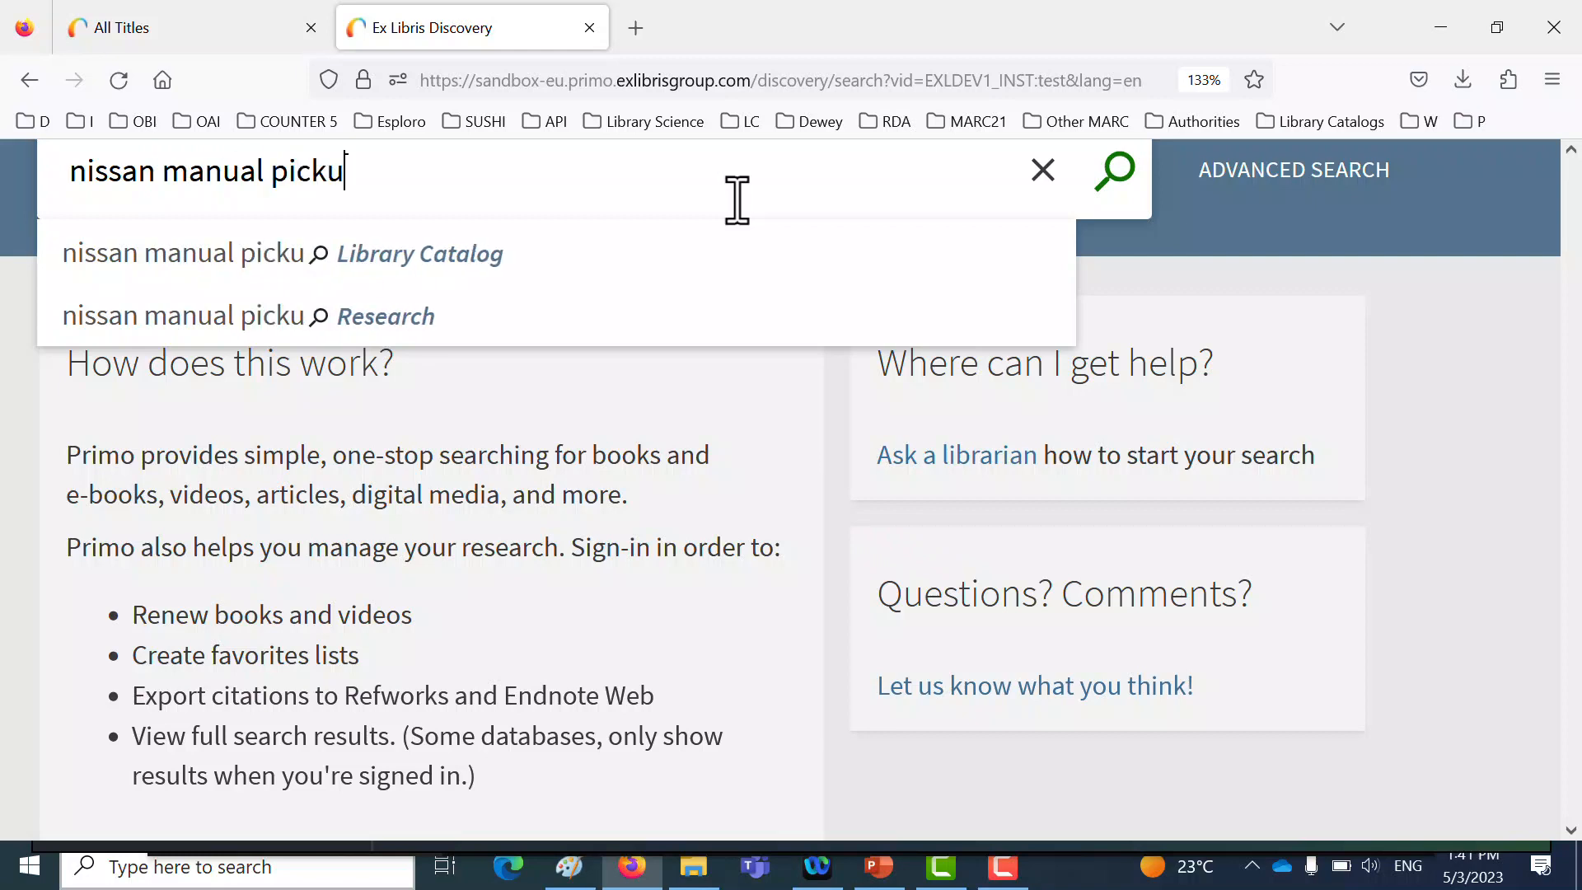
{"action": "key", "text": "BackSpace"}
{"action": "type", "text": "-ups"}
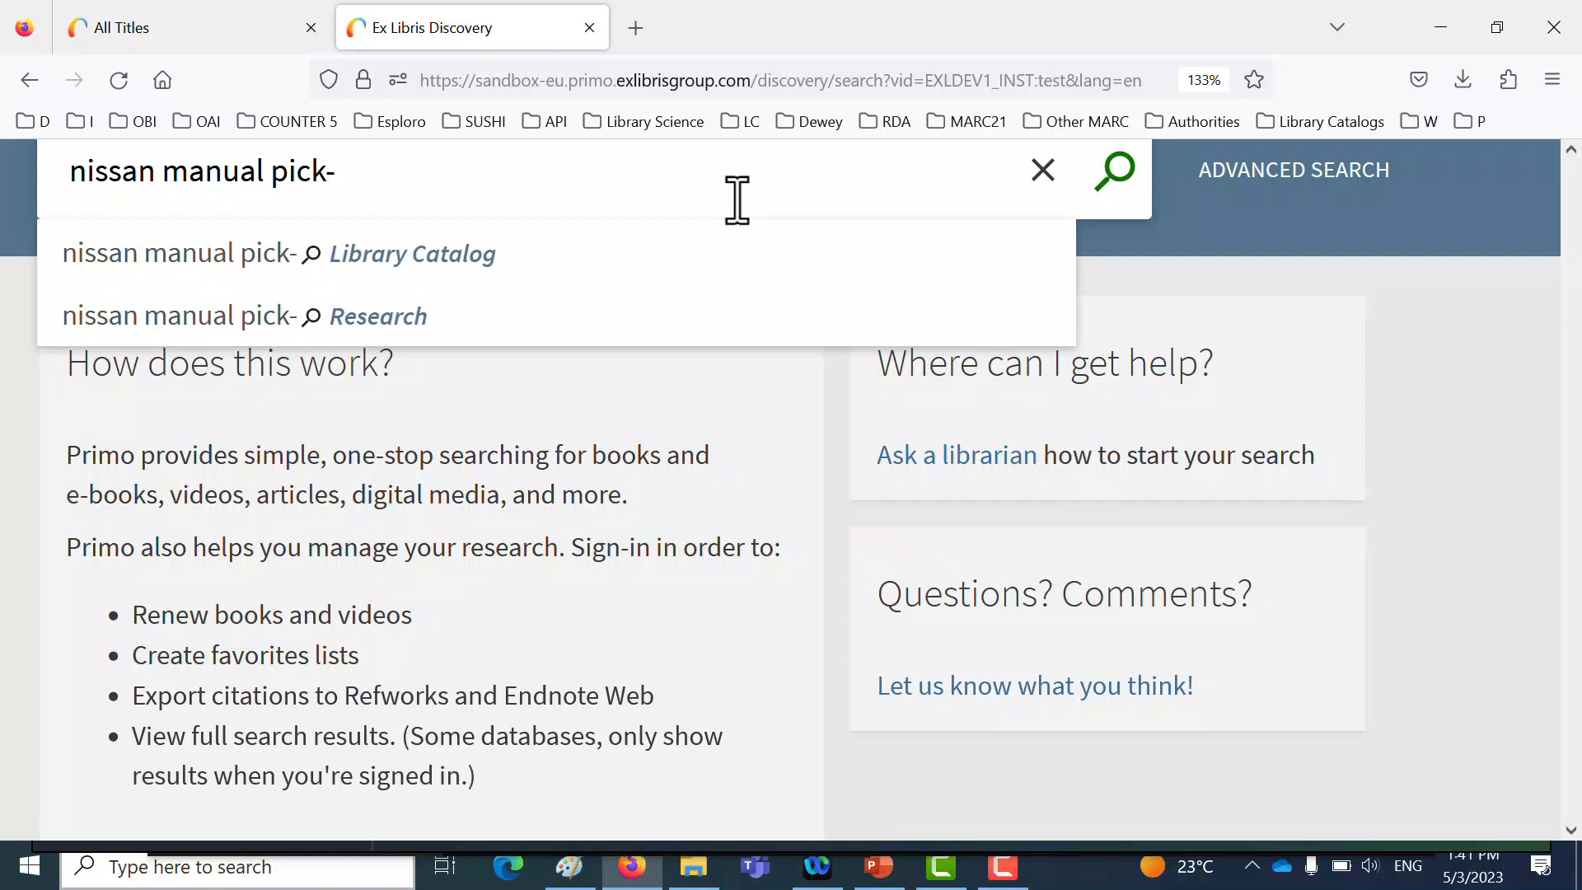
{"action": "left_click", "coordinate": [482, 262]}
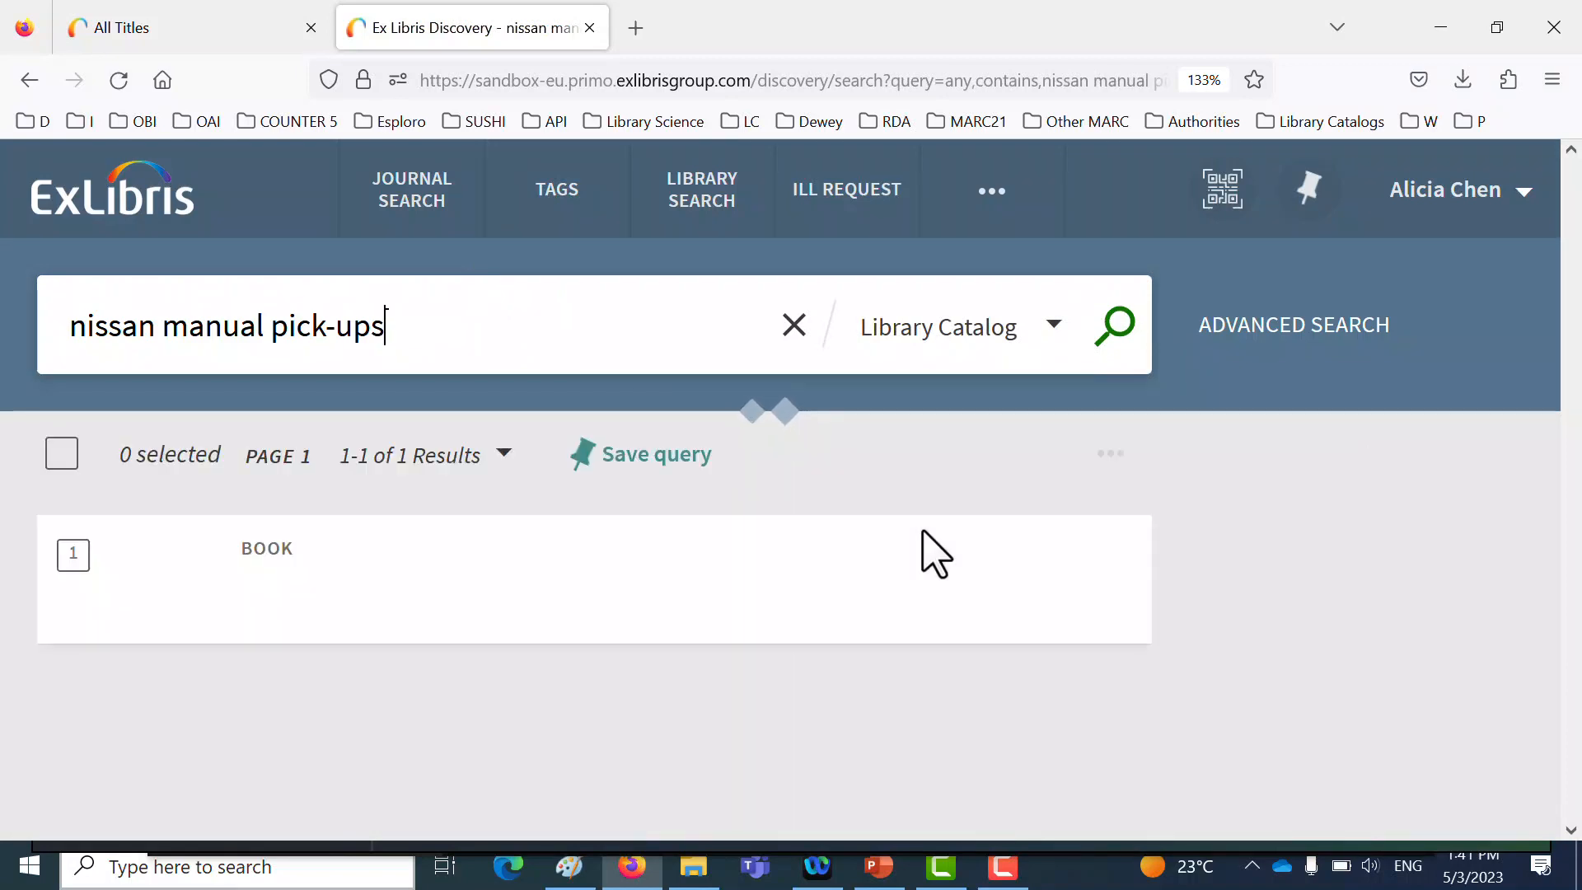
Open the online version of Chilton's Nissan pick-ups, 1998-01 repair manual in the Universal Viewer
{"action": "scroll", "coordinate": [935, 552], "scroll_direction": "down", "scroll_amount": 1}
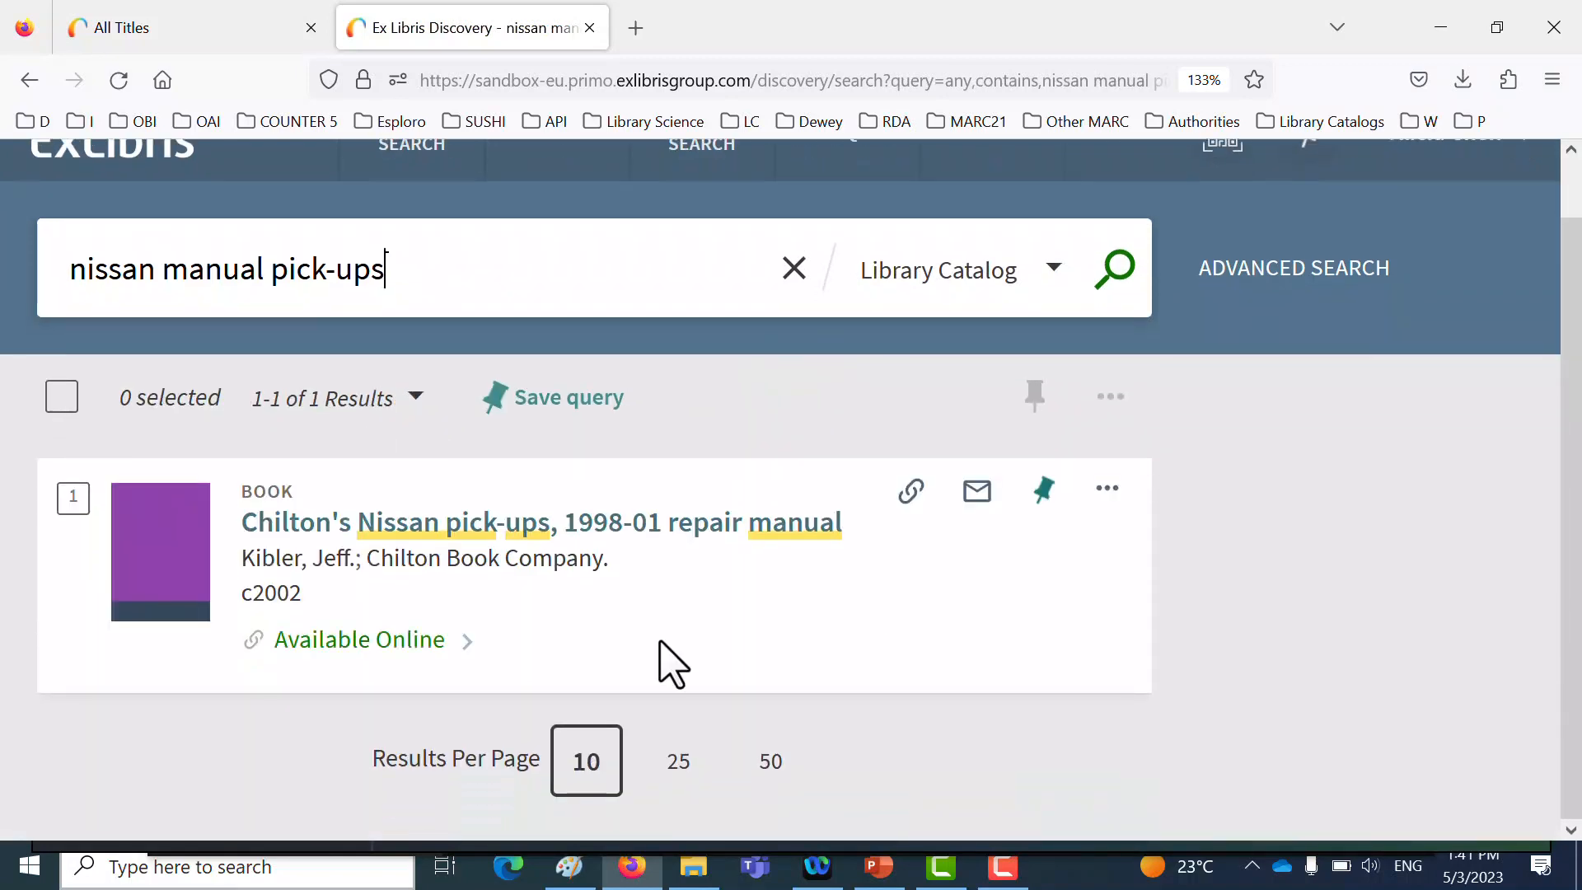
{"action": "left_click", "coordinate": [403, 642]}
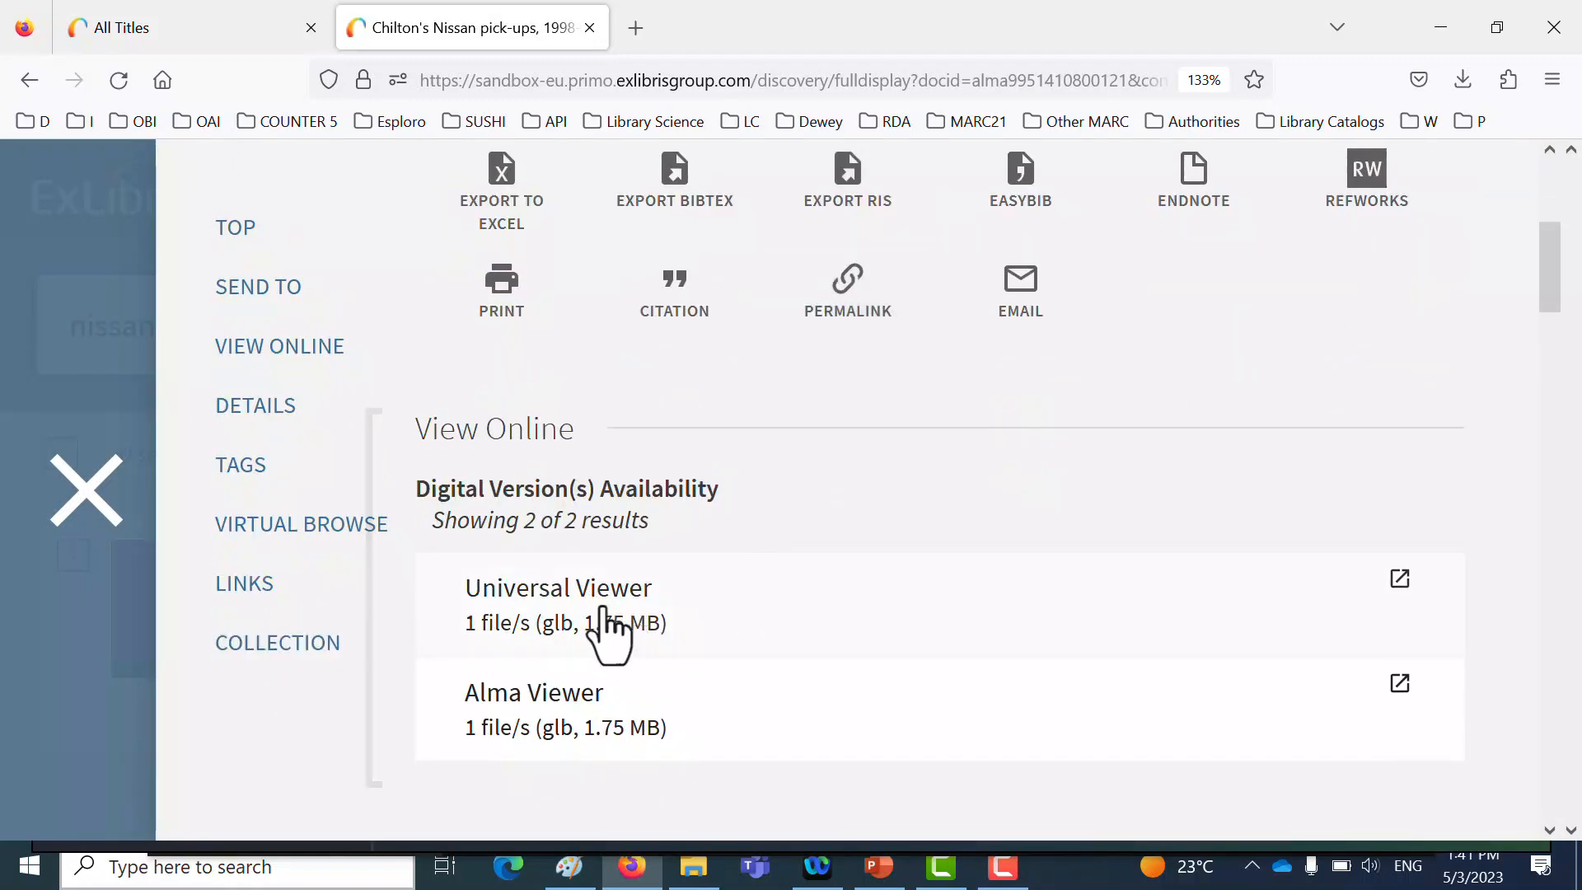
{"action": "left_click", "coordinate": [560, 657]}
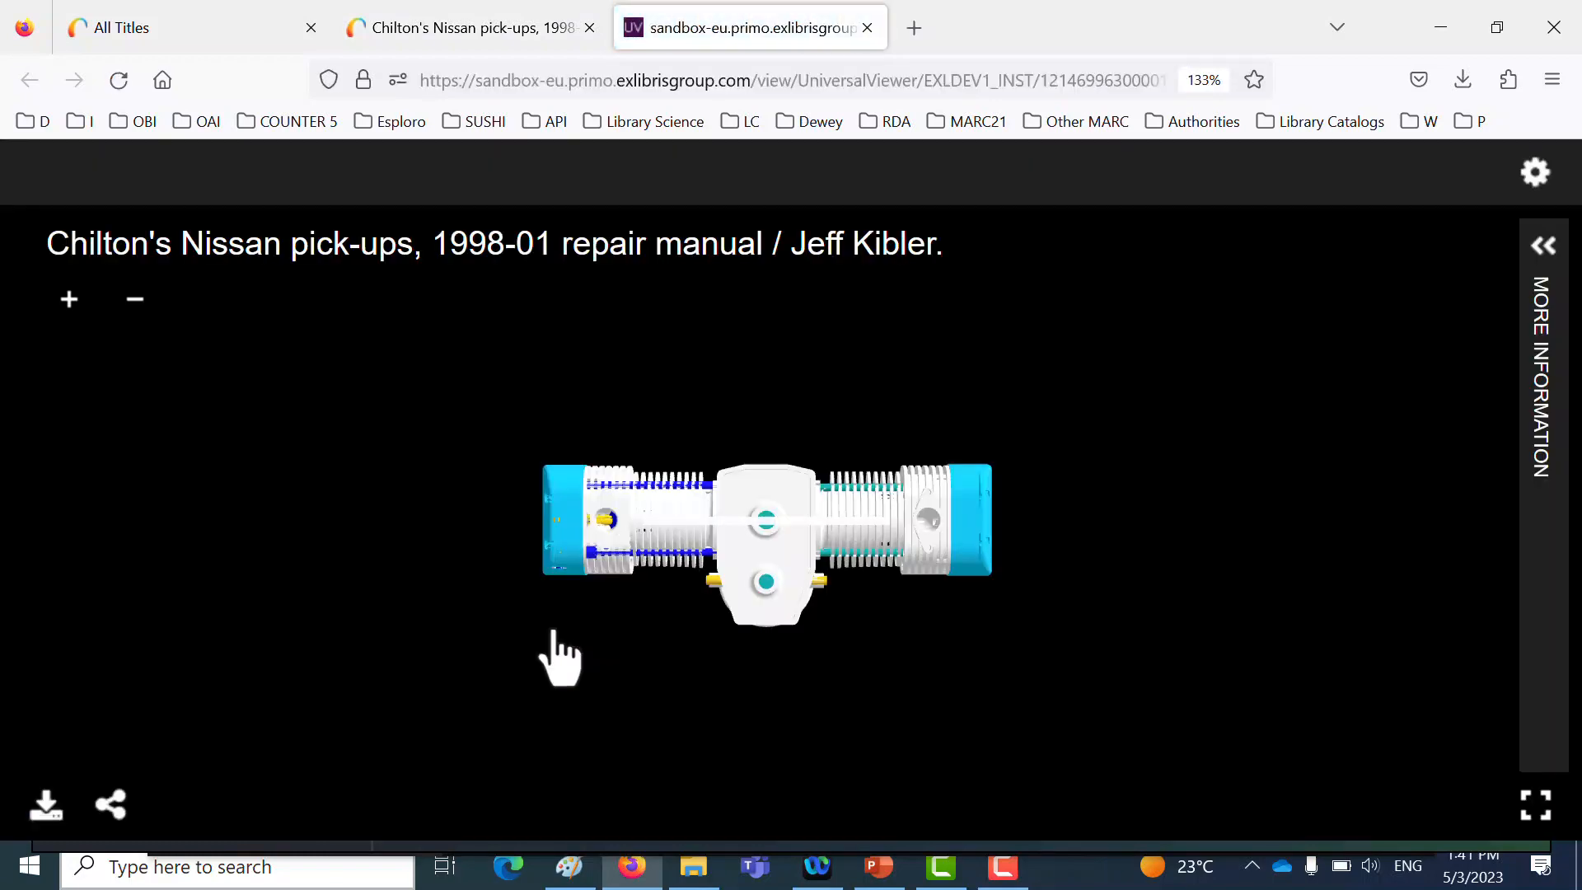
Examine the 3D engine model by rotating it and zooming in and out, and close the viewer
{"action": "left_click_drag", "start_coordinate": [904, 550], "coordinate": [882, 576]}
{"action": "scroll", "coordinate": [883, 569], "scroll_direction": "up", "scroll_amount": 2}
{"action": "scroll", "coordinate": [894, 586], "scroll_direction": "up", "scroll_amount": 3}
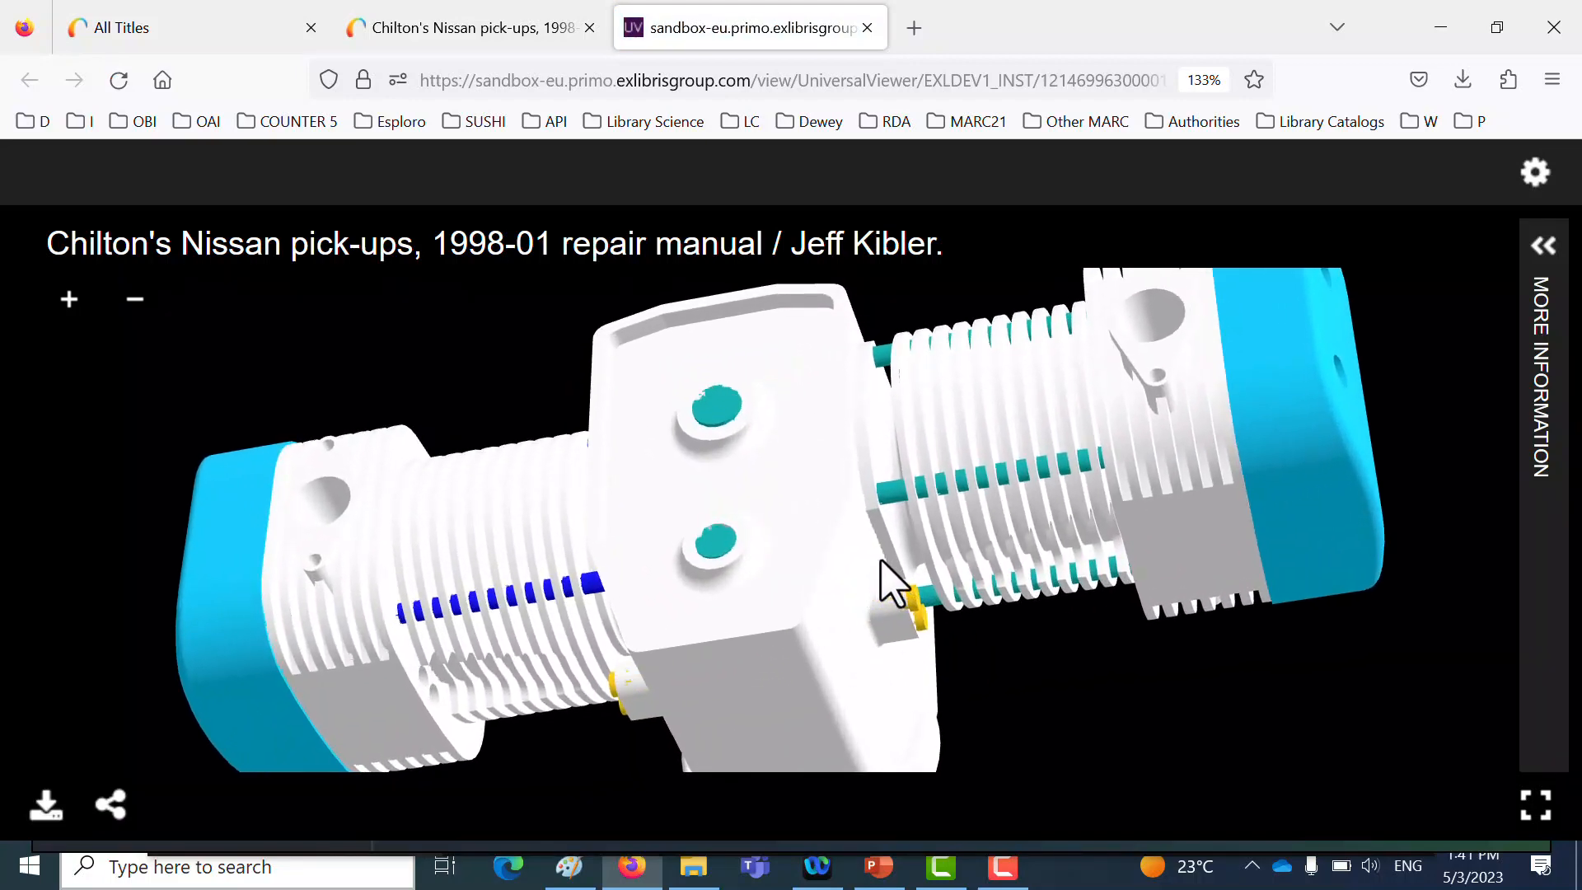
{"action": "scroll", "coordinate": [894, 587], "scroll_direction": "down", "scroll_amount": 3}
{"action": "left_click_drag", "start_coordinate": [985, 452], "coordinate": [612, 492]}
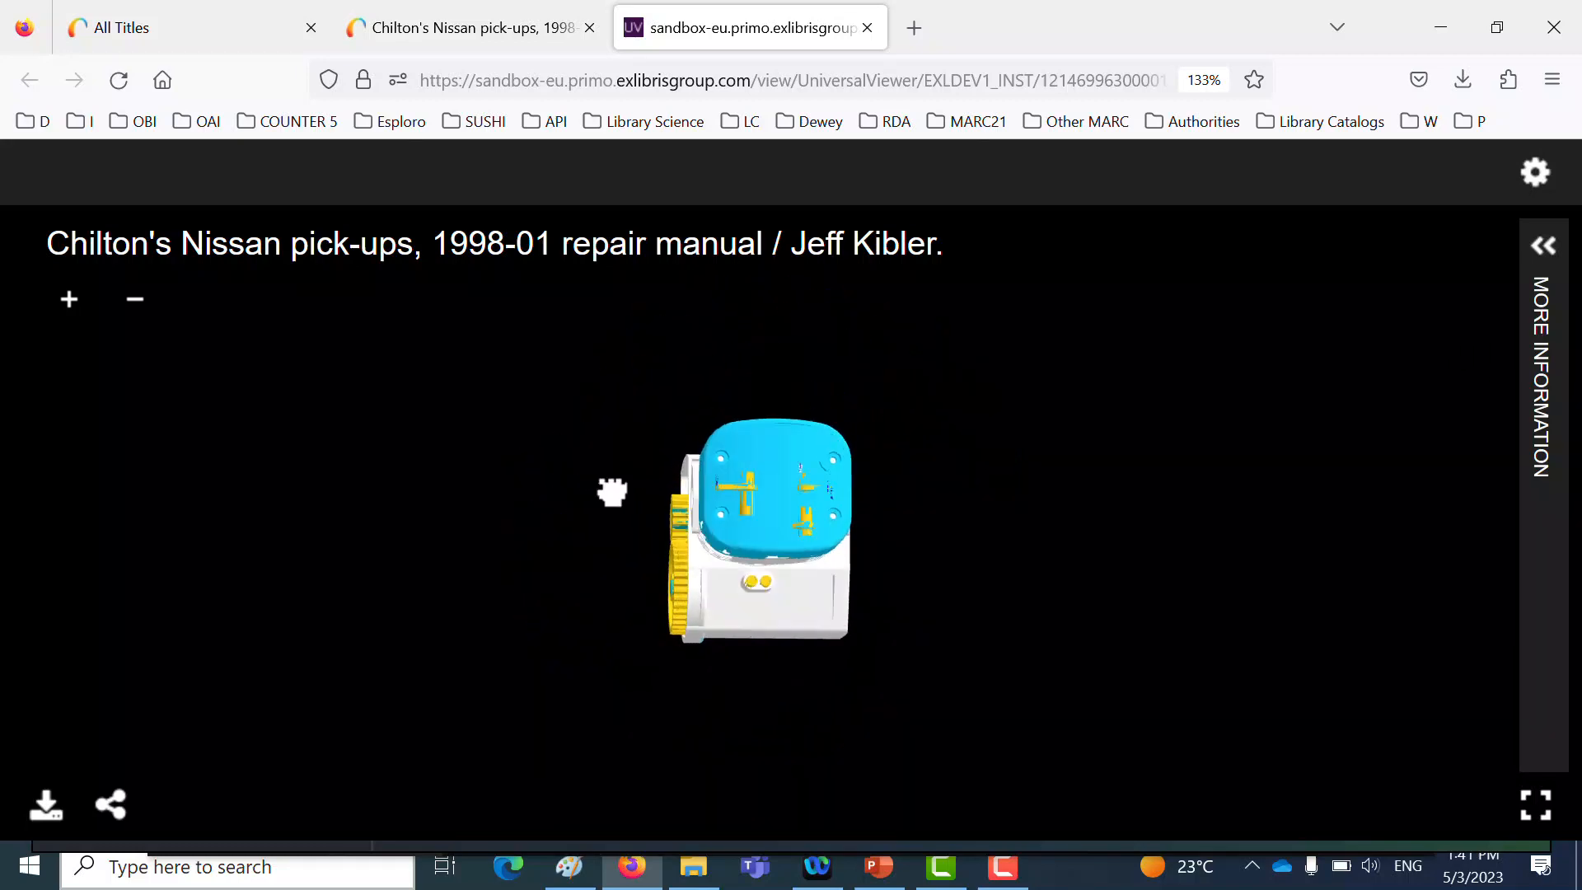
{"action": "left_click", "coordinate": [867, 28]}
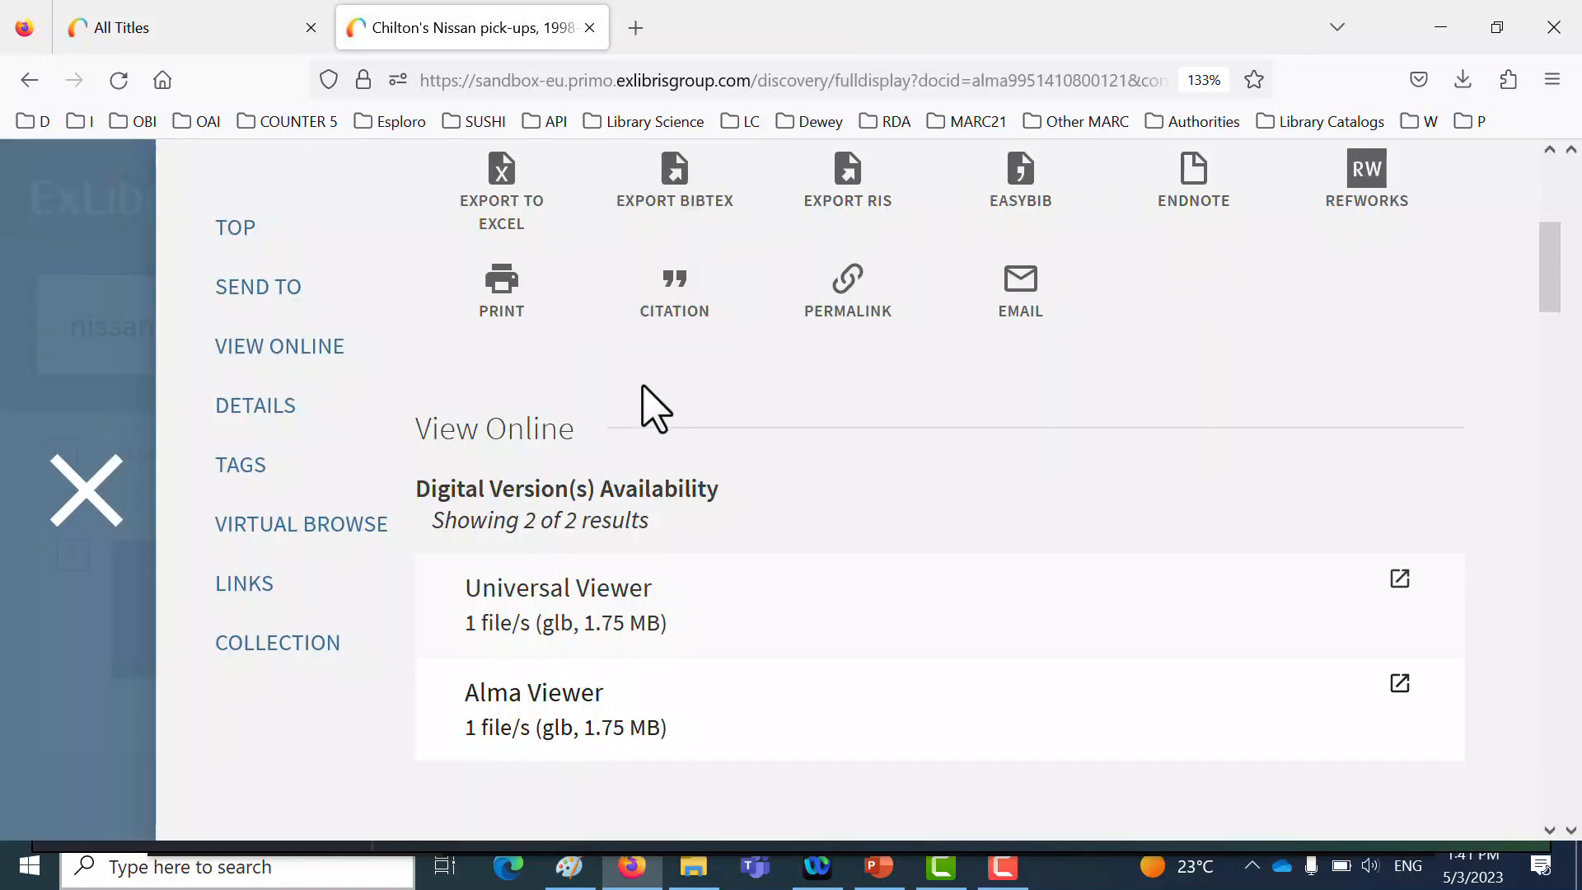
Close the Nissan manual's full record and search the Library Catalog for "strawberry girl"
{"action": "left_click", "coordinate": [82, 506]}
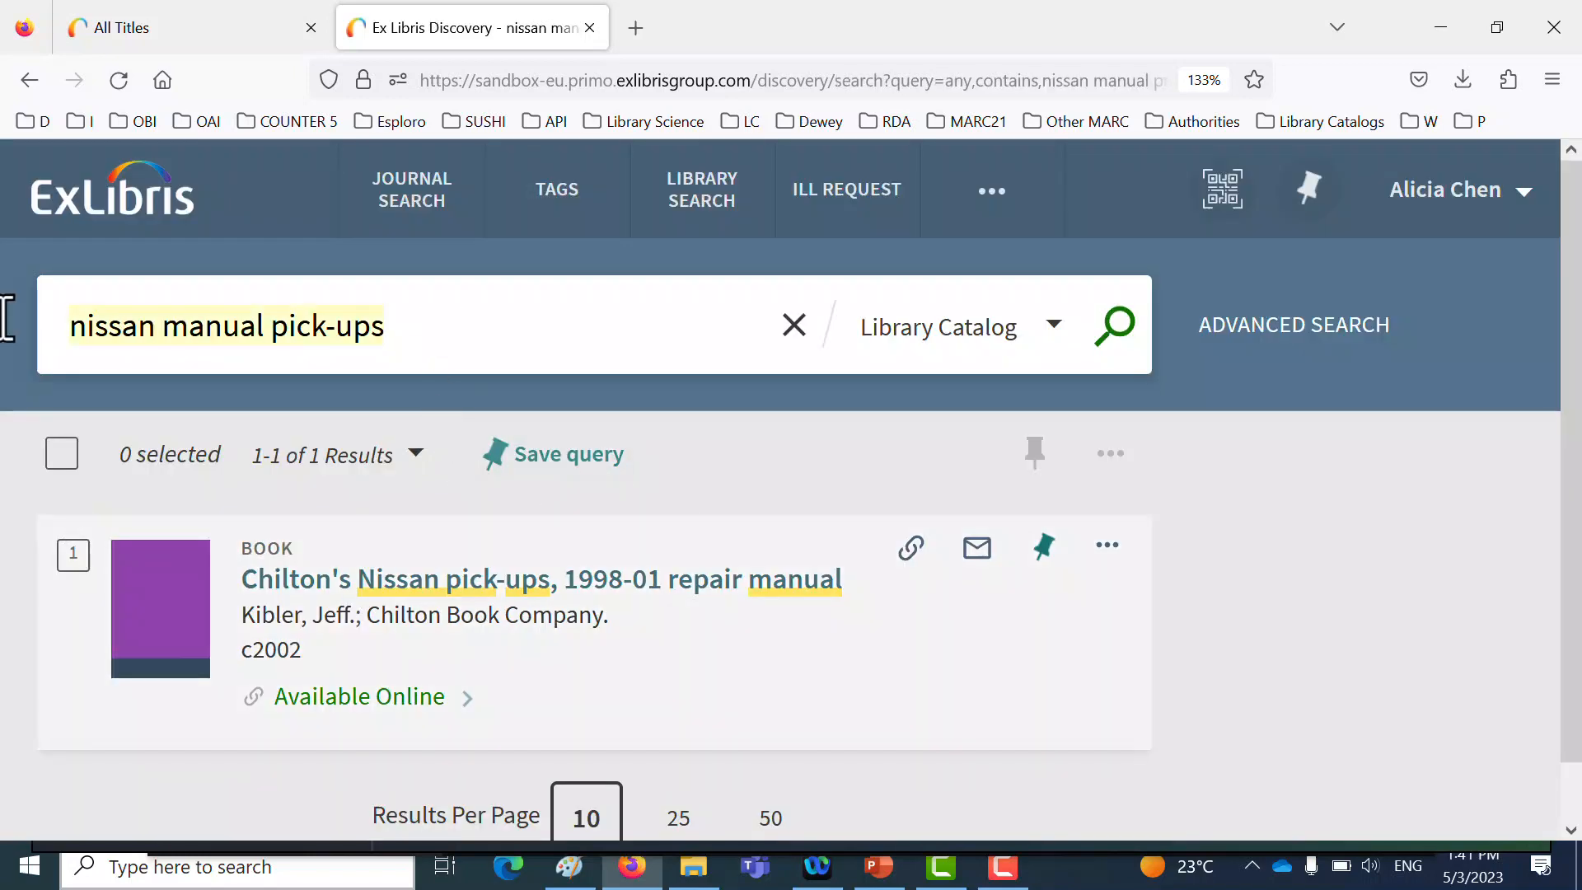
{"action": "type", "text": "stra"}
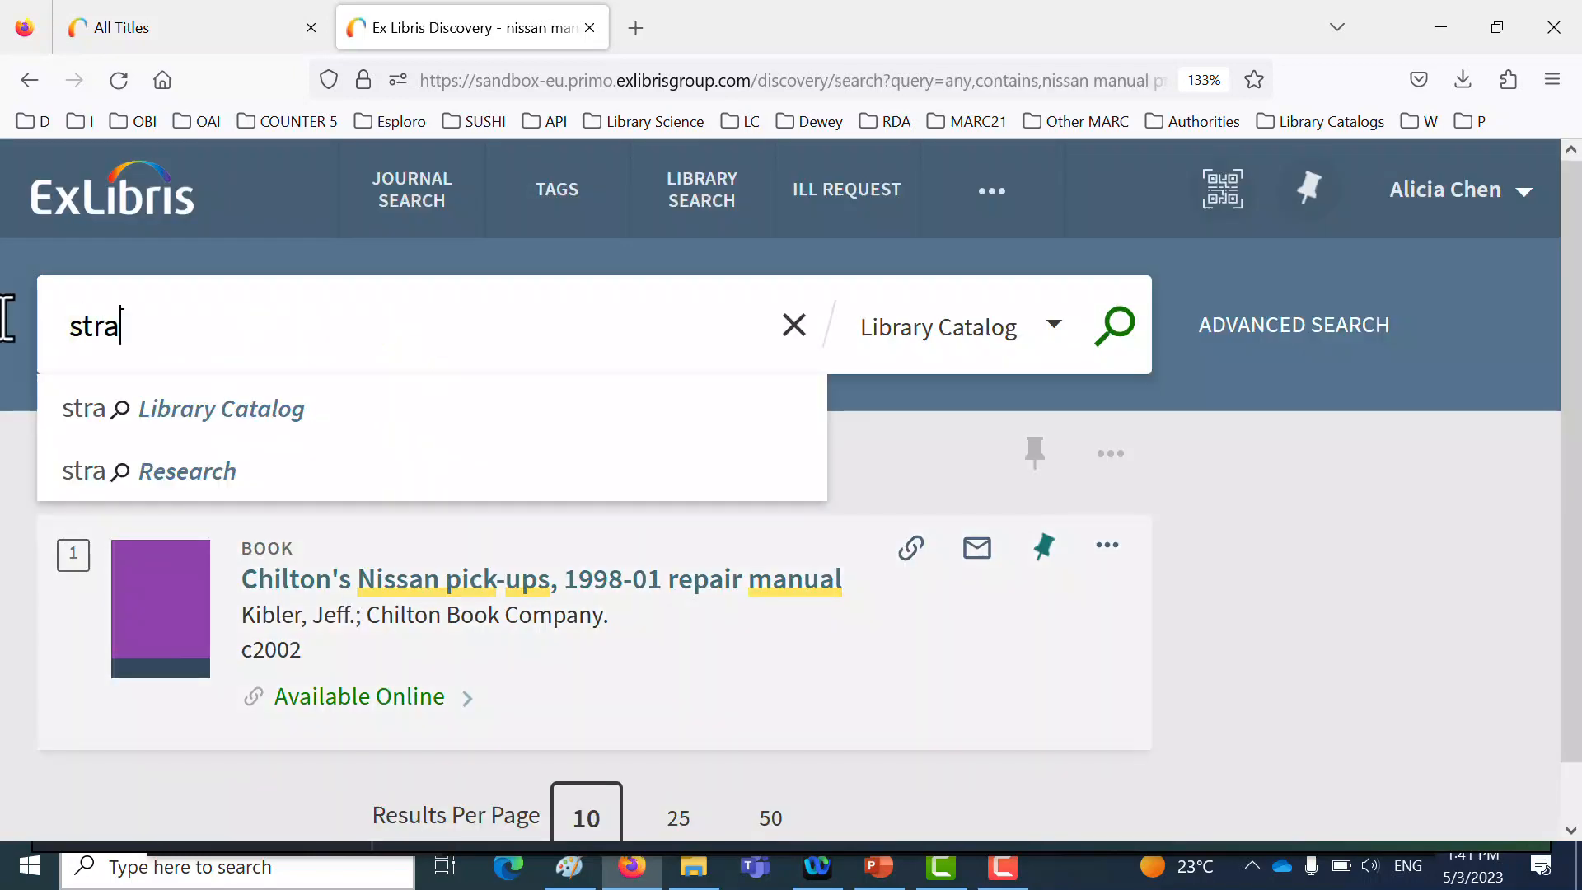
{"action": "type", "text": "w"}
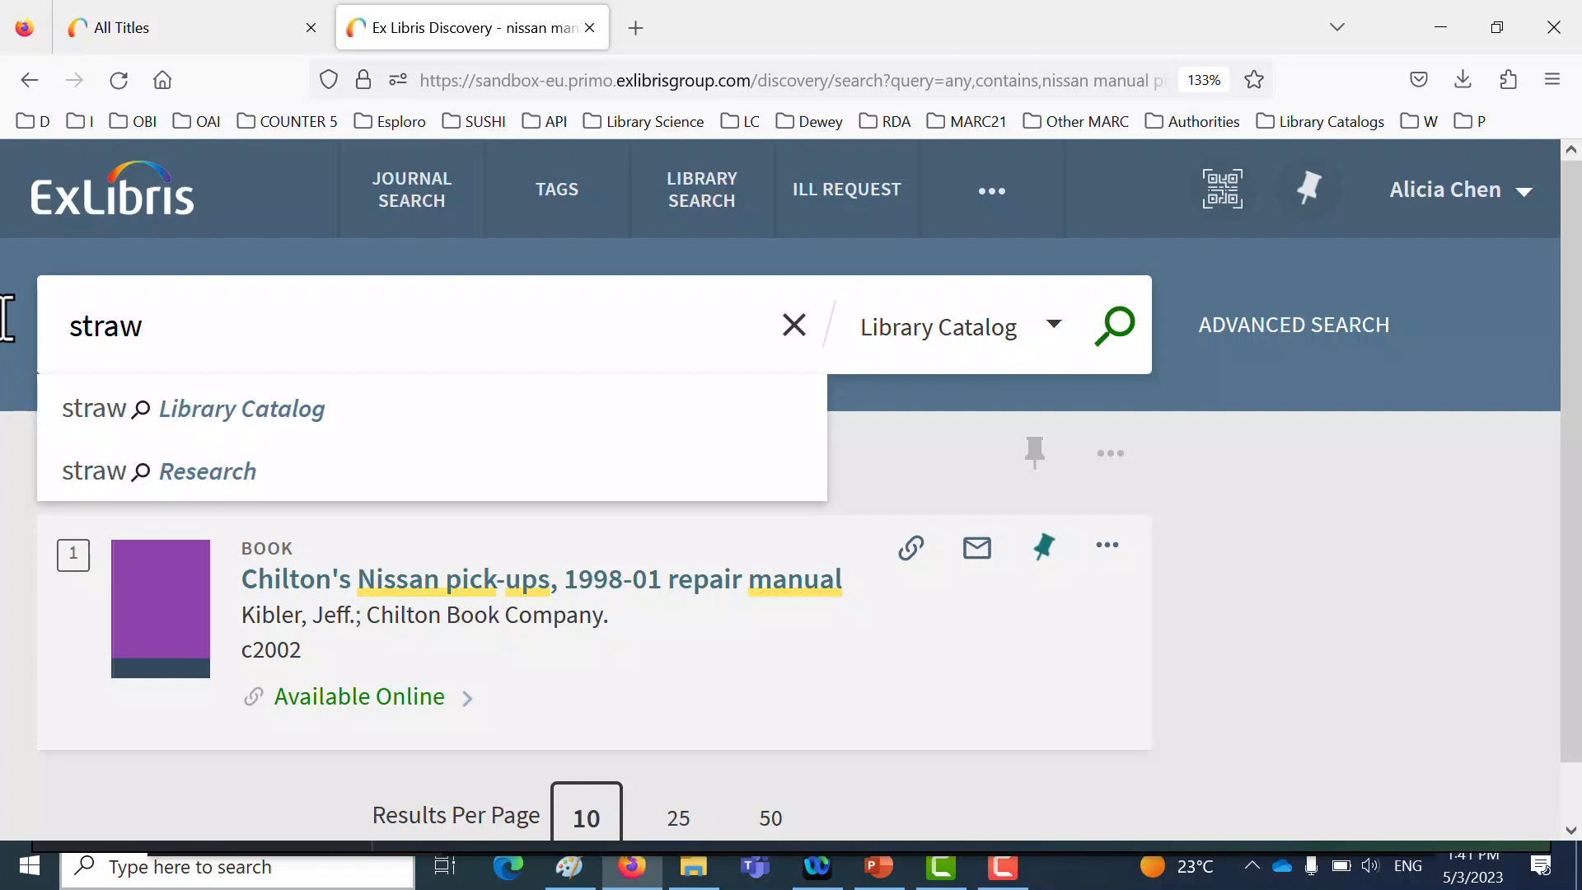
{"action": "type", "text": "berry girl"}
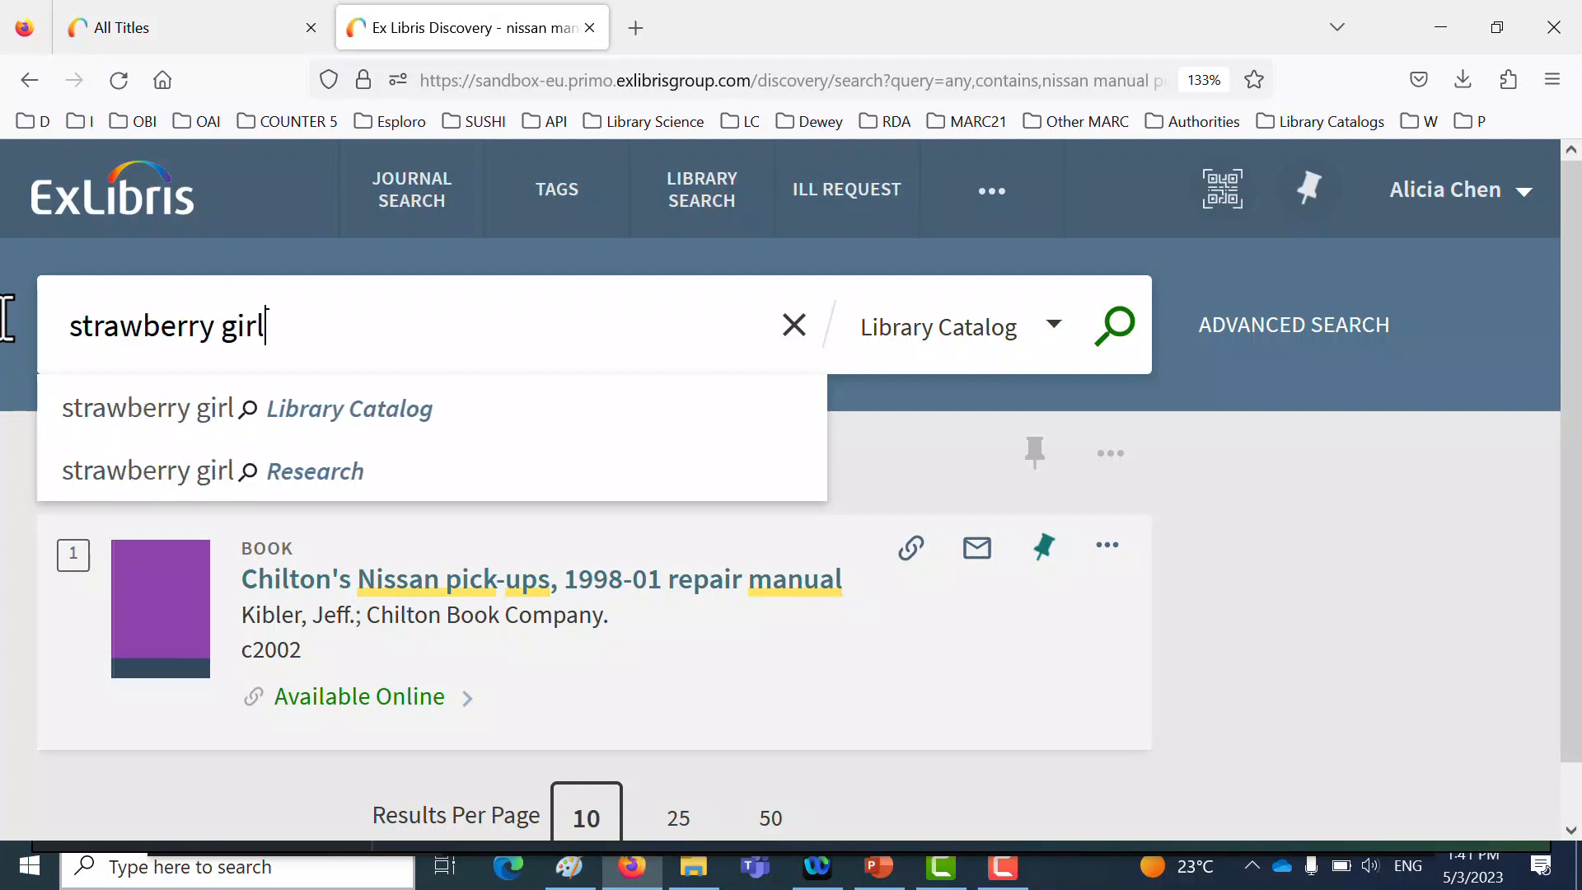
{"action": "left_click", "coordinate": [392, 418]}
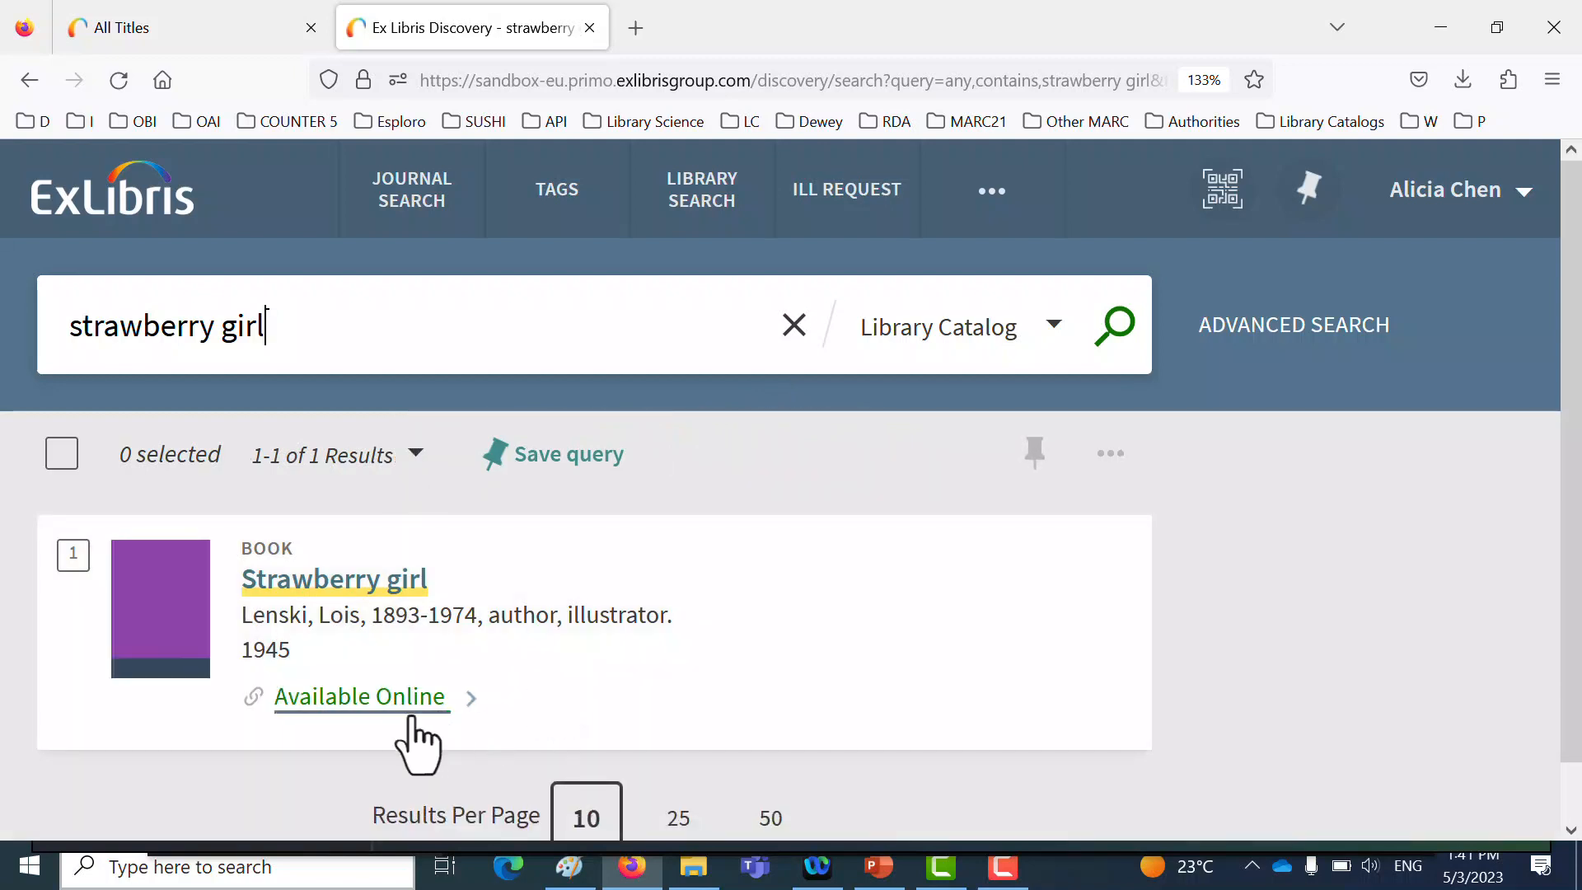
Open the online version of Strawberry girl in the Universal Viewer
{"action": "left_click", "coordinate": [384, 710]}
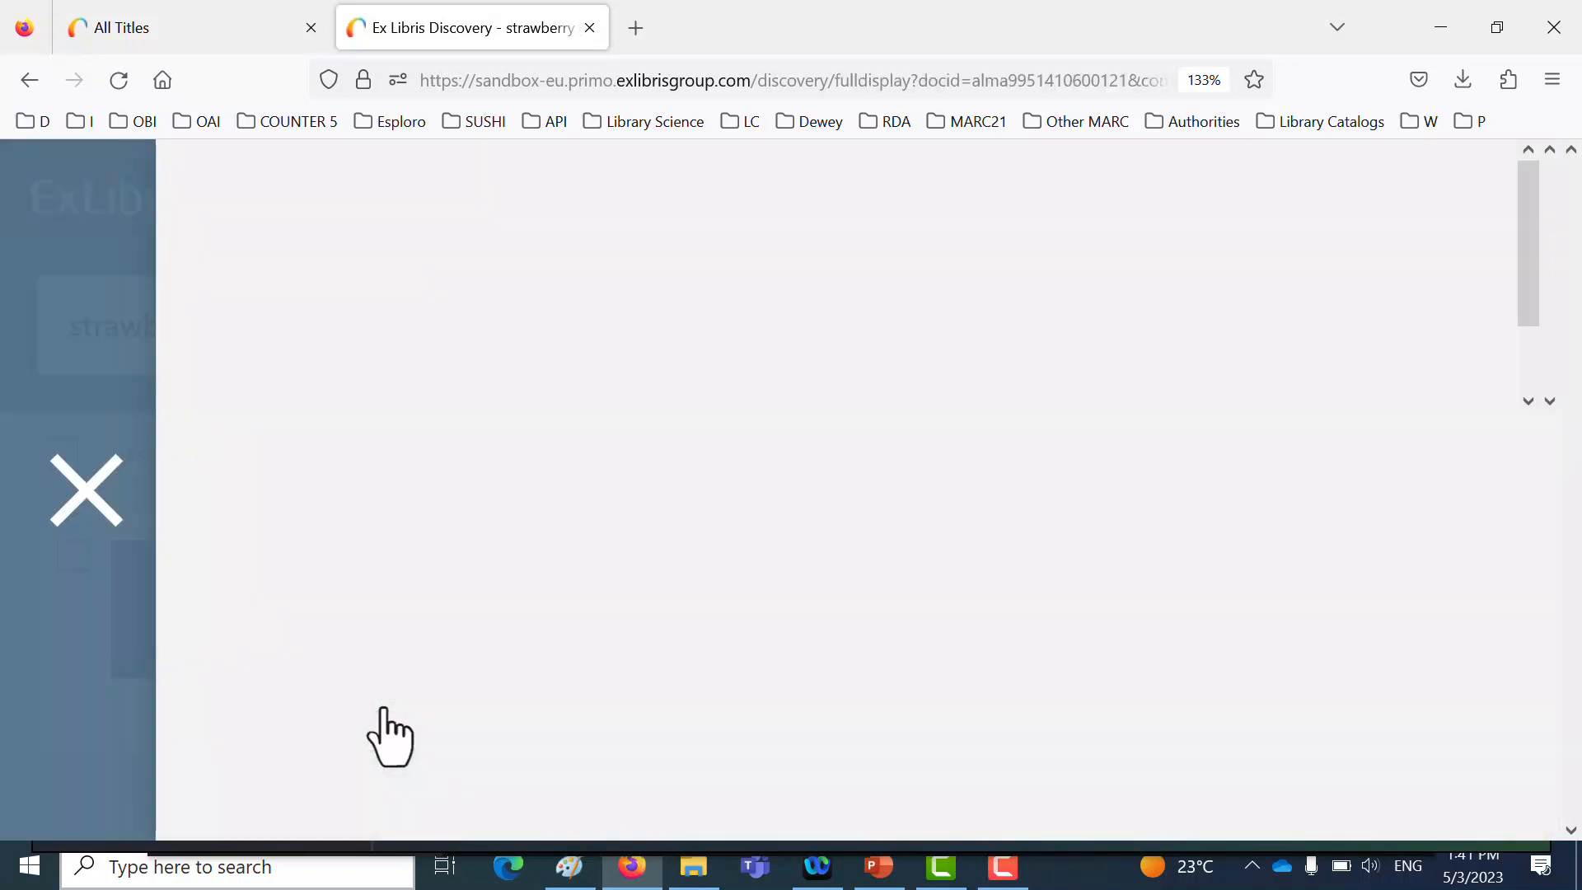
{"action": "left_click", "coordinate": [581, 613]}
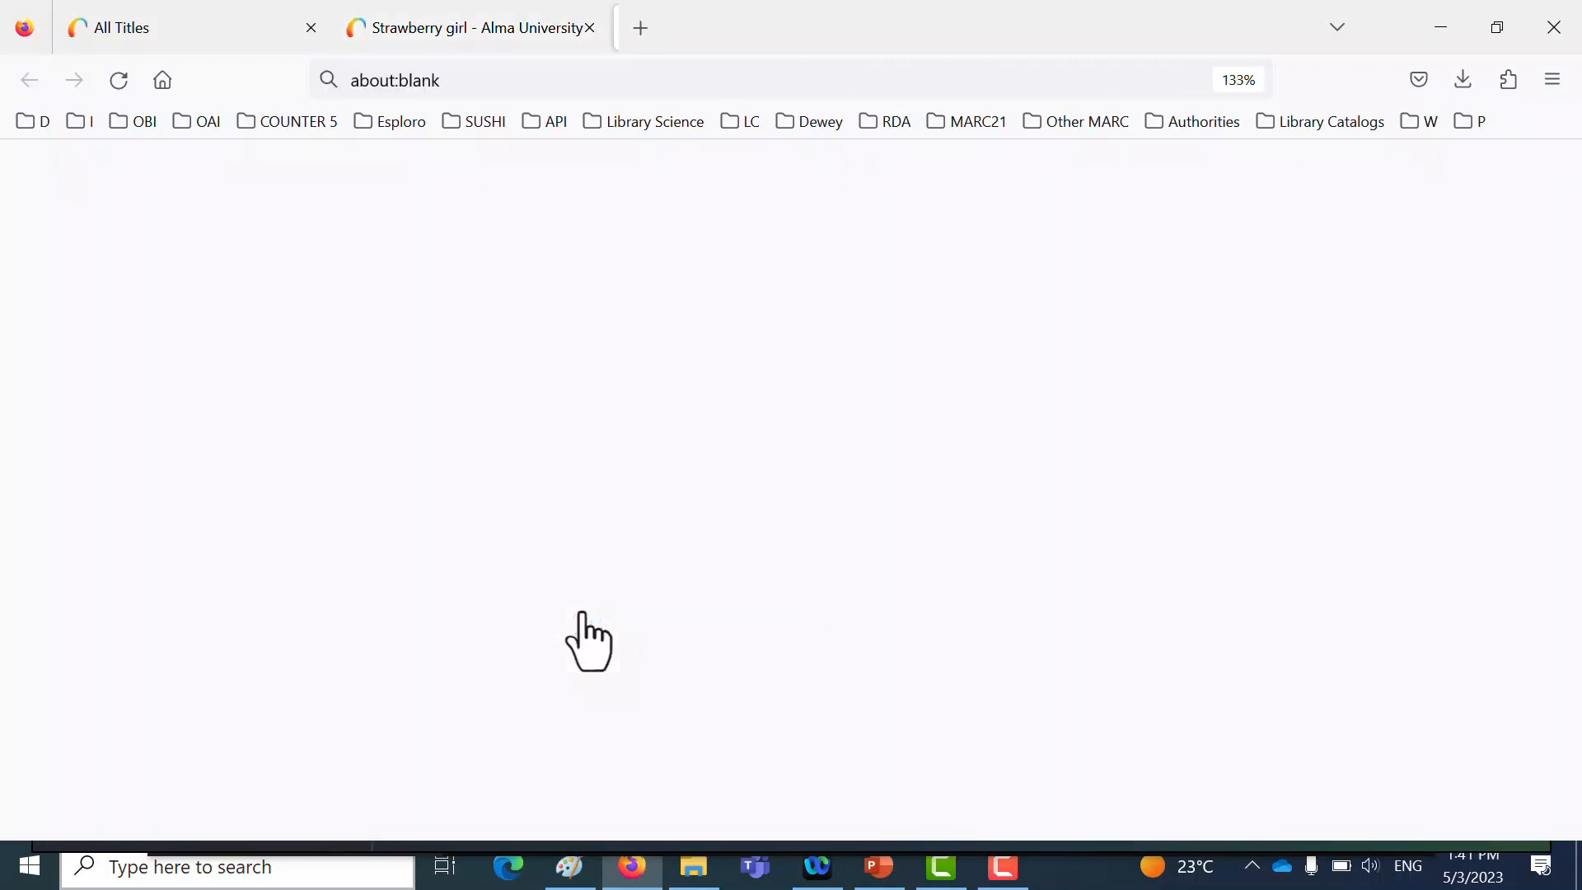